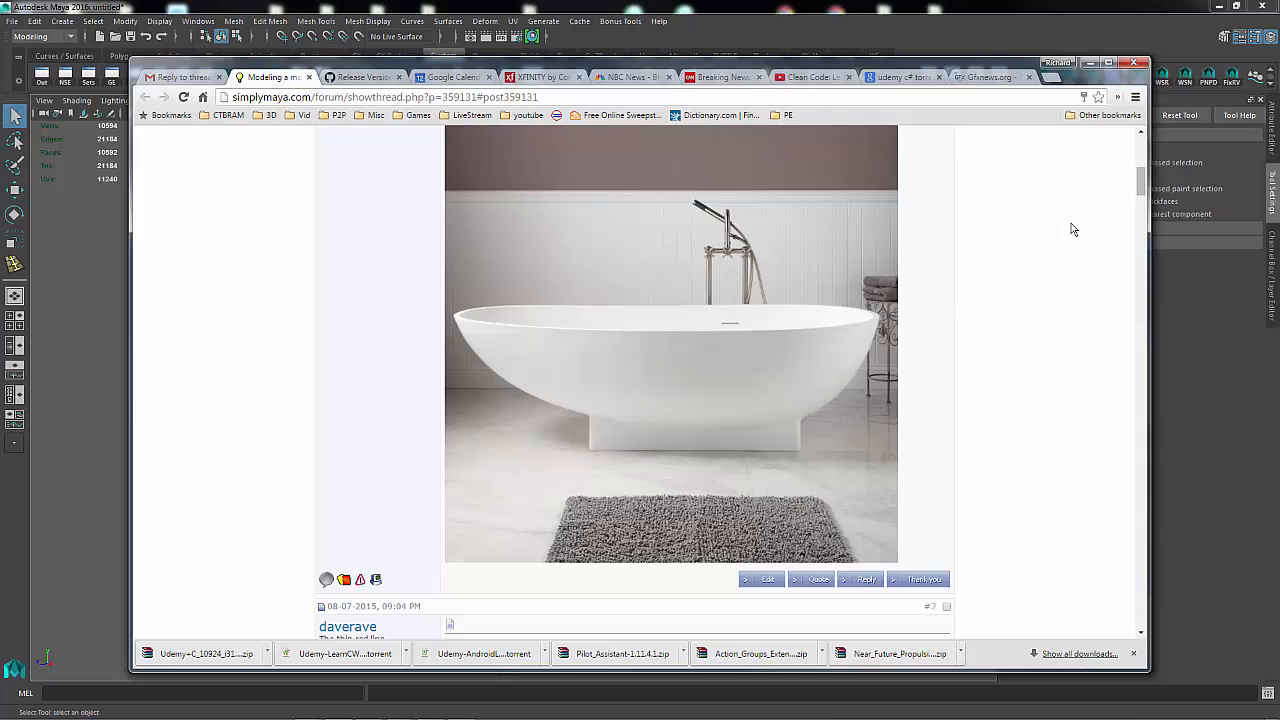
# Step: Review the bathtub photo and wireframe modeling images in the forum thread, and switch back to Maya
pyautogui.moveTo(1142, 183); pyautogui.dragTo(1130, 213)
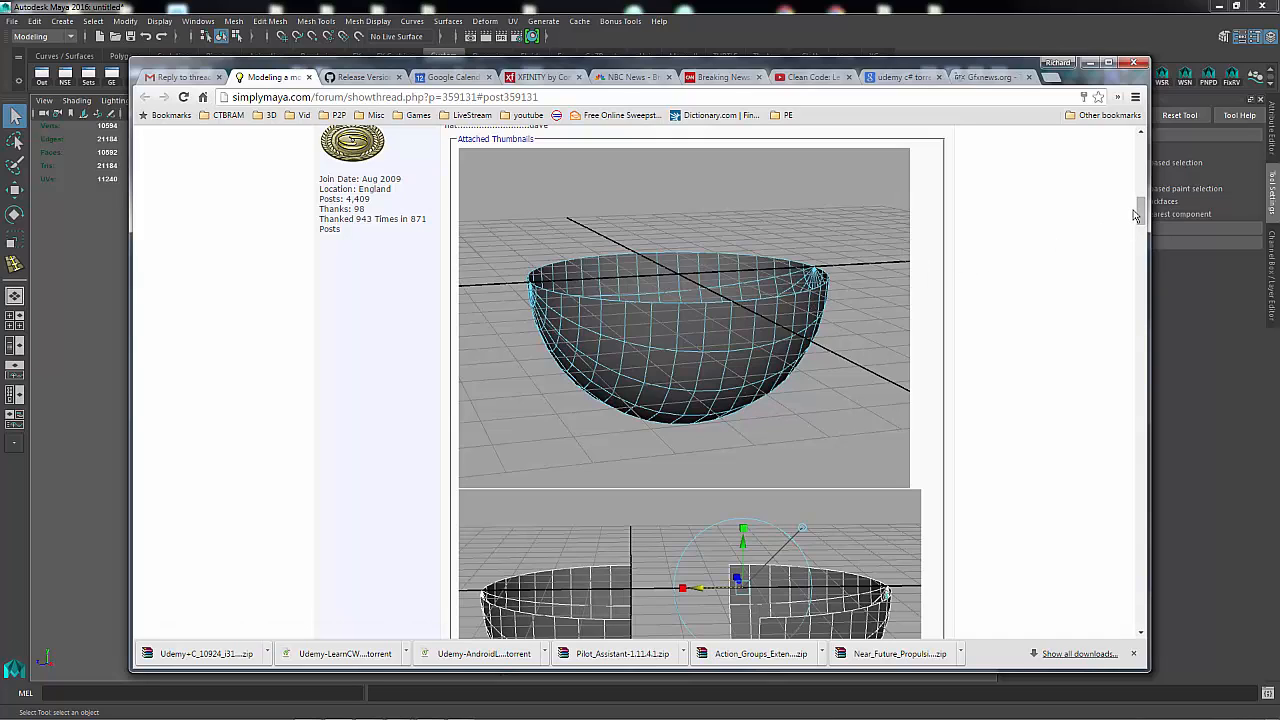
pyautogui.moveTo(1141, 211); pyautogui.dragTo(1141, 214)
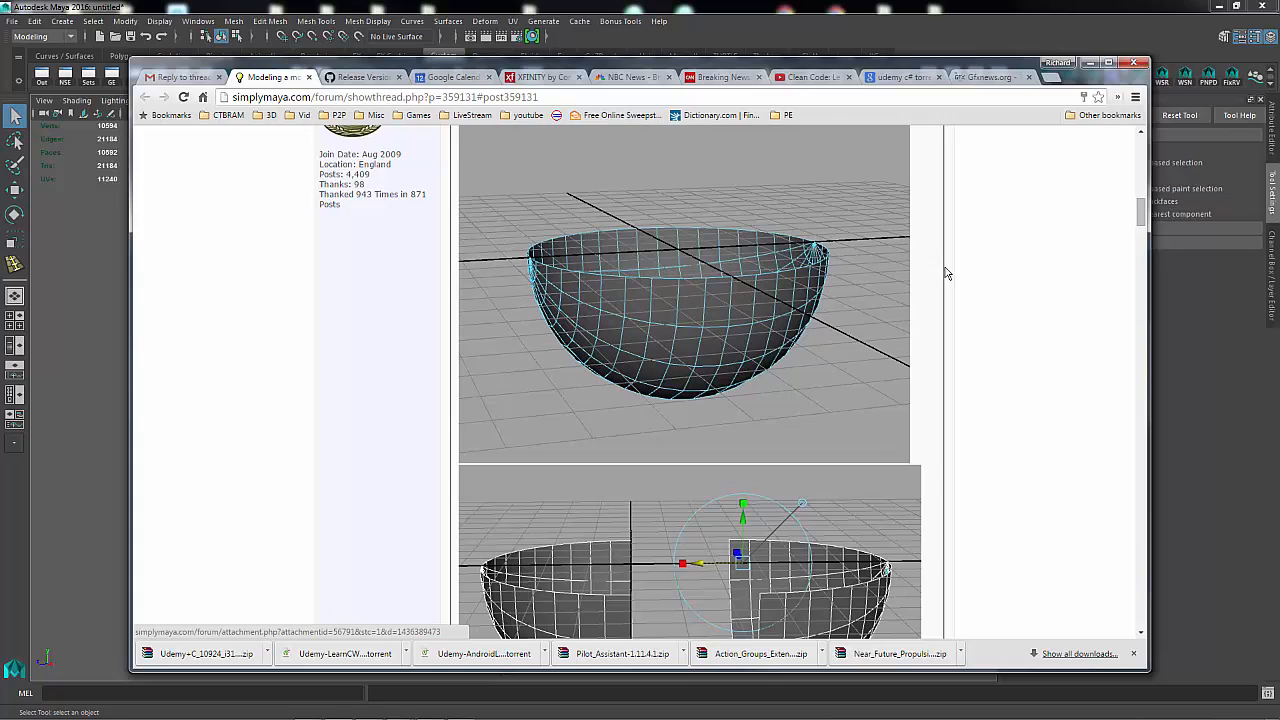
pyautogui.moveTo(1140, 212); pyautogui.dragTo(1138, 273)
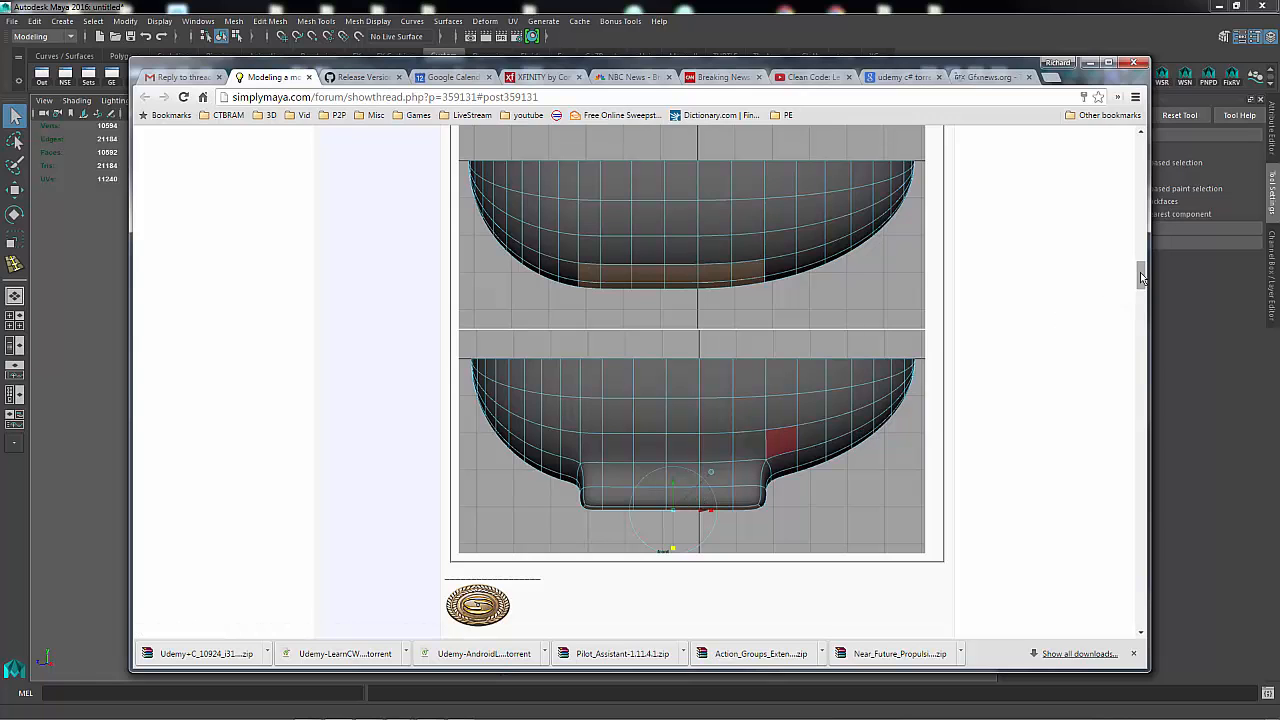
pyautogui.moveTo(1140, 278); pyautogui.dragTo(1124, 573)
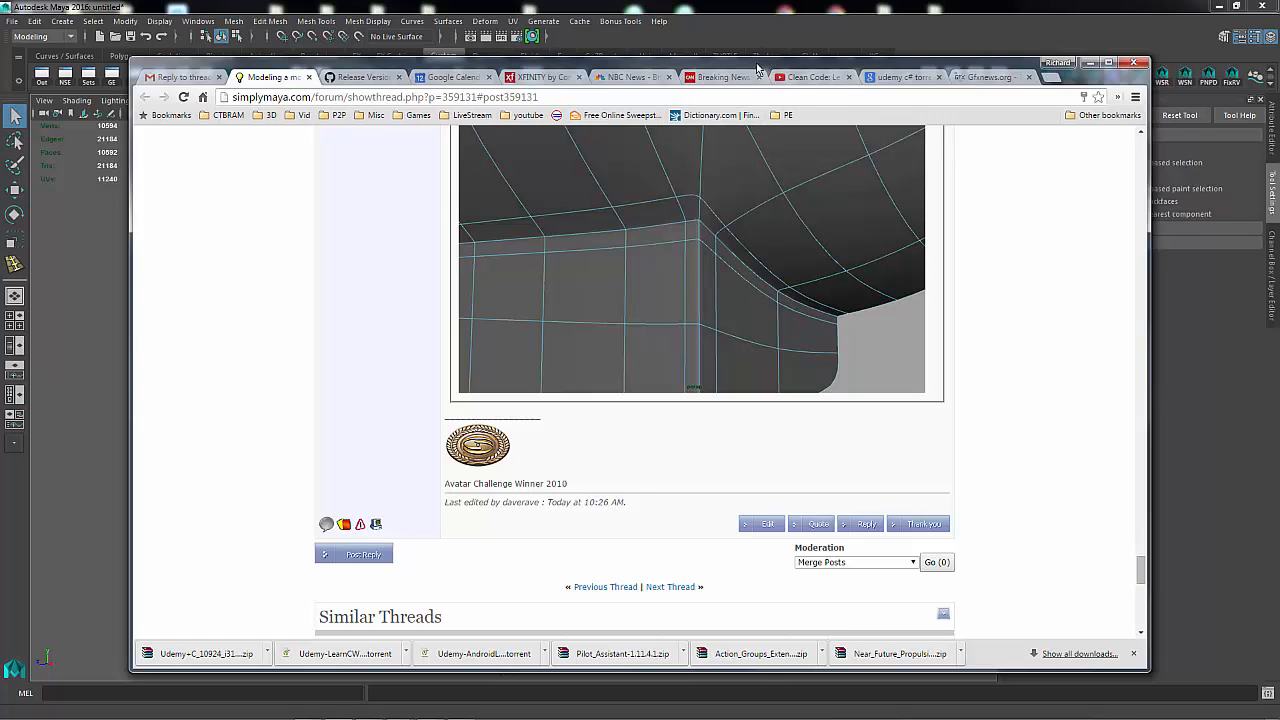
pyautogui.click(1090, 62)
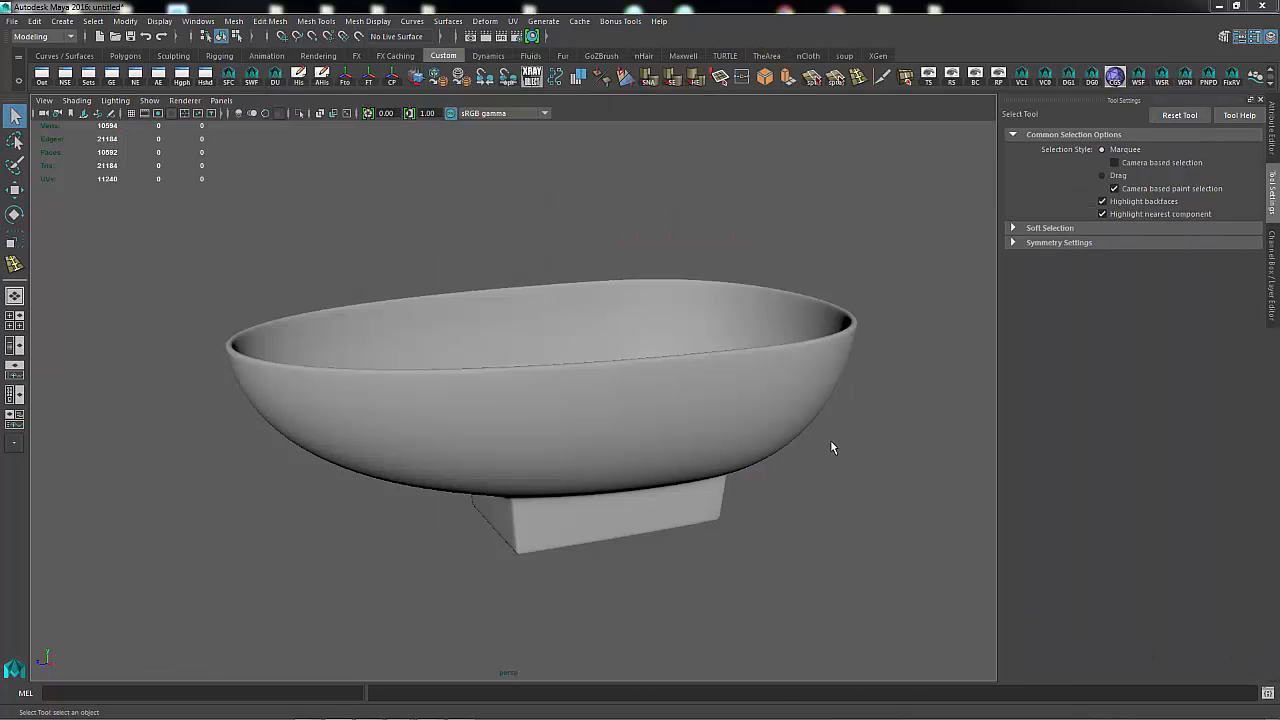
# Step: Delete the existing bathtub model and show the grid in the perspective view
pyautogui.keyDown('alt'); pyautogui.moveTo(830, 448); pyautogui.dragTo(717, 438); pyautogui.keyUp('alt')
pyautogui.click(694, 434)
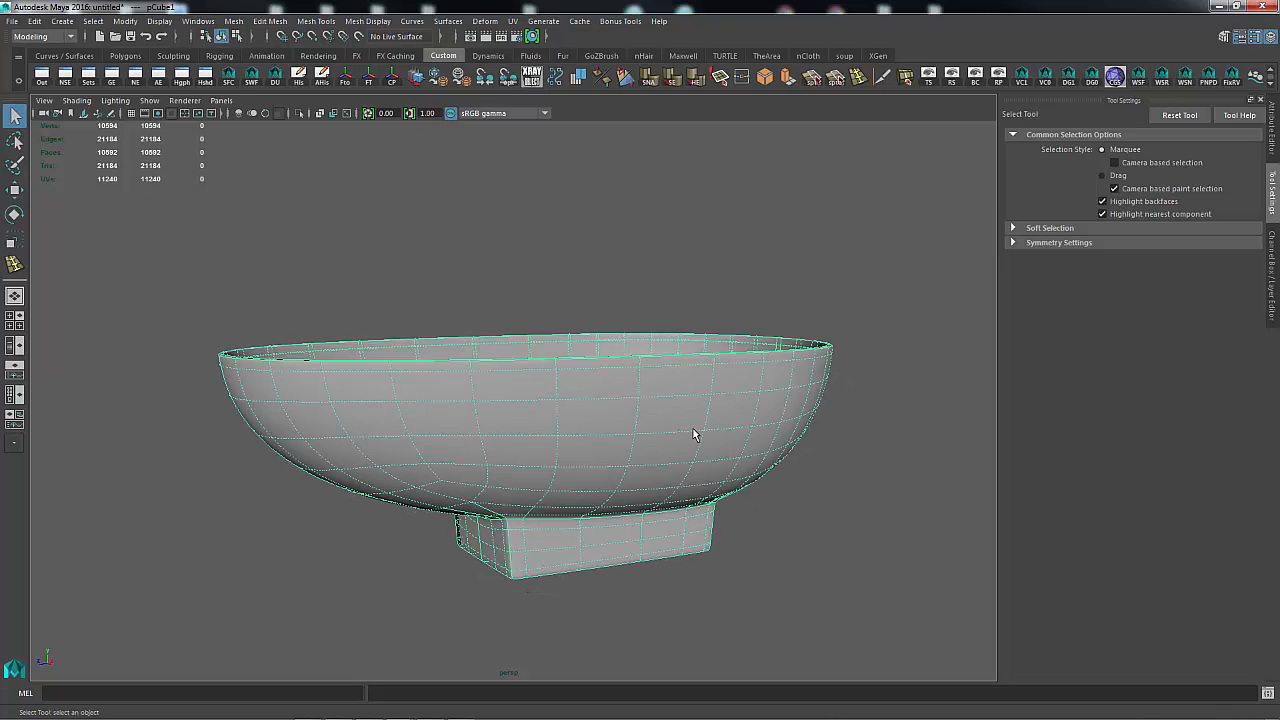
pyautogui.press('Delete')
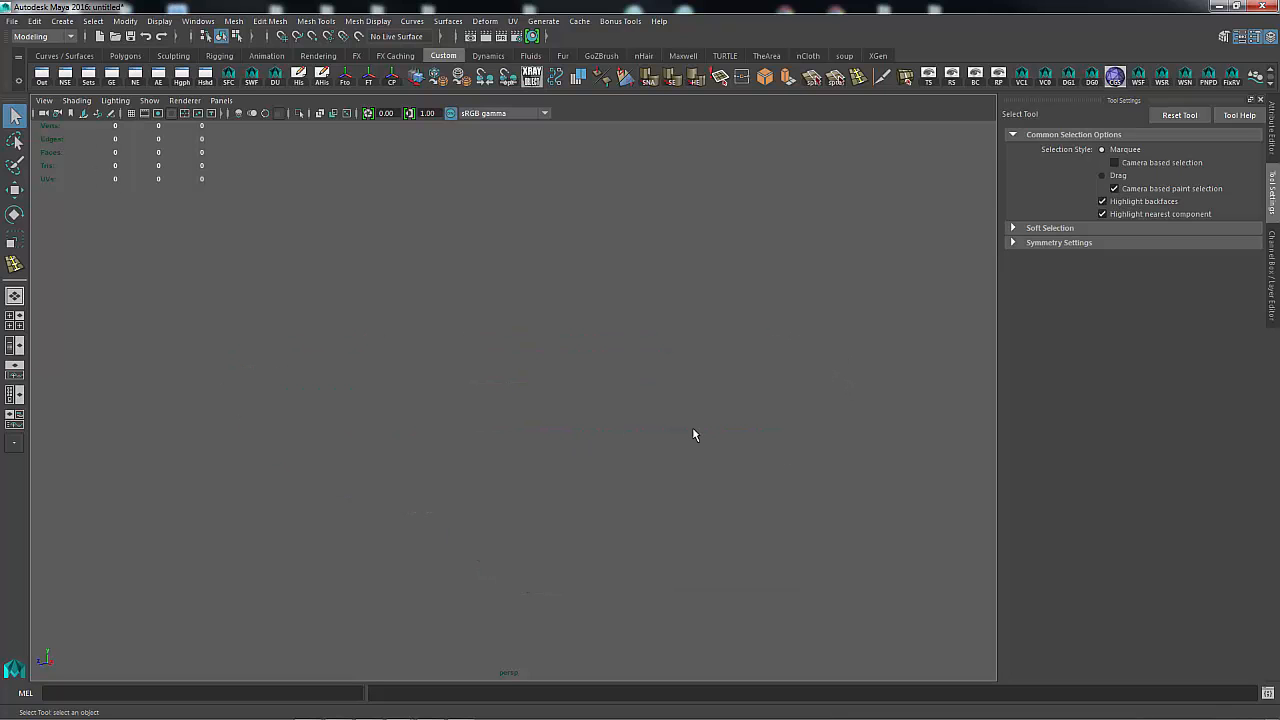
pyautogui.click(131, 113)
pyautogui.keyDown('alt'); pyautogui.moveTo(723, 336); pyautogui.dragTo(500, 371); pyautogui.keyUp('alt')
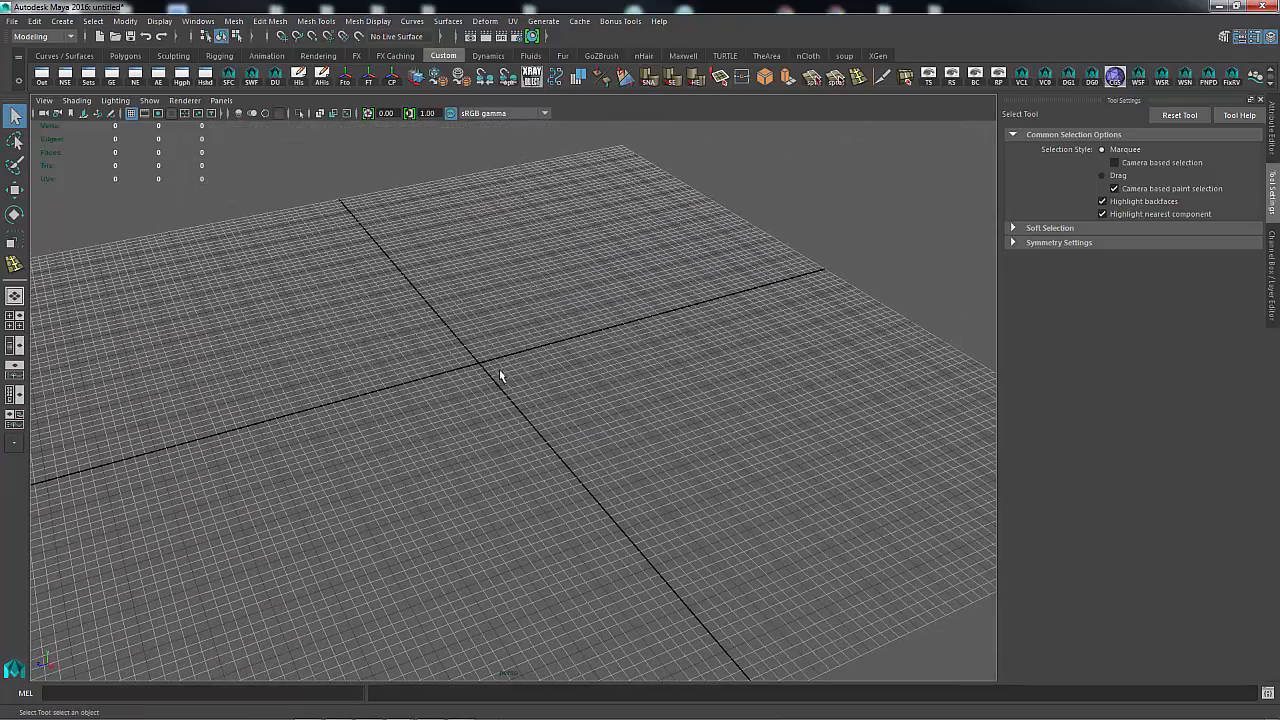
# Step: Create a polygon cube near the grid's centre, about 31 wide, 26 high and 35 deep
pyautogui.press('space')
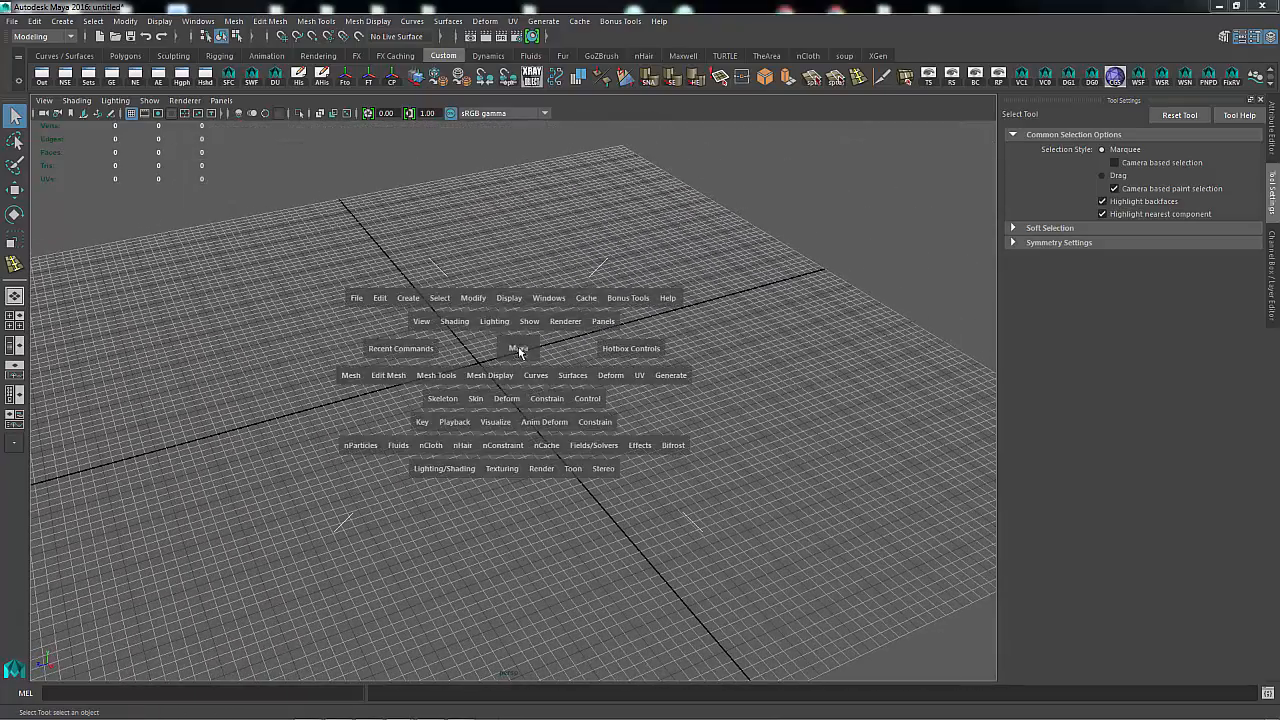
pyautogui.click(409, 298)
pyautogui.moveTo(447, 348)
pyautogui.click(613, 376)
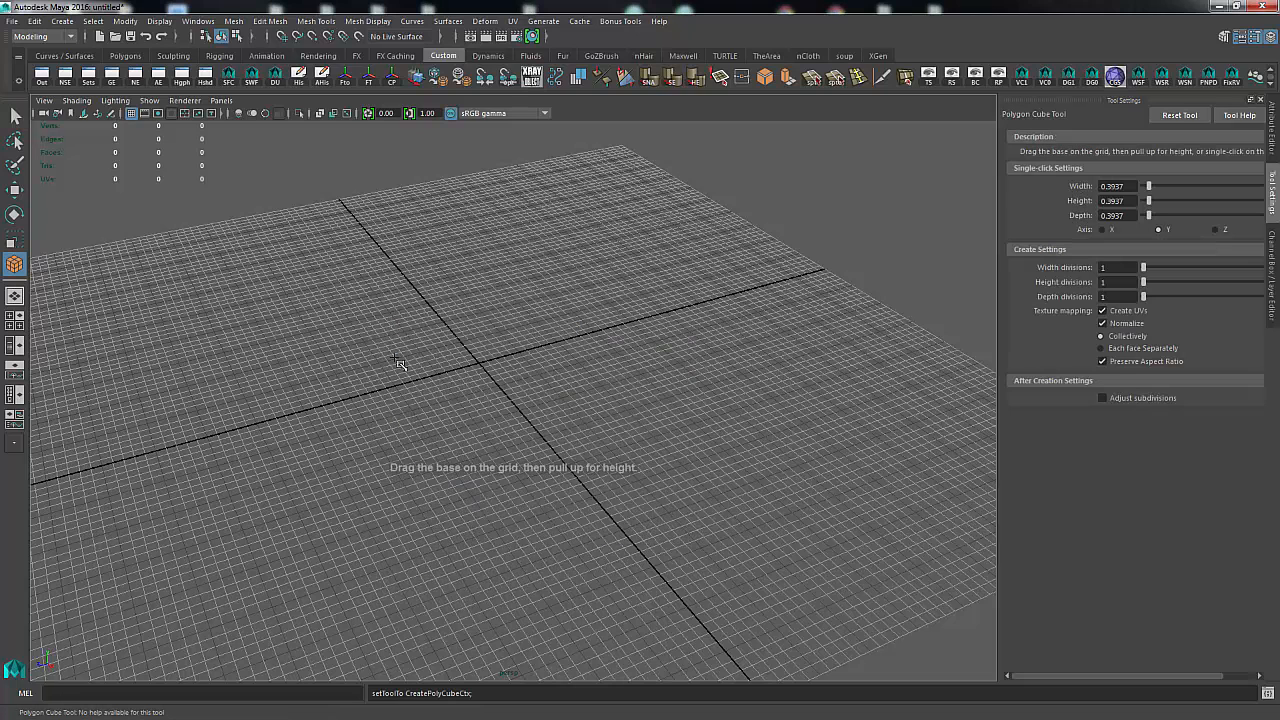
pyautogui.moveTo(395, 352); pyautogui.dragTo(592, 383)
pyautogui.moveTo(592, 383); pyautogui.dragTo(614, 297)
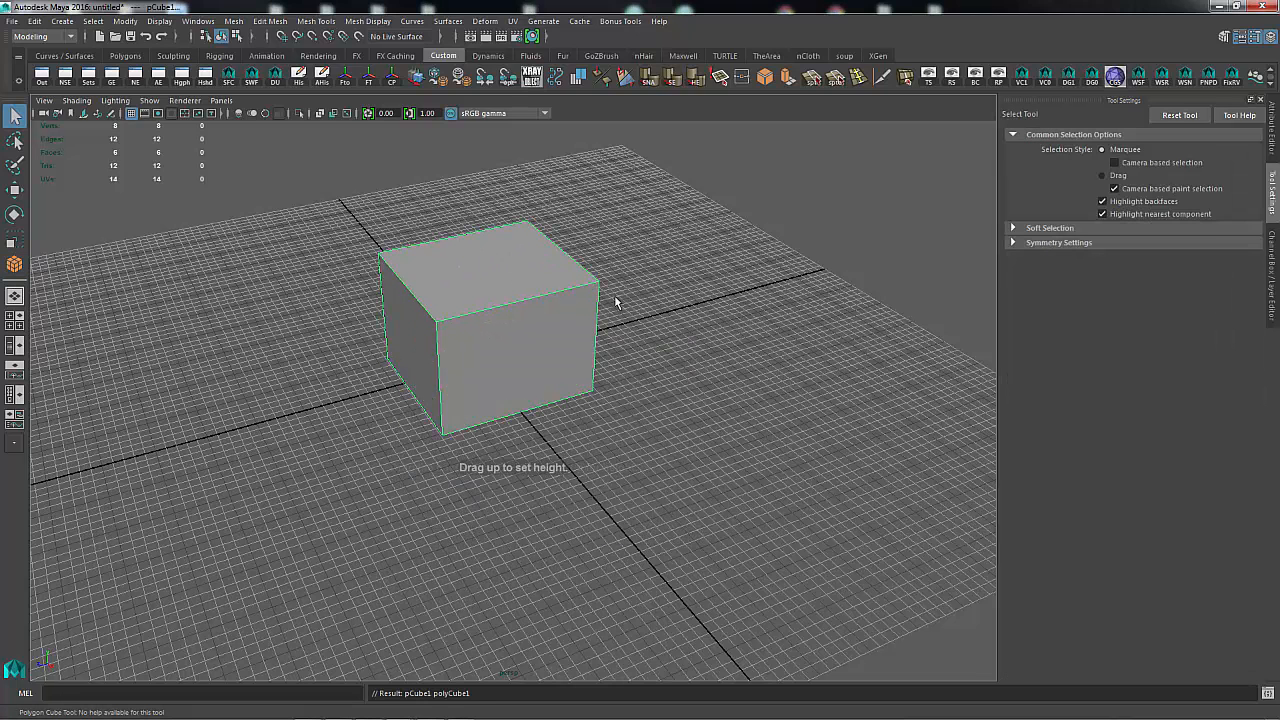
# Step: Centre the cube at 0 on all three translate axes and set its width, height and depth to 50
pyautogui.click(1272, 254)
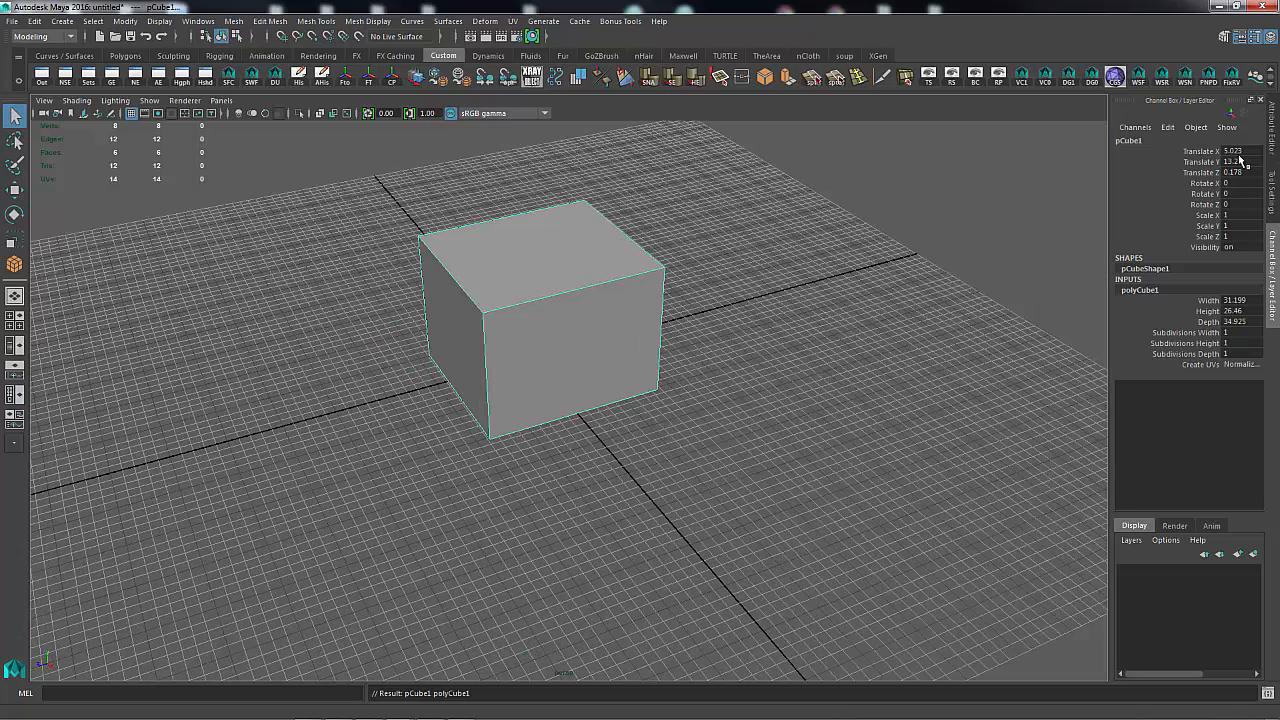
pyautogui.moveTo(1238, 151); pyautogui.dragTo(1248, 176)
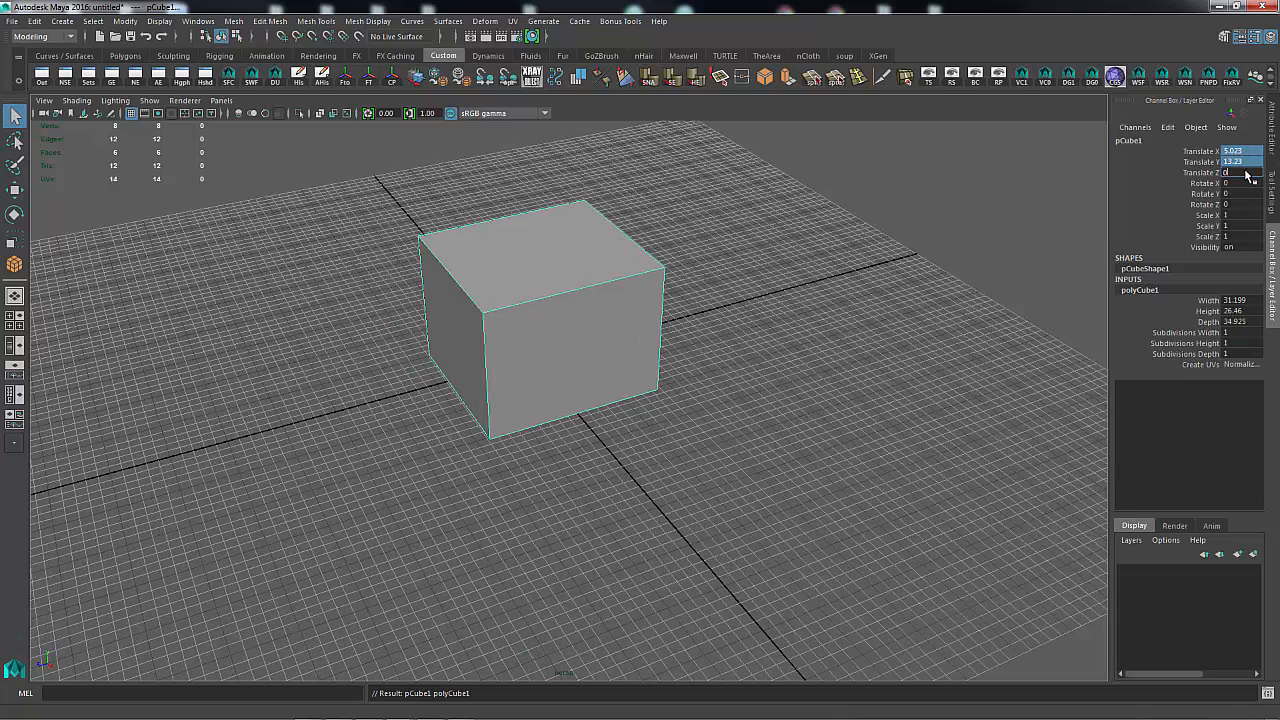
pyautogui.write('0')
pyautogui.press('Return')
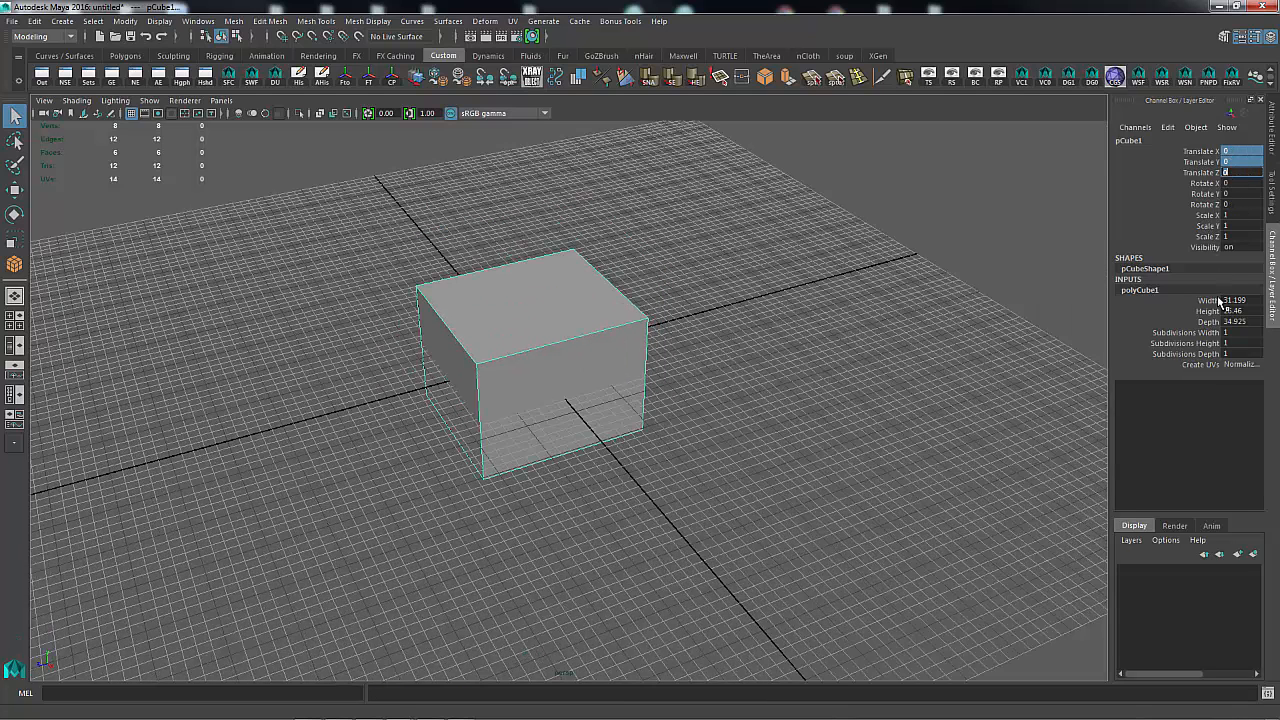
pyautogui.moveTo(1238, 302); pyautogui.dragTo(1244, 325)
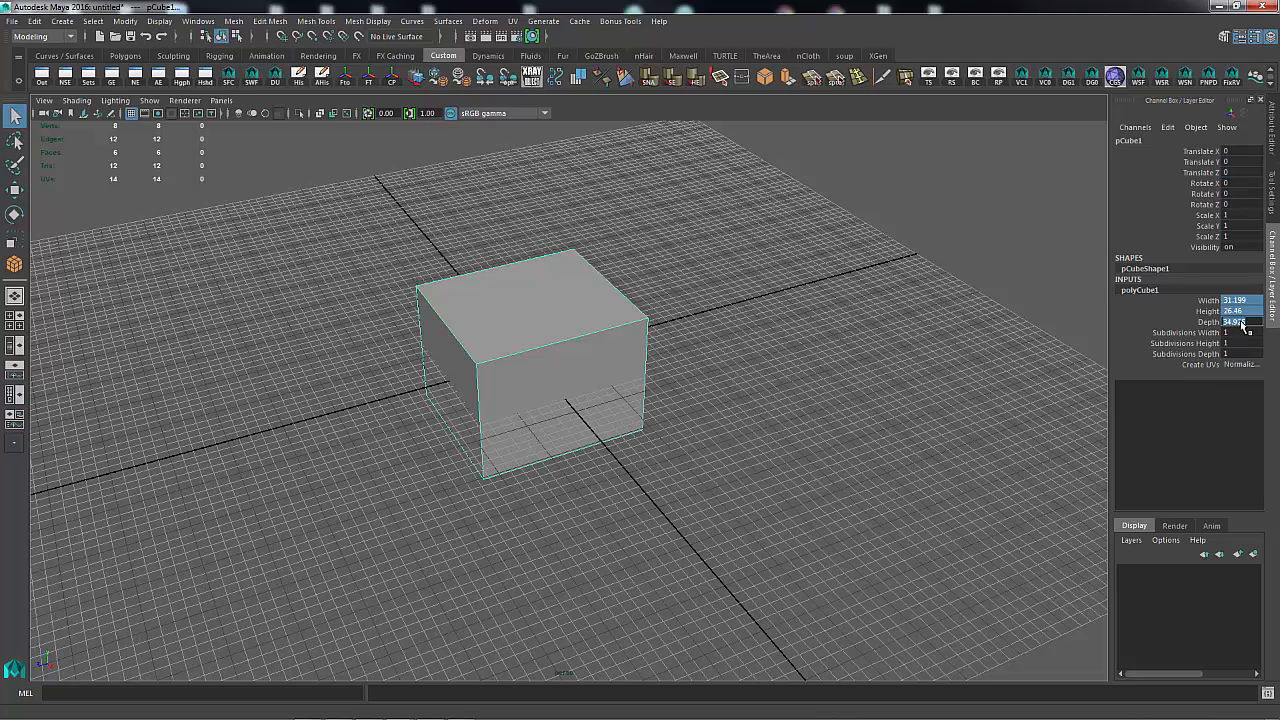
pyautogui.write('50')
pyautogui.press('Return')
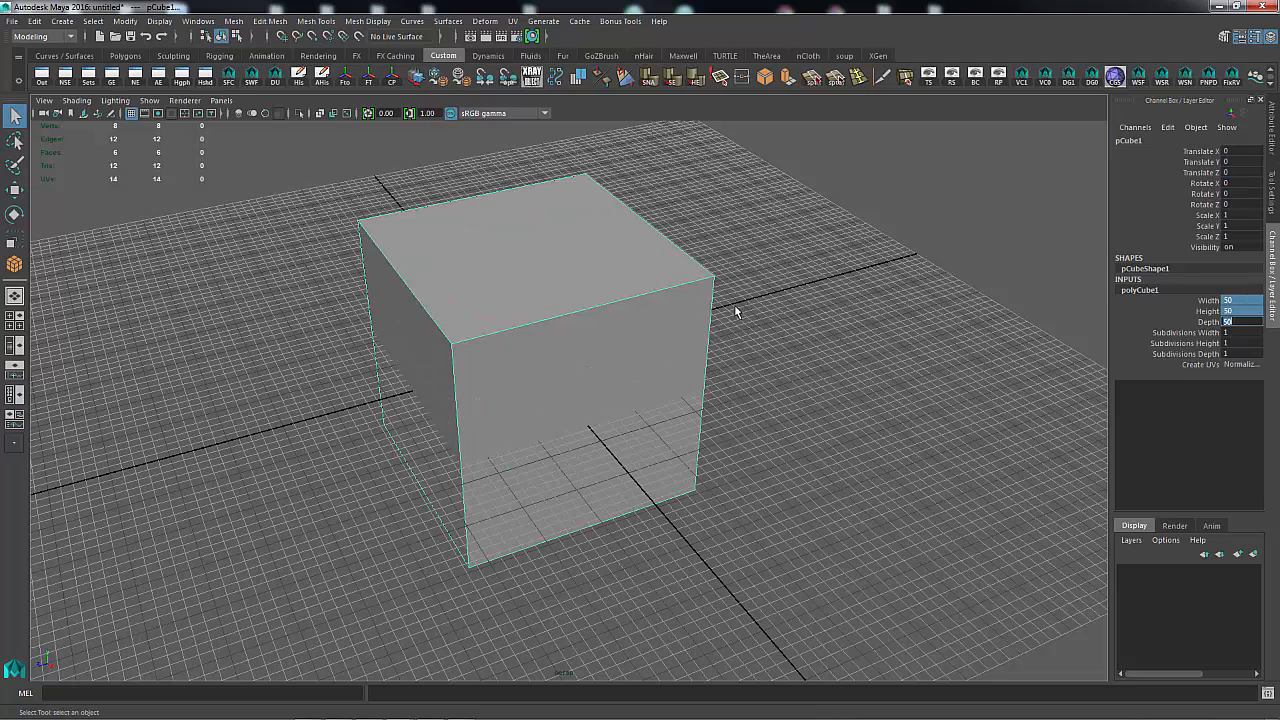
# Step: Hide the grid and smooth the cube three times, with one division each time
pyautogui.keyDown('alt'); pyautogui.moveTo(865, 323); pyautogui.dragTo(638, 354); pyautogui.keyUp('alt')
pyautogui.click(132, 114)
pyautogui.click(712, 392)
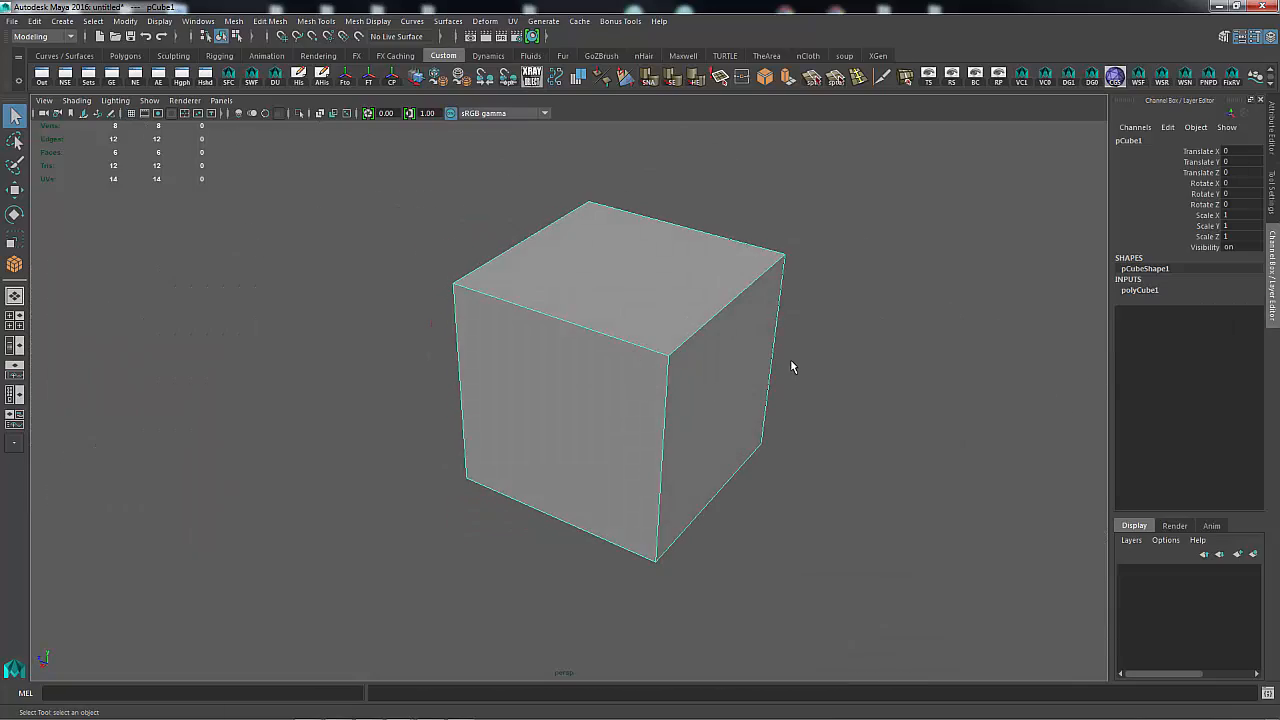
pyautogui.keyDown('shift'); pyautogui.moveTo(830, 347); pyautogui.dragTo(835, 422, button='right'); pyautogui.keyUp('shift')
pyautogui.keyDown('alt'); pyautogui.moveTo(799, 434); pyautogui.dragTo(803, 404); pyautogui.keyUp('alt')
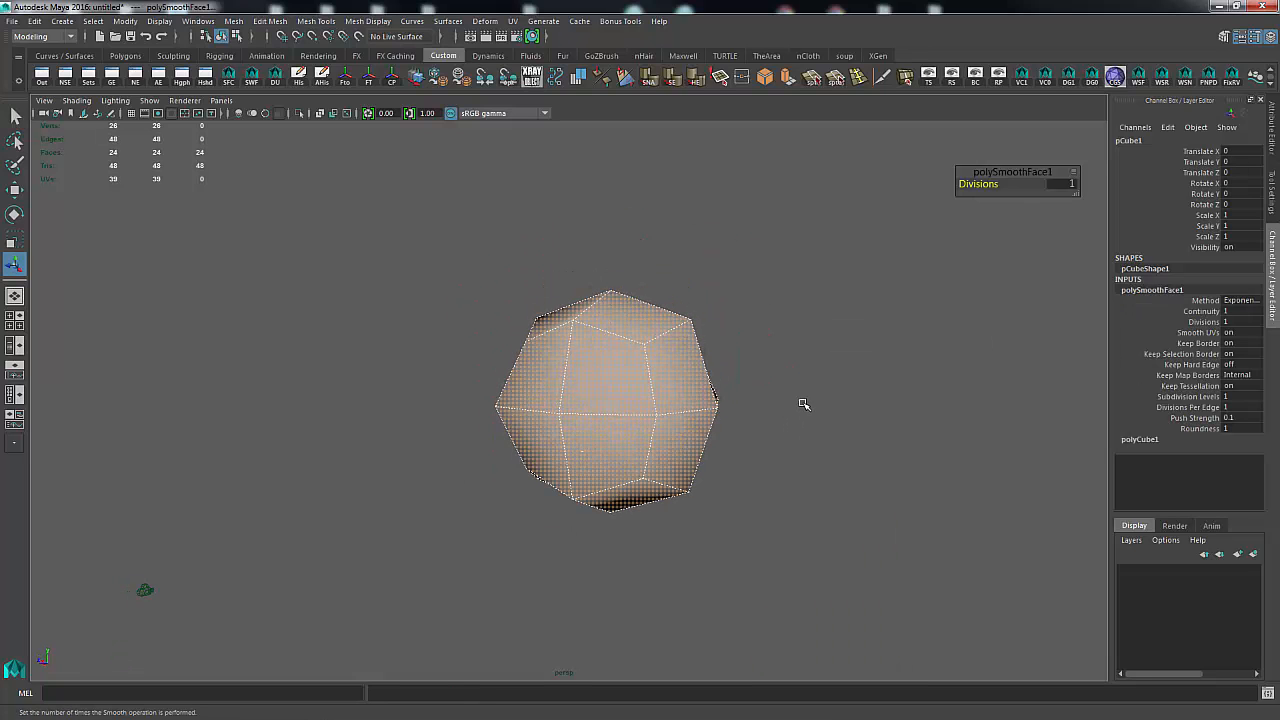
pyautogui.press('g')
pyautogui.press('g')
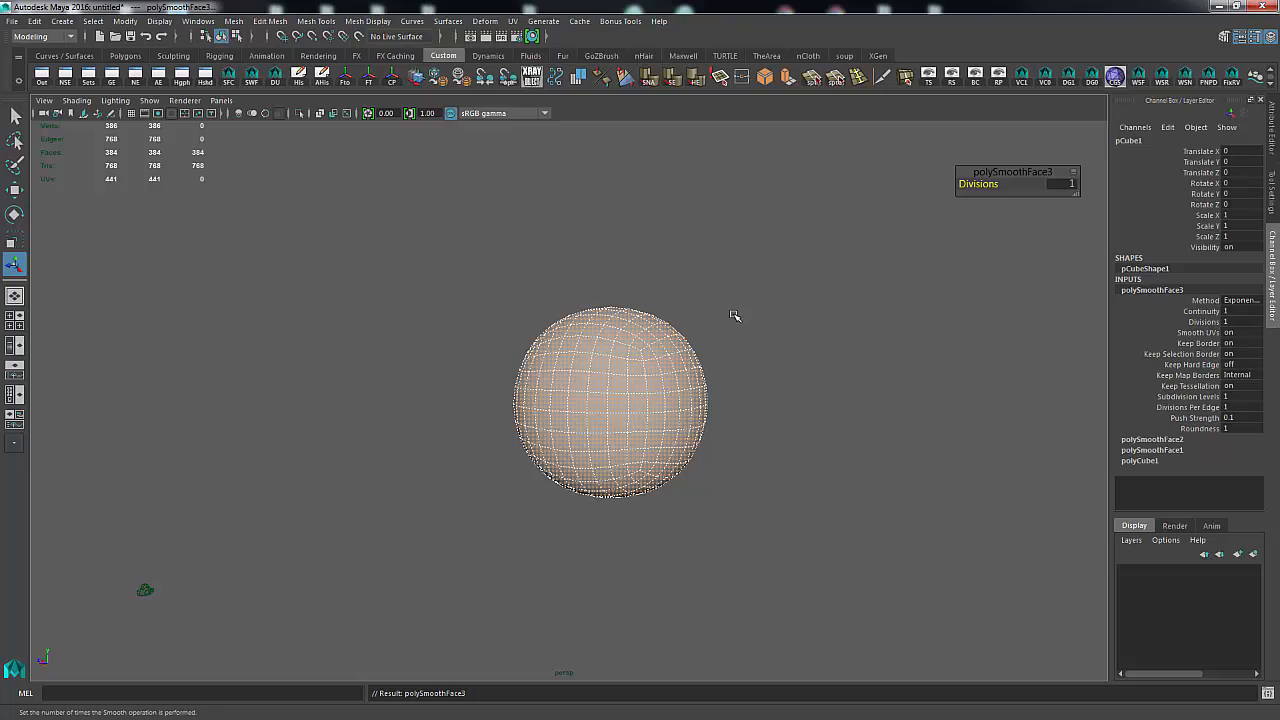
# Step: Delete all faces in the upper half of the smoothed sphere, using the side view
pyautogui.keyDown('alt'); pyautogui.moveTo(734, 316); pyautogui.dragTo(719, 386); pyautogui.keyUp('alt')
pyautogui.keyDown('alt'); pyautogui.moveTo(445, 356); pyautogui.dragTo(437, 416); pyautogui.keyUp('alt')
pyautogui.keyDown('alt'); pyautogui.moveTo(582, 398); pyautogui.dragTo(668, 394); pyautogui.keyUp('alt')
pyautogui.press('space')
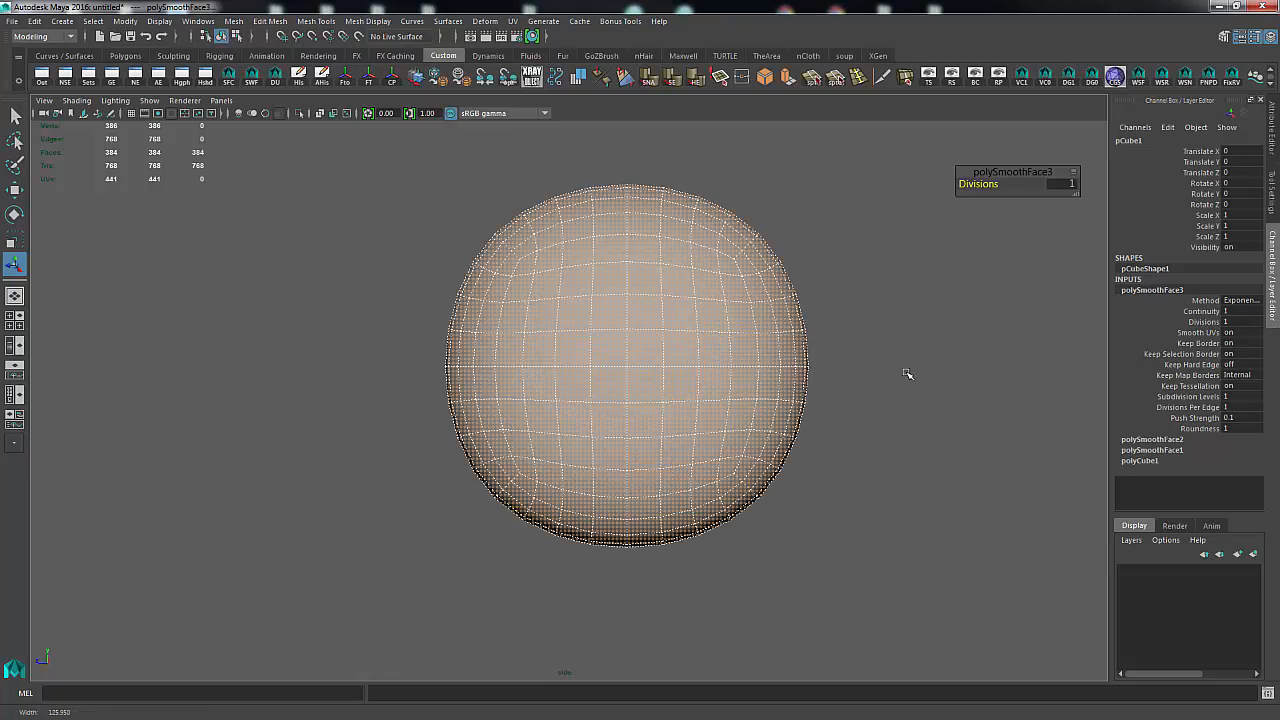
pyautogui.keyDown('alt'); pyautogui.moveTo(908, 374); pyautogui.dragTo(840, 354, button='right'); pyautogui.keyUp('alt')
pyautogui.moveTo(573, 286); pyautogui.dragTo(583, 324, button='right')
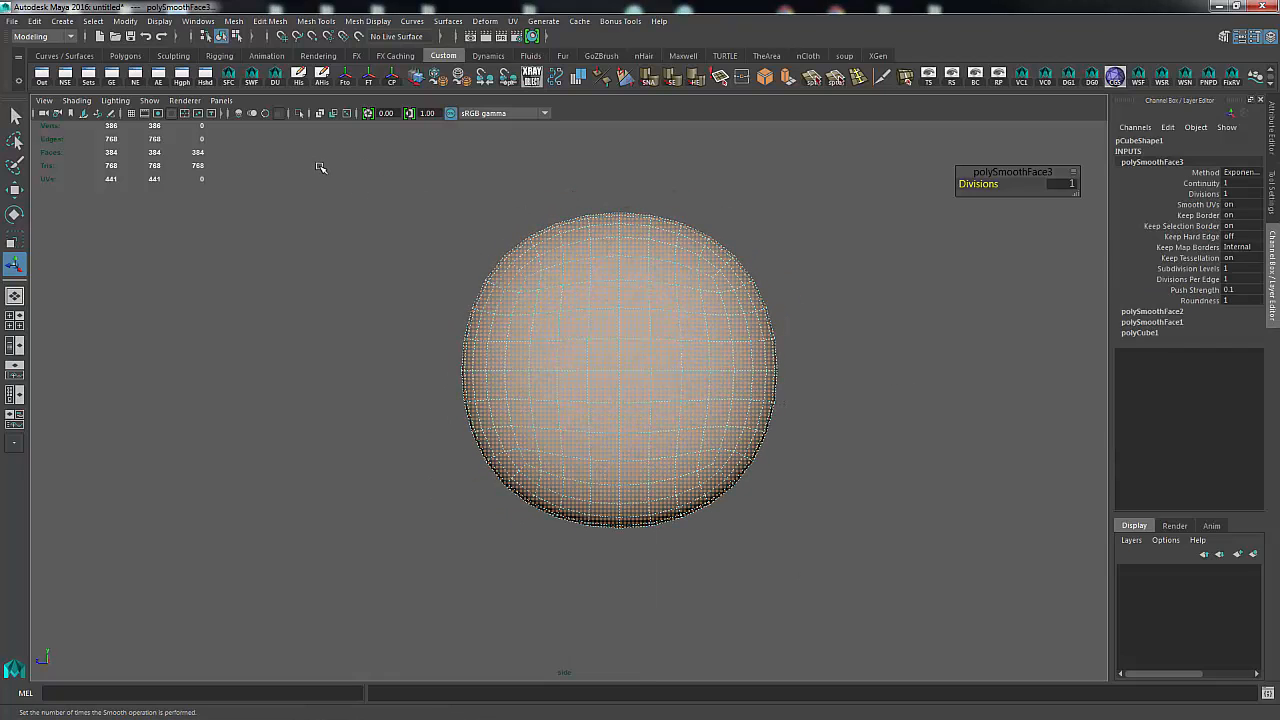
pyautogui.moveTo(317, 164); pyautogui.dragTo(834, 363)
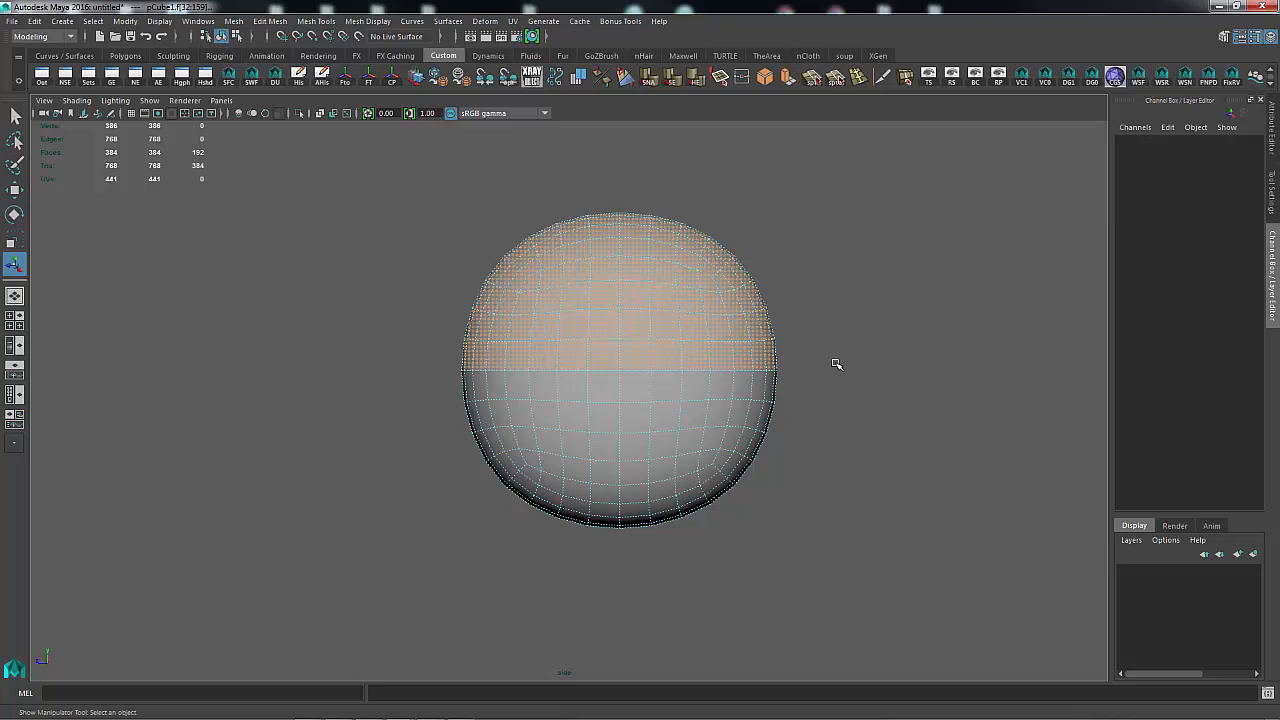
pyautogui.press('Delete')
# Step: Detach the half-sphere's mesh along its vertical centre edge loop
pyautogui.moveTo(637, 335); pyautogui.dragTo(638, 305, button='right')
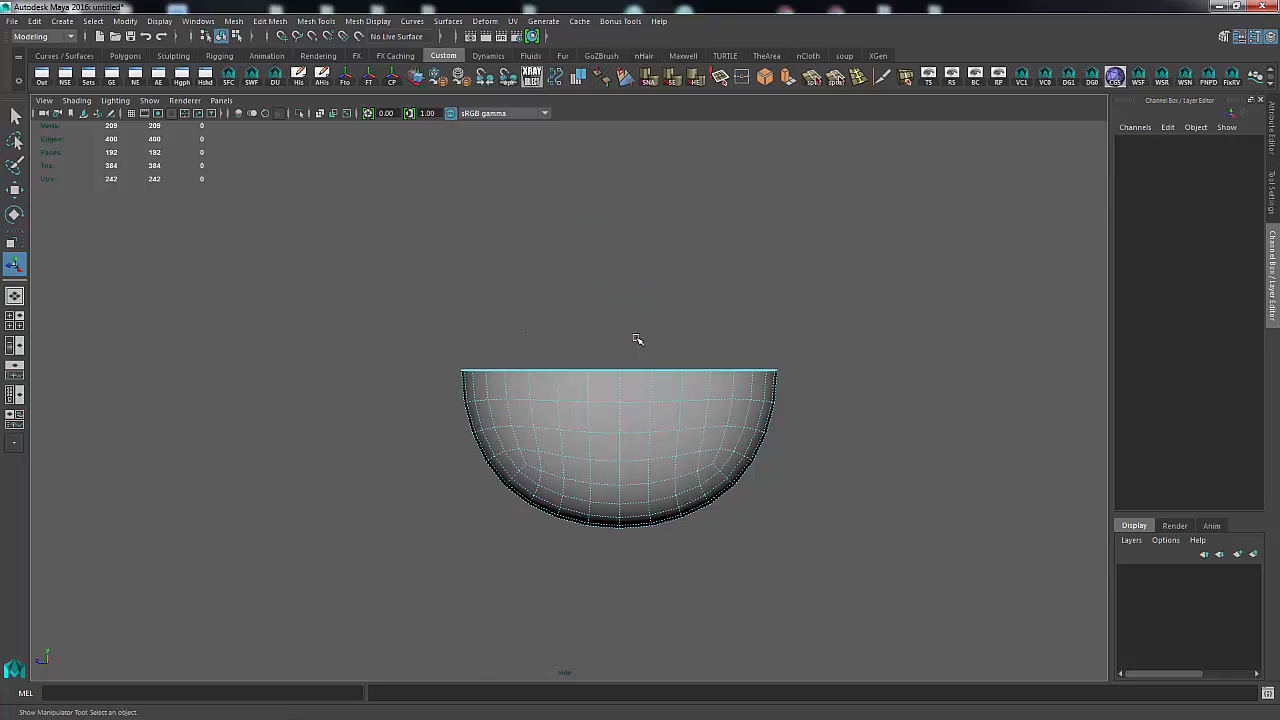
pyautogui.doubleClick(620, 385)
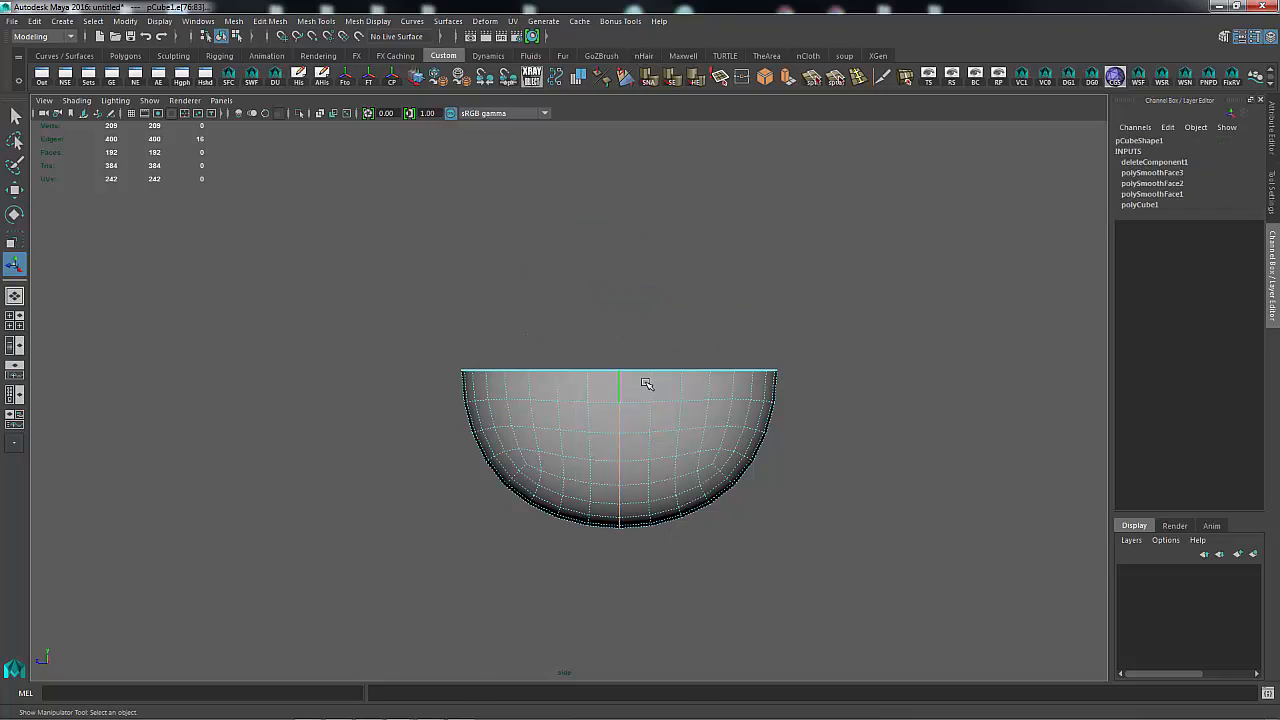
pyautogui.keyDown('shift'); pyautogui.moveTo(786, 288); pyautogui.dragTo(802, 481, button='right'); pyautogui.keyUp('shift')
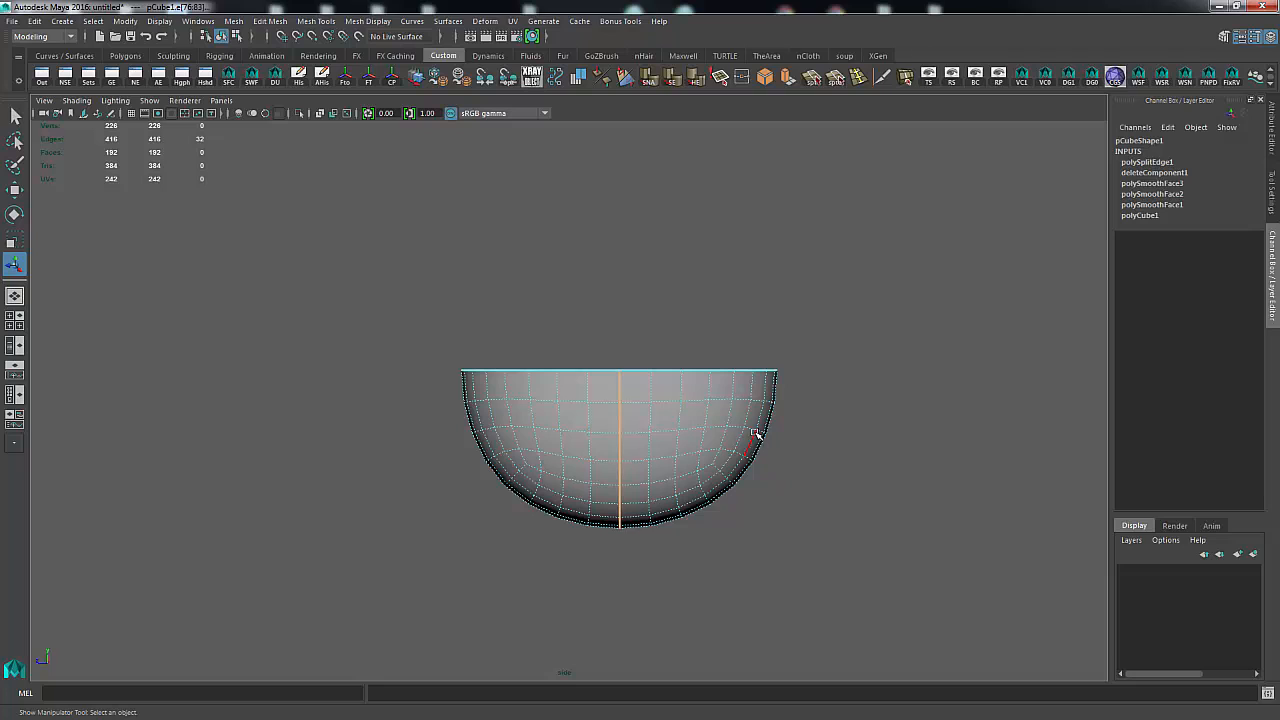
# Step: Move the faces of the half-sphere's left half outward, leaving a gap between the two halves
pyautogui.moveTo(689, 427); pyautogui.dragTo(751, 306, button='right')
pyautogui.moveTo(580, 444); pyautogui.dragTo(545, 350, button='right')
pyautogui.moveTo(580, 511); pyautogui.dragTo(603, 538)
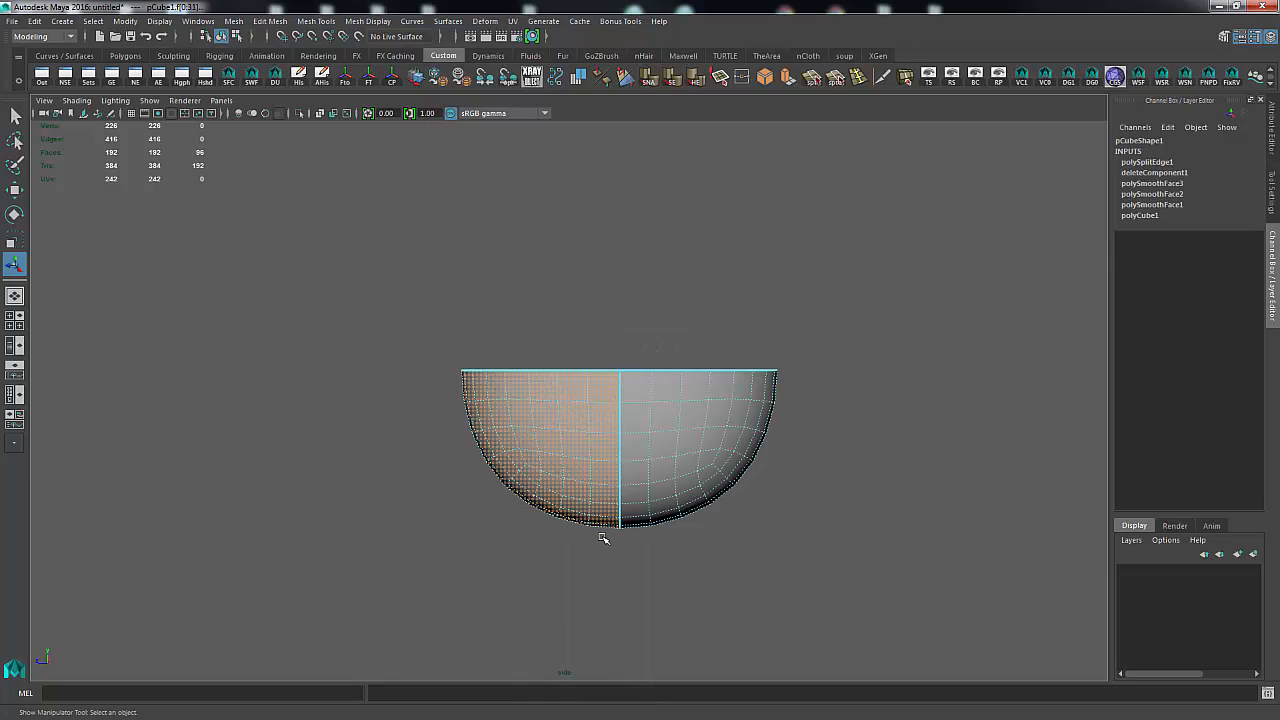
pyautogui.press('w')
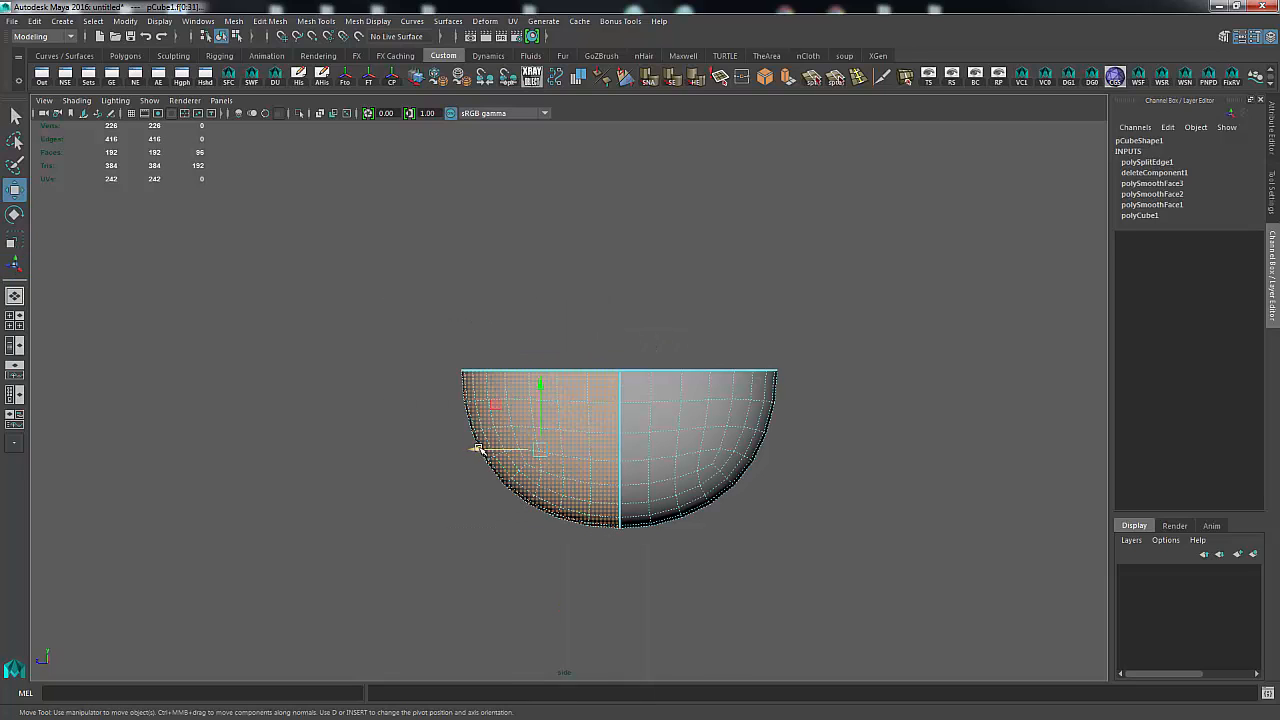
pyautogui.moveTo(480, 449); pyautogui.dragTo(436, 445)
# Step: Place the scale pivot on the left half's cut edge and stretch that half lengthwise to over twice its length
pyautogui.moveTo(535, 357); pyautogui.dragTo(552, 318, button='right')
pyautogui.doubleClick(580, 392)
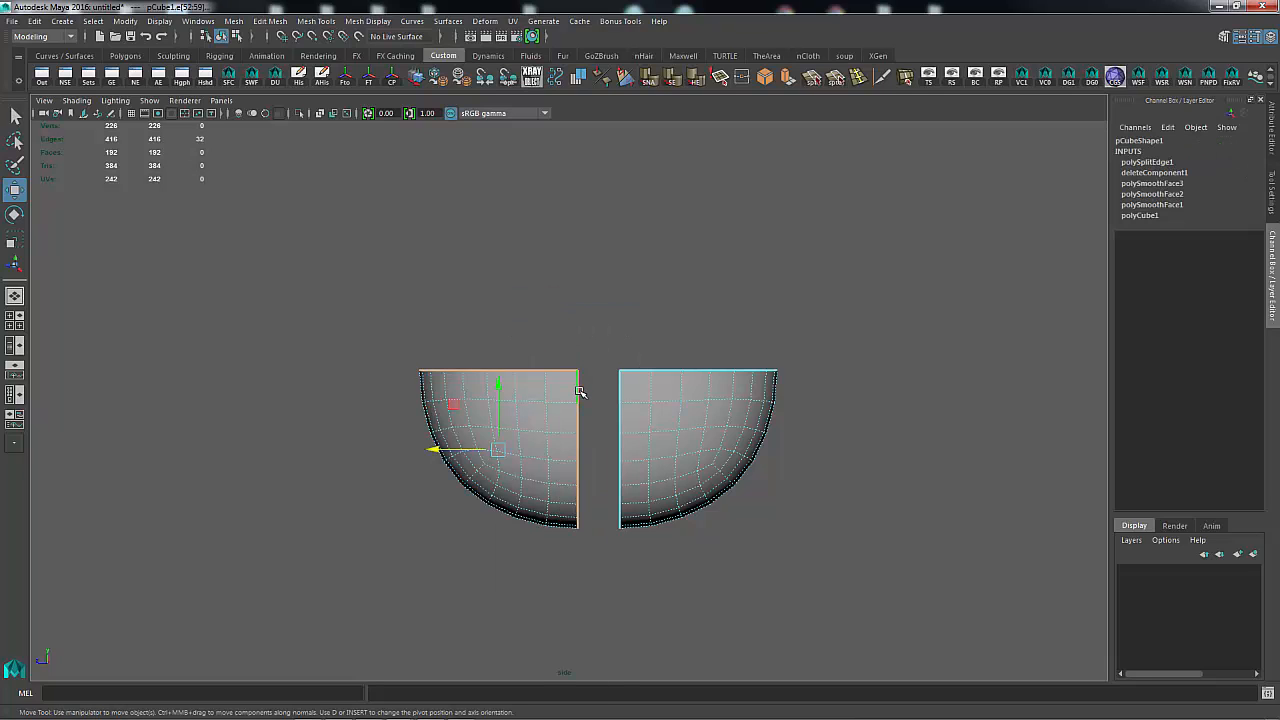
pyautogui.moveTo(580, 392); pyautogui.dragTo(566, 380, button='right')
pyautogui.moveTo(330, 286); pyautogui.dragTo(590, 556)
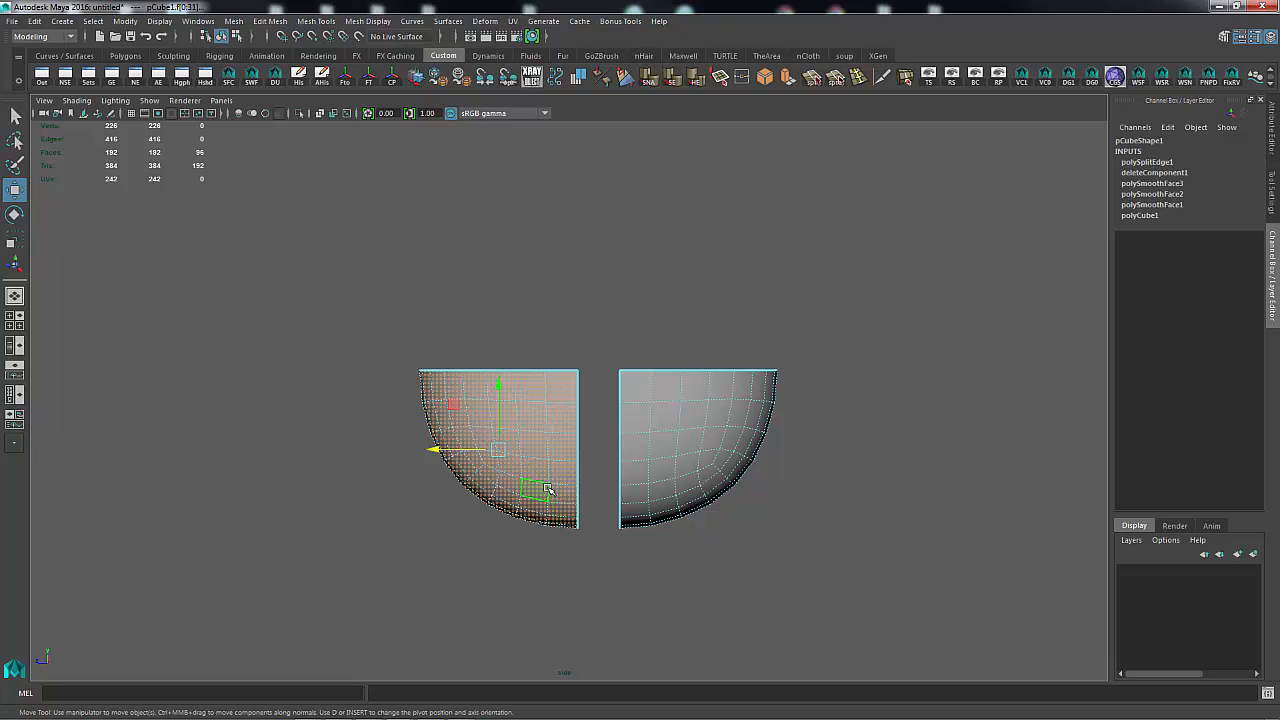
pyautogui.press('r')
pyautogui.press('d')
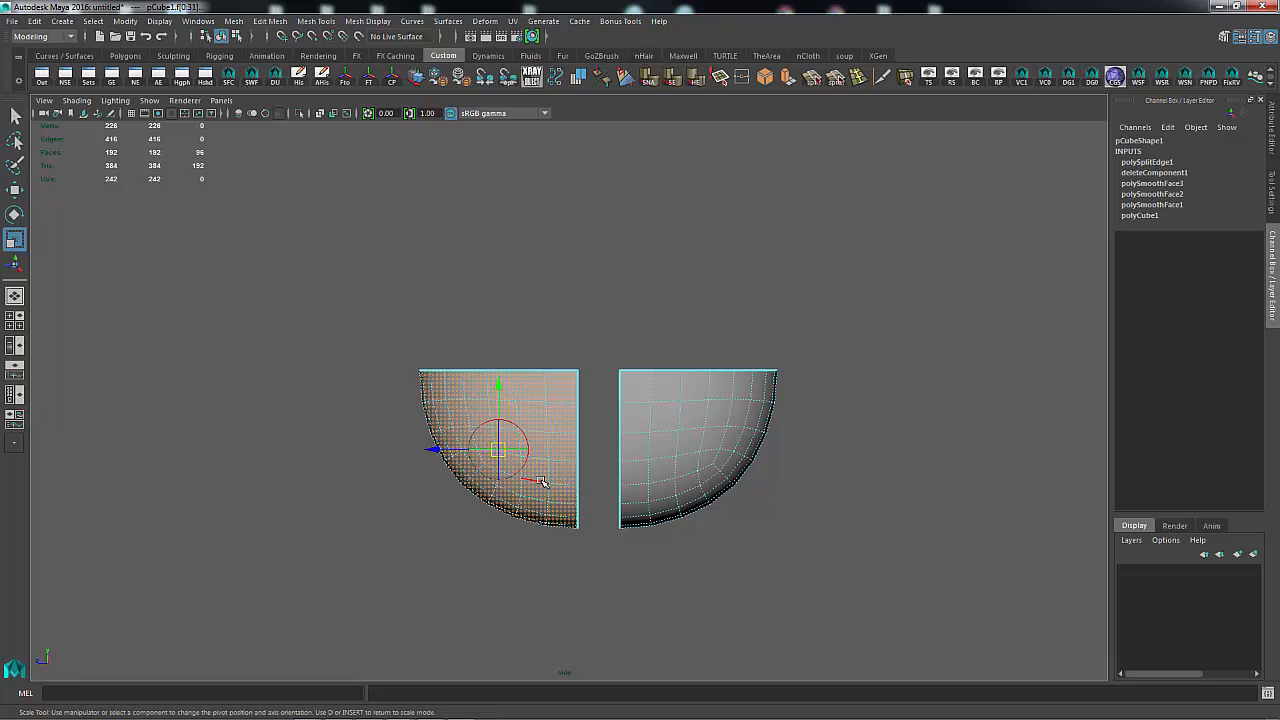
pyautogui.moveTo(436, 451); pyautogui.dragTo(513, 453)
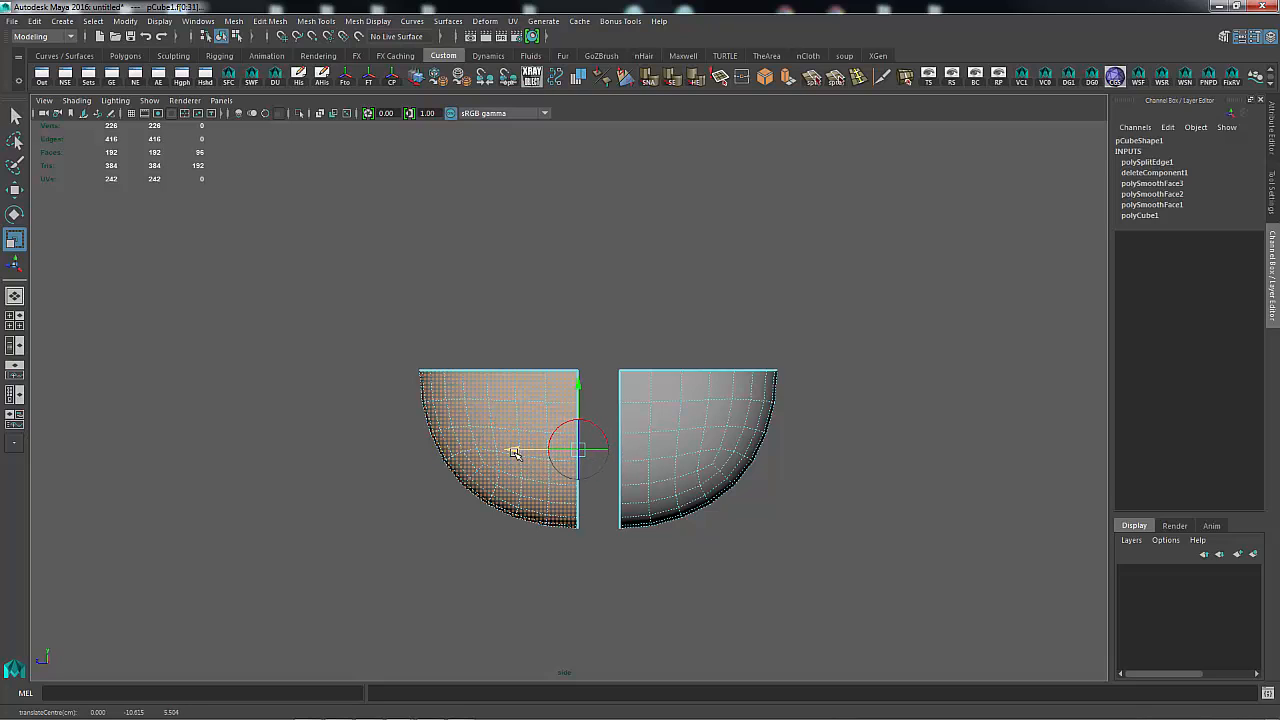
pyautogui.press('d')
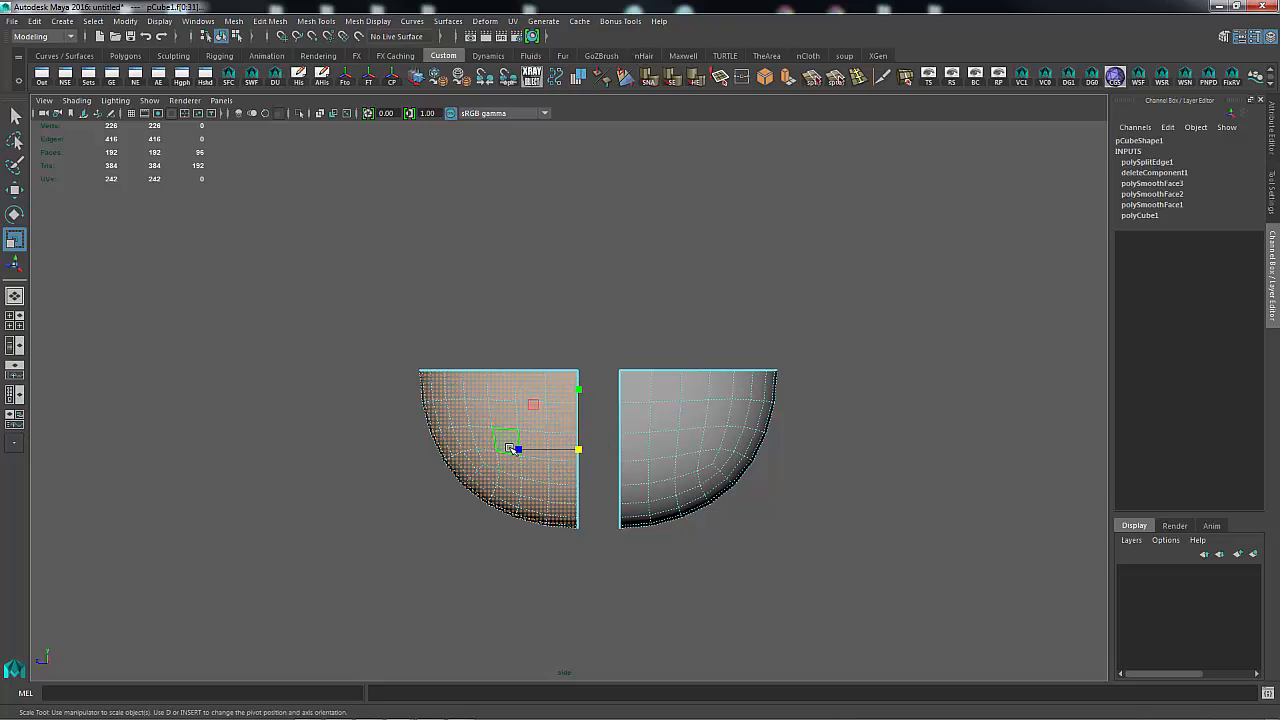
pyautogui.moveTo(517, 451); pyautogui.dragTo(434, 449, button='middle')
# Step: Bridge the facing open edges of the two halves with a linear path and 0 divisions to close the gap
pyautogui.moveTo(573, 367); pyautogui.dragTo(583, 308, button='right')
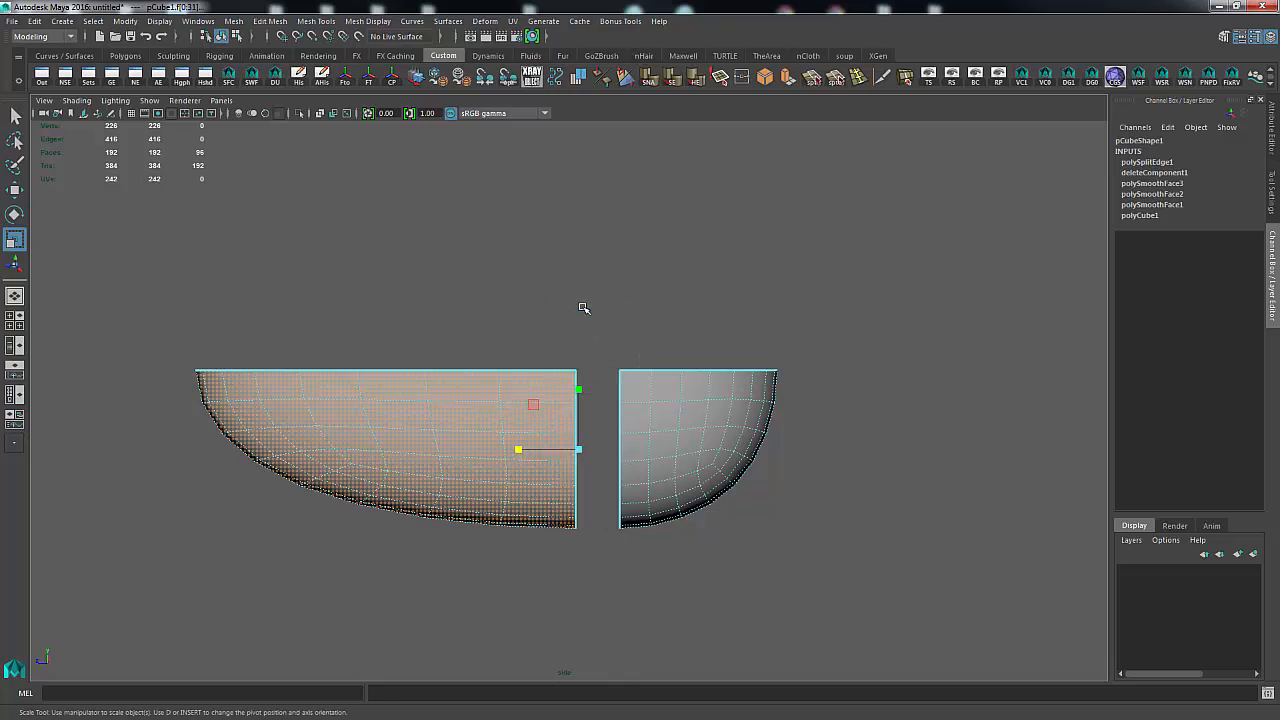
pyautogui.keyDown('shift'); pyautogui.doubleClick(623, 390); pyautogui.keyUp('shift')
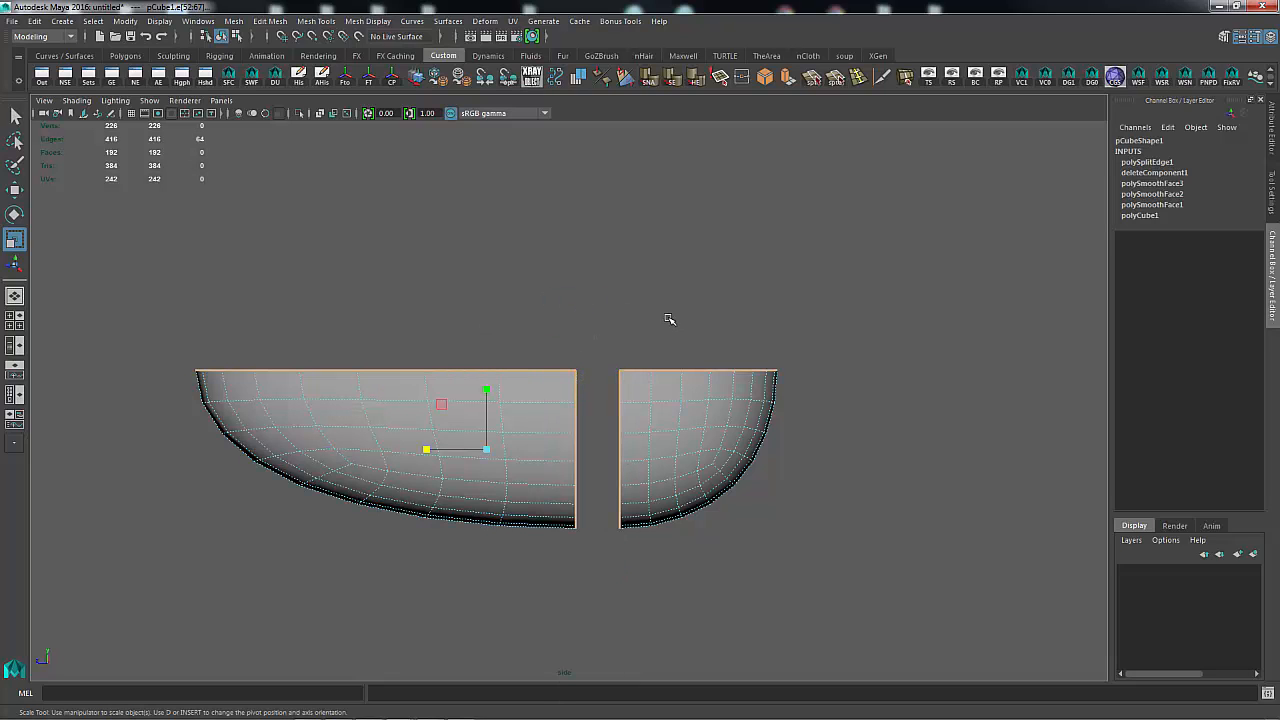
pyautogui.keyDown('ctrl'); pyautogui.moveTo(651, 321); pyautogui.dragTo(866, 518); pyautogui.keyUp('ctrl')
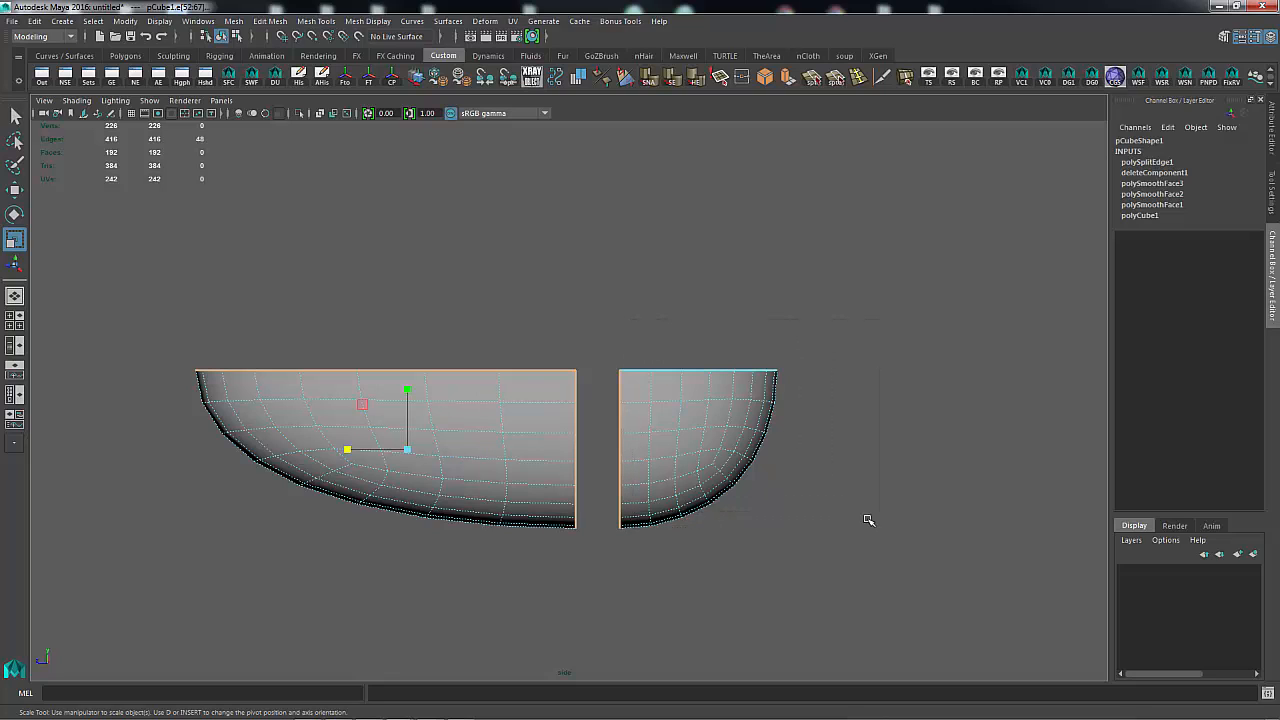
pyautogui.keyDown('ctrl'); pyautogui.moveTo(129, 289); pyautogui.dragTo(557, 620); pyautogui.keyUp('ctrl')
pyautogui.keyDown('shift'); pyautogui.rightClick(693, 310); pyautogui.keyUp('shift')
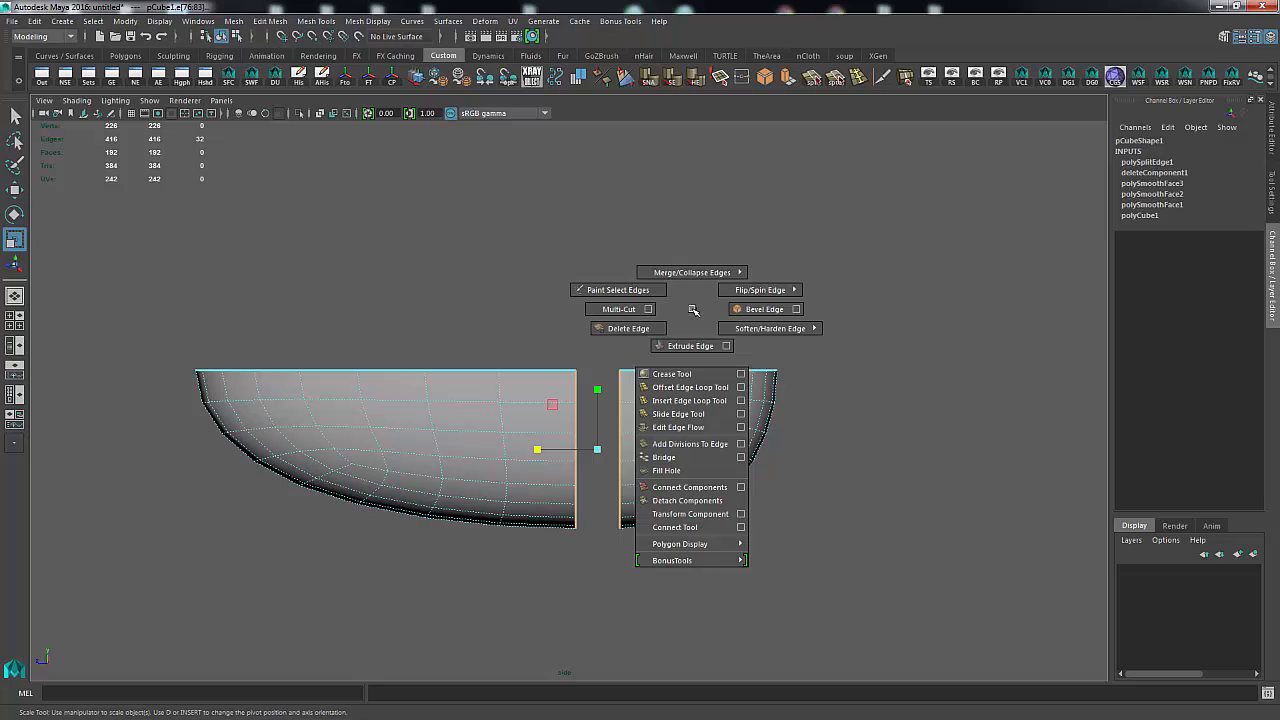
pyautogui.click(742, 457)
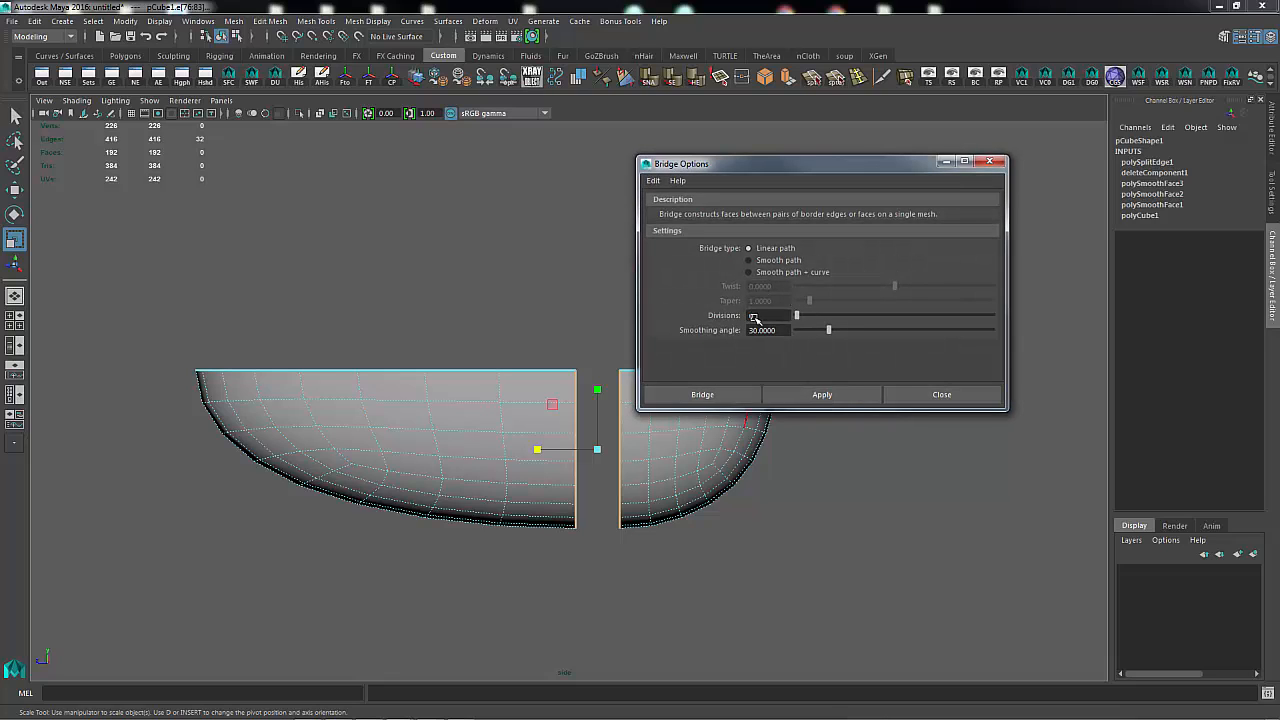
pyautogui.click(822, 394)
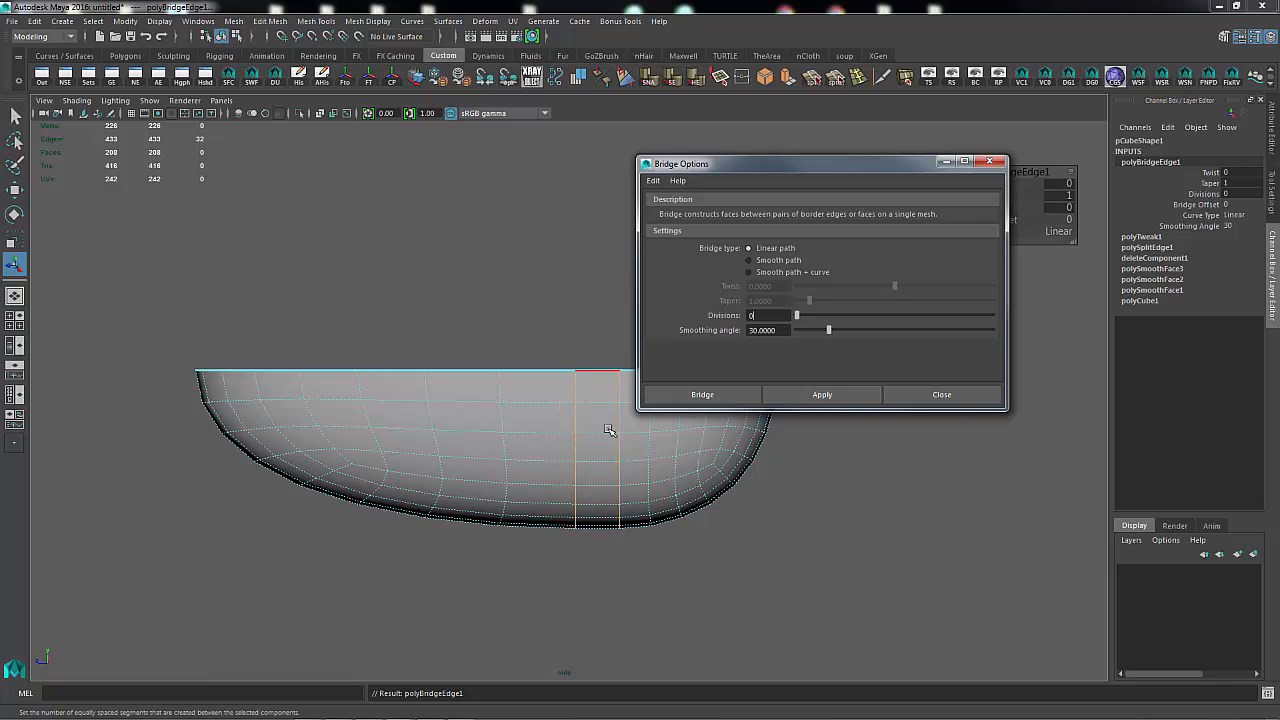
pyautogui.click(990, 163)
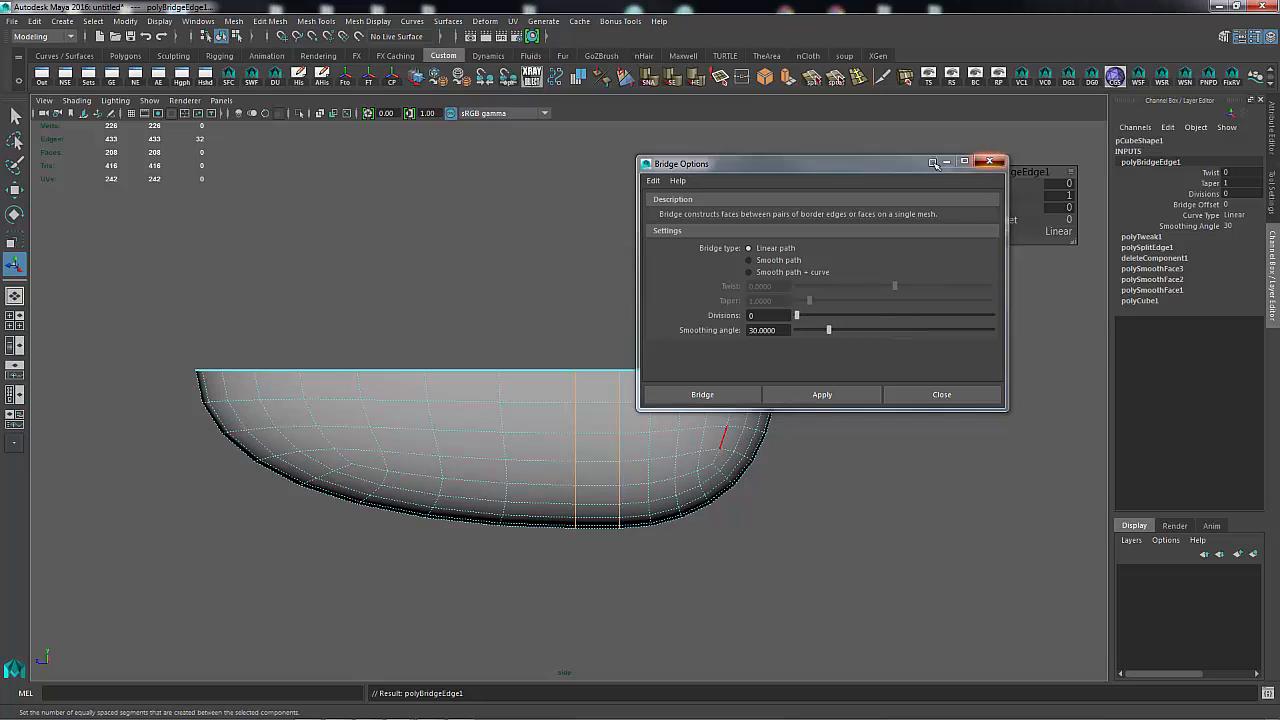
pyautogui.click(763, 284)
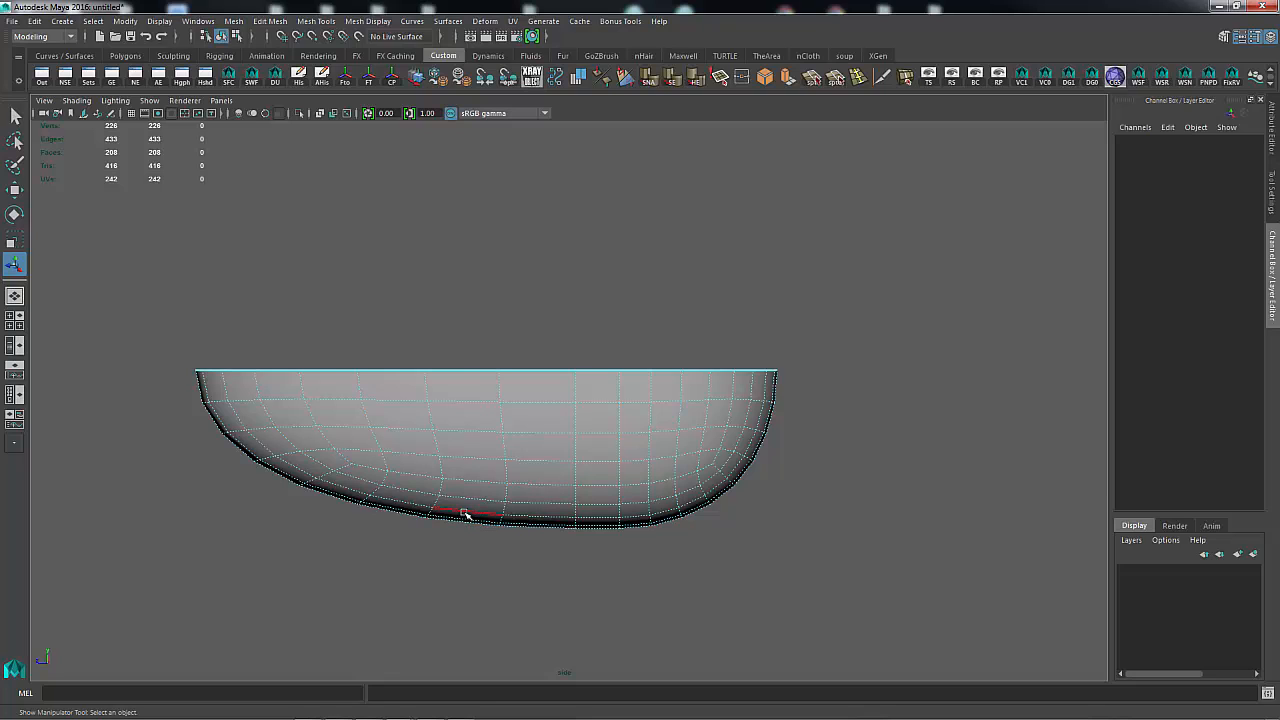
# Step: Extrude the whole tub shell with a local Z translation of 0.663 to give its walls thickness
pyautogui.moveTo(465, 515); pyautogui.dragTo(470, 335, button='right')
pyautogui.moveTo(557, 294)
pyautogui.keyDown('alt'); pyautogui.mouseDown()
pyautogui.moveTo(612, 325)
pyautogui.moveTo(565, 291)
pyautogui.moveTo(540, 305)
pyautogui.mouseUp(); pyautogui.keyUp('alt')
pyautogui.press('space')
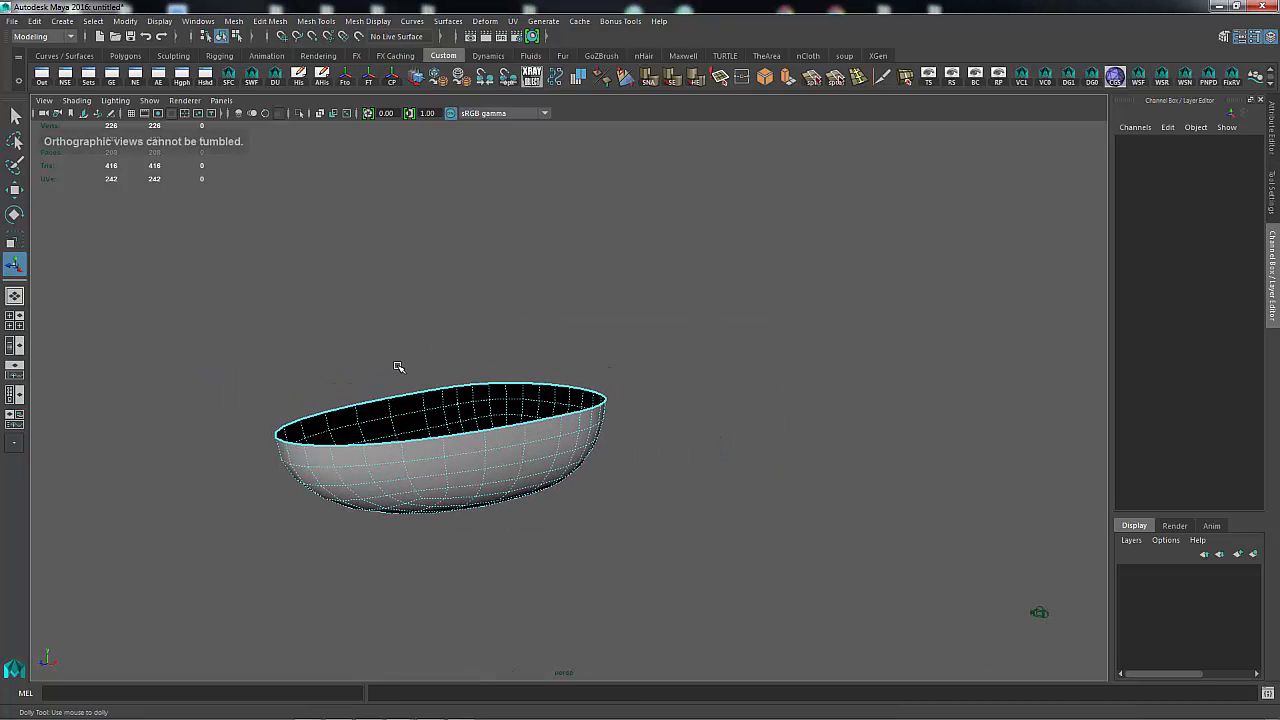
pyautogui.keyDown('alt'); pyautogui.moveTo(397, 366); pyautogui.dragTo(620, 386, button='right'); pyautogui.keyUp('alt')
pyautogui.keyDown('alt'); pyautogui.moveTo(620, 386); pyautogui.dragTo(577, 377); pyautogui.keyUp('alt')
pyautogui.keyDown('alt'); pyautogui.moveTo(577, 377); pyautogui.dragTo(755, 323, button='middle'); pyautogui.keyUp('alt')
pyautogui.keyDown('alt'); pyautogui.moveTo(755, 323); pyautogui.dragTo(691, 397); pyautogui.keyUp('alt')
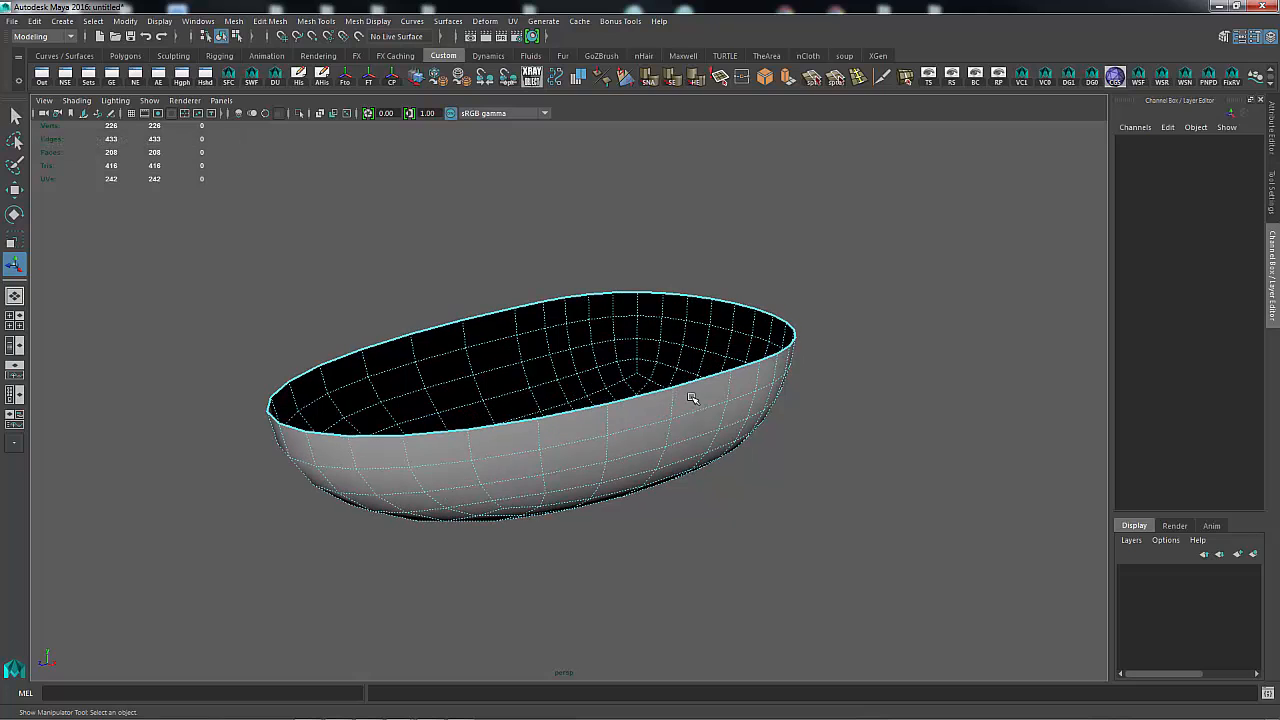
pyautogui.moveTo(682, 421); pyautogui.dragTo(737, 320, button='right')
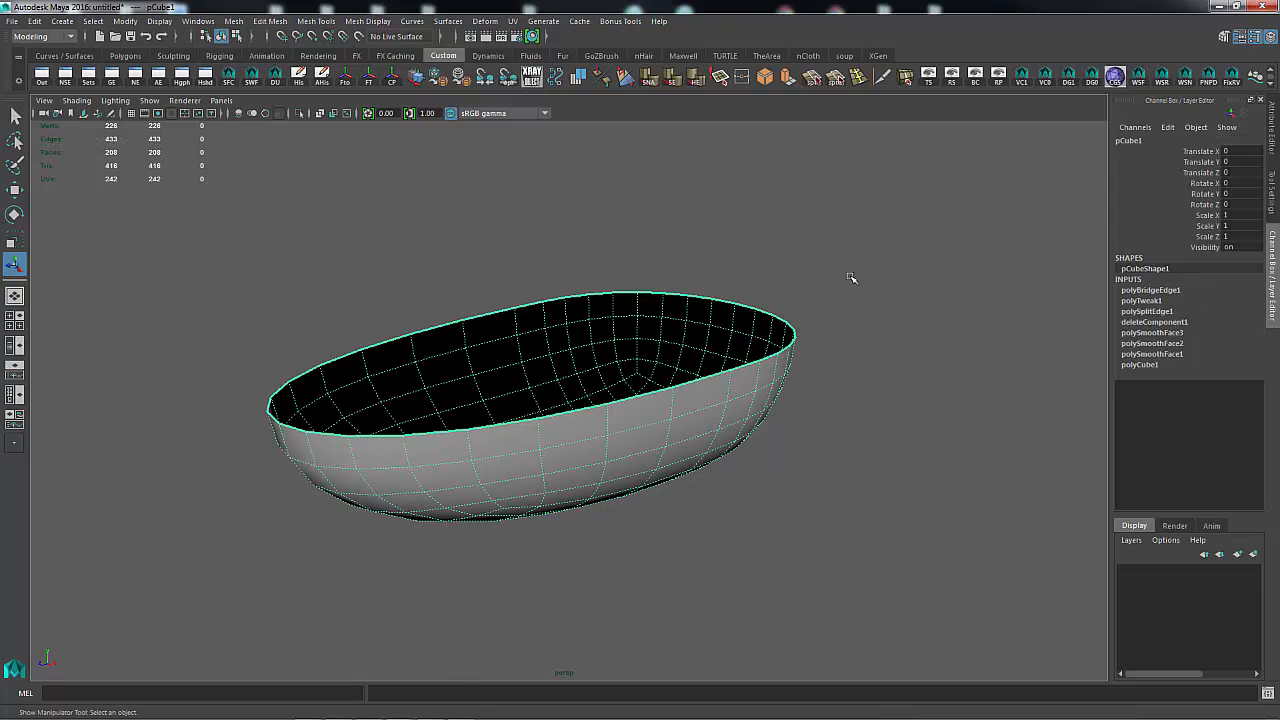
pyautogui.keyDown('shift'); pyautogui.moveTo(818, 237); pyautogui.dragTo(820, 272, button='right'); pyautogui.keyUp('shift')
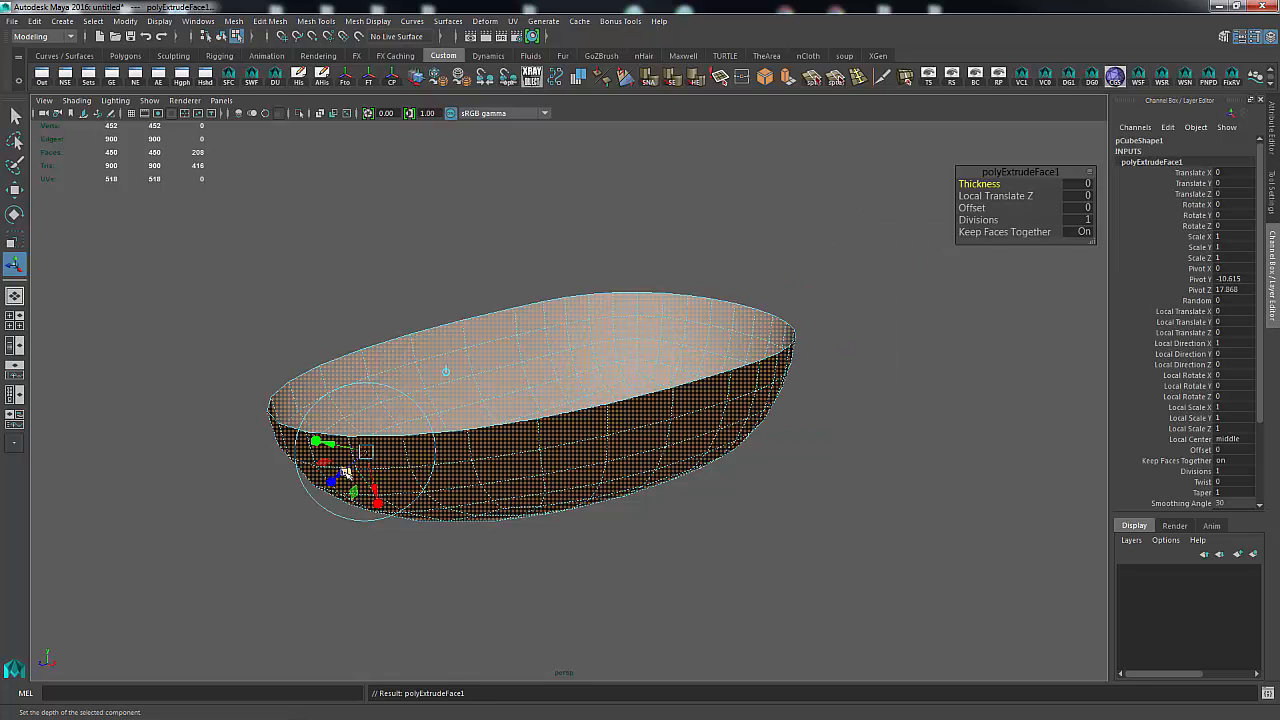
pyautogui.moveTo(343, 472); pyautogui.dragTo(343, 473)
pyautogui.moveTo(337, 471); pyautogui.dragTo(342, 471)
pyautogui.hotkey('ctrl', 'z')
pyautogui.keyDown('alt'); pyautogui.moveTo(480, 518); pyautogui.dragTo(329, 478); pyautogui.keyUp('alt')
pyautogui.keyDown('alt'); pyautogui.moveTo(696, 424); pyautogui.dragTo(735, 325); pyautogui.keyUp('alt')
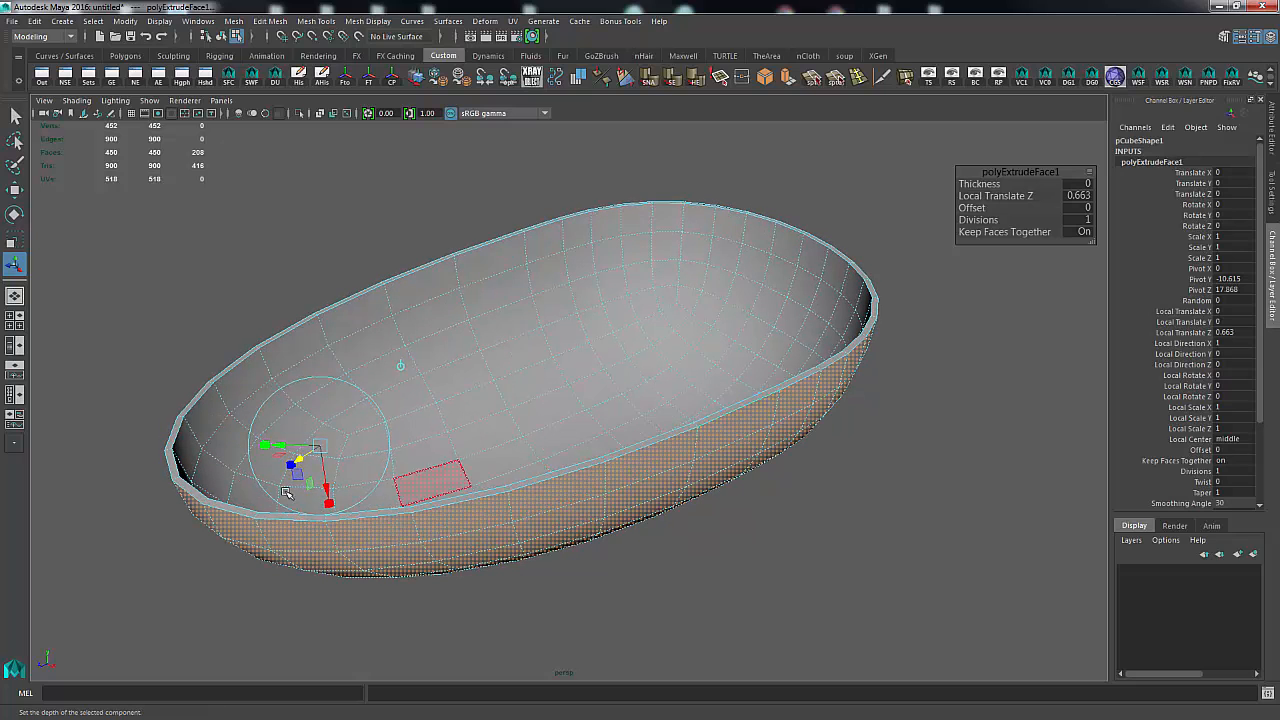
# Step: In the side view, select the rows of faces along the flattest stretch of the tub's underside
pyautogui.keyDown('alt'); pyautogui.moveTo(806, 537); pyautogui.dragTo(679, 506); pyautogui.keyUp('alt')
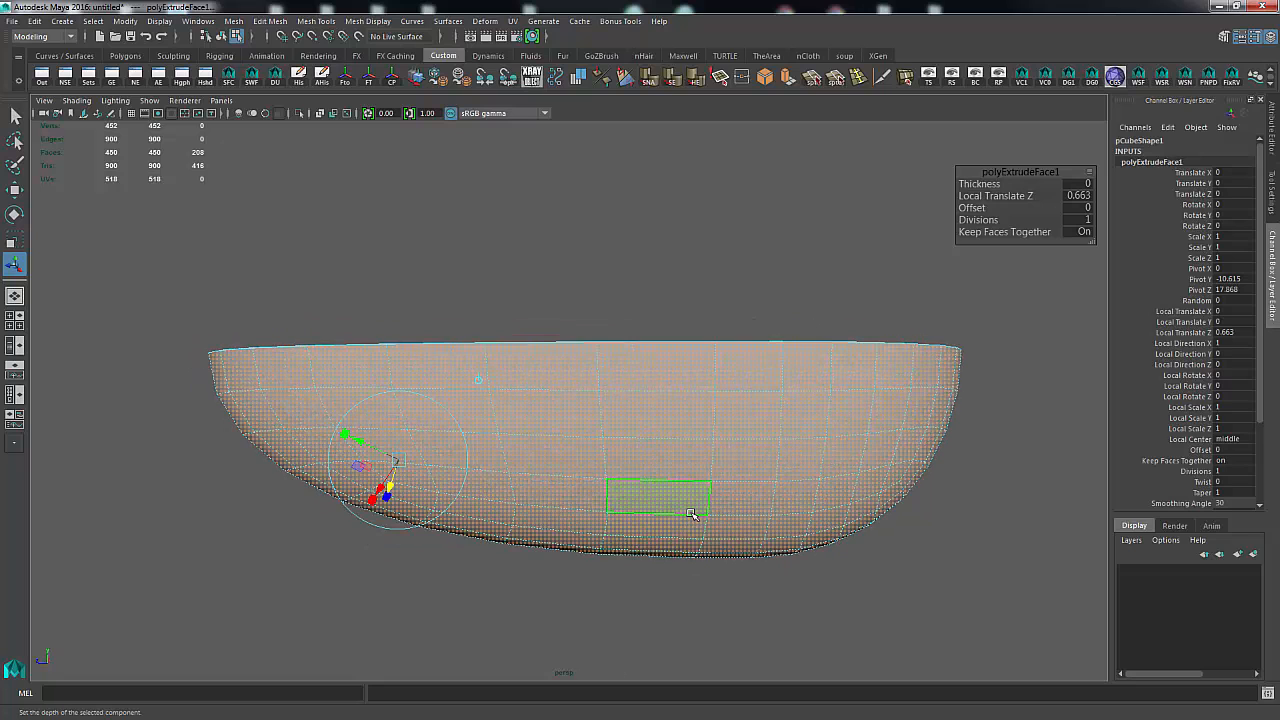
pyautogui.press('space')
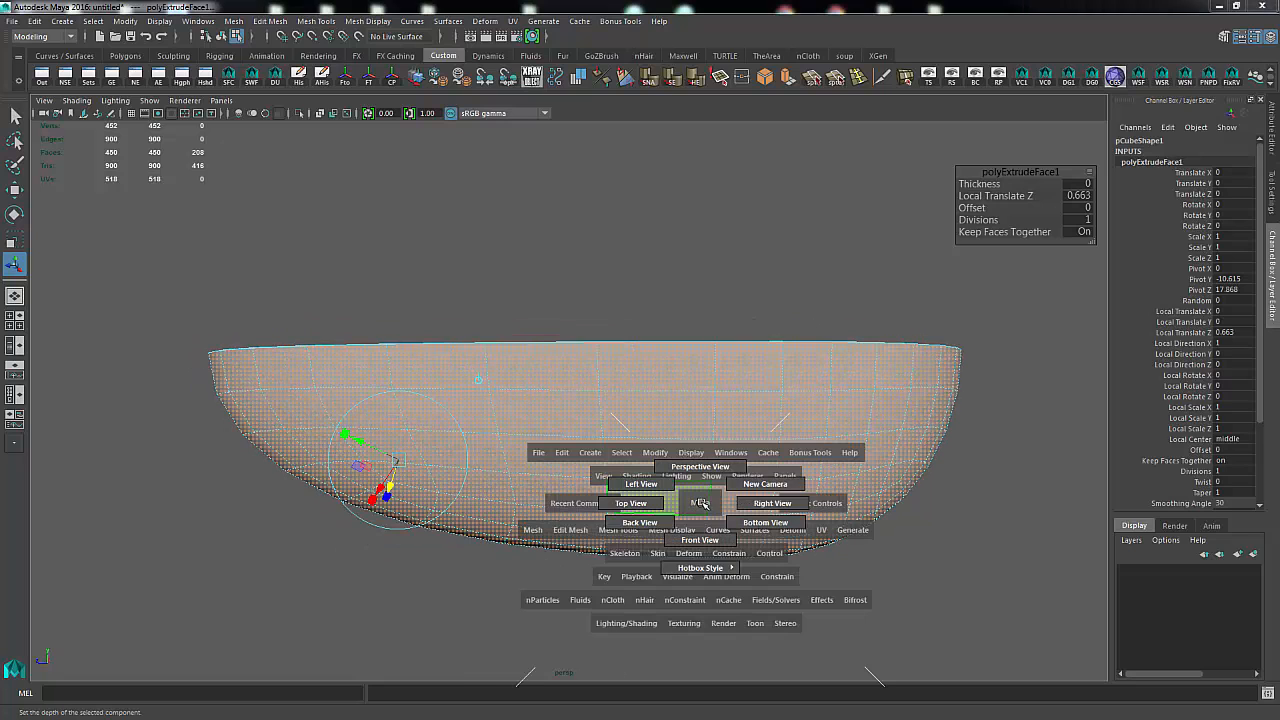
pyautogui.moveTo(704, 507); pyautogui.dragTo(771, 503)
pyautogui.click(618, 600)
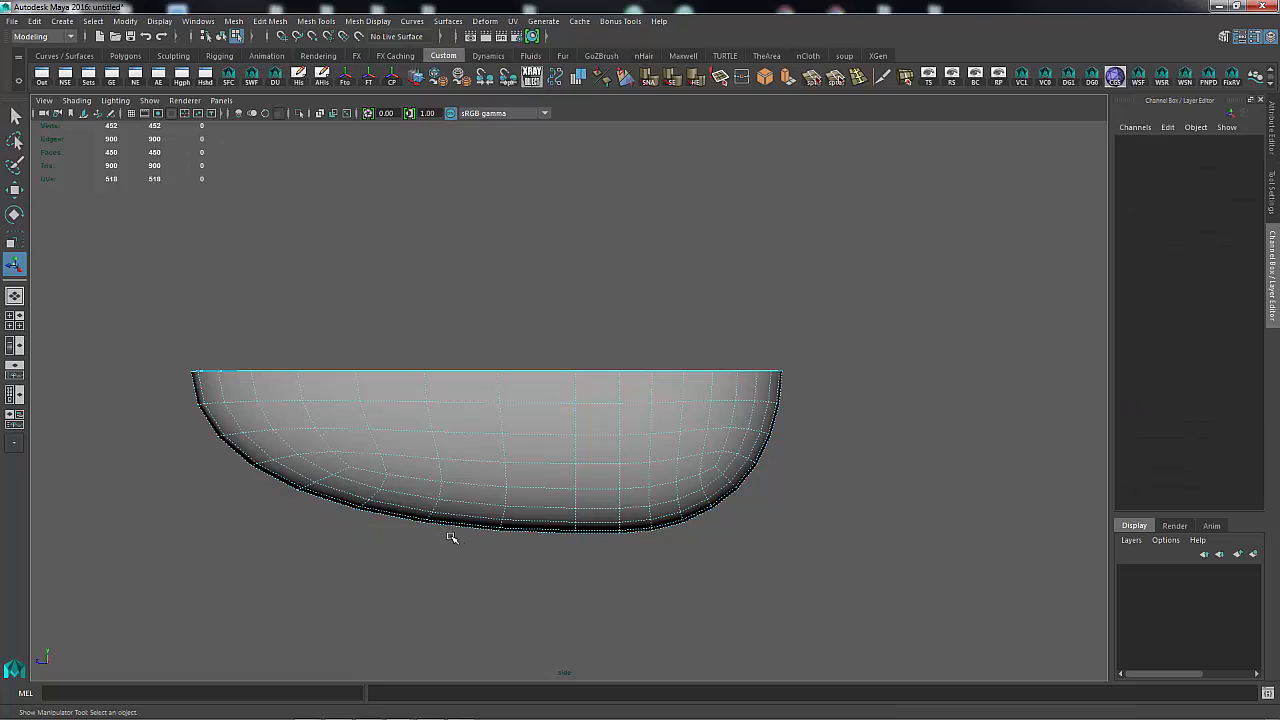
pyautogui.keyDown('alt'); pyautogui.moveTo(573, 545); pyautogui.dragTo(632, 543); pyautogui.keyUp('alt')
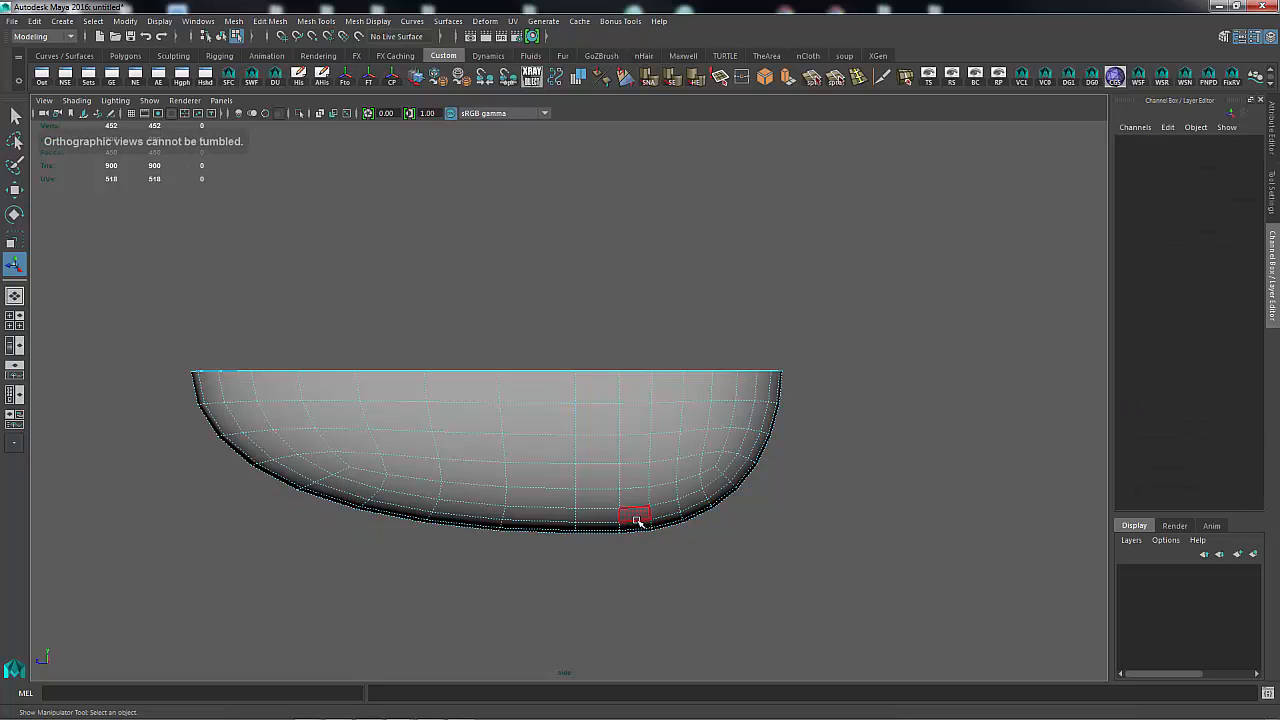
pyautogui.click(636, 524)
pyautogui.keyDown('shift'); pyautogui.click(600, 528); pyautogui.keyUp('shift')
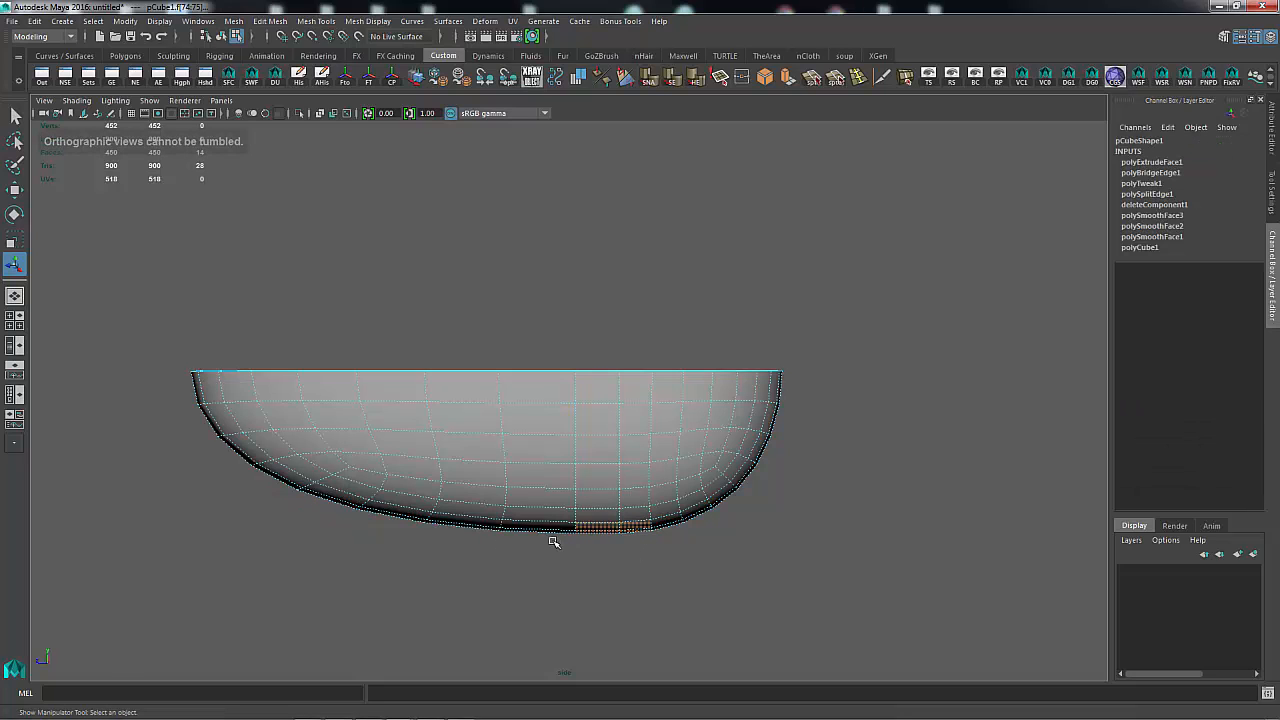
pyautogui.keyDown('shift'); pyautogui.click(547, 530); pyautogui.keyUp('shift')
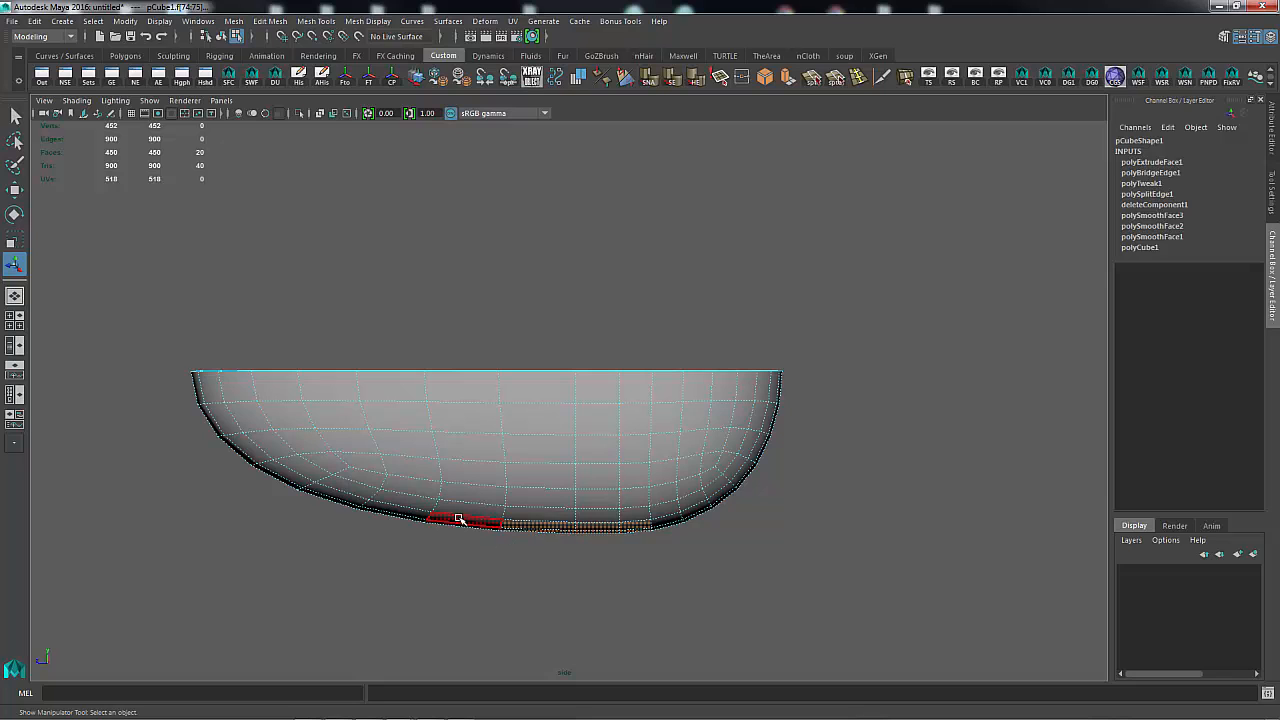
pyautogui.keyDown('shift'); pyautogui.moveTo(446, 559); pyautogui.dragTo(448, 561); pyautogui.keyUp('shift')
# Step: Remove the tub's inner floor faces from the selection, keeping only the underside faces selected
pyautogui.keyDown('shift'); pyautogui.rightClick(643, 485); pyautogui.keyUp('shift')
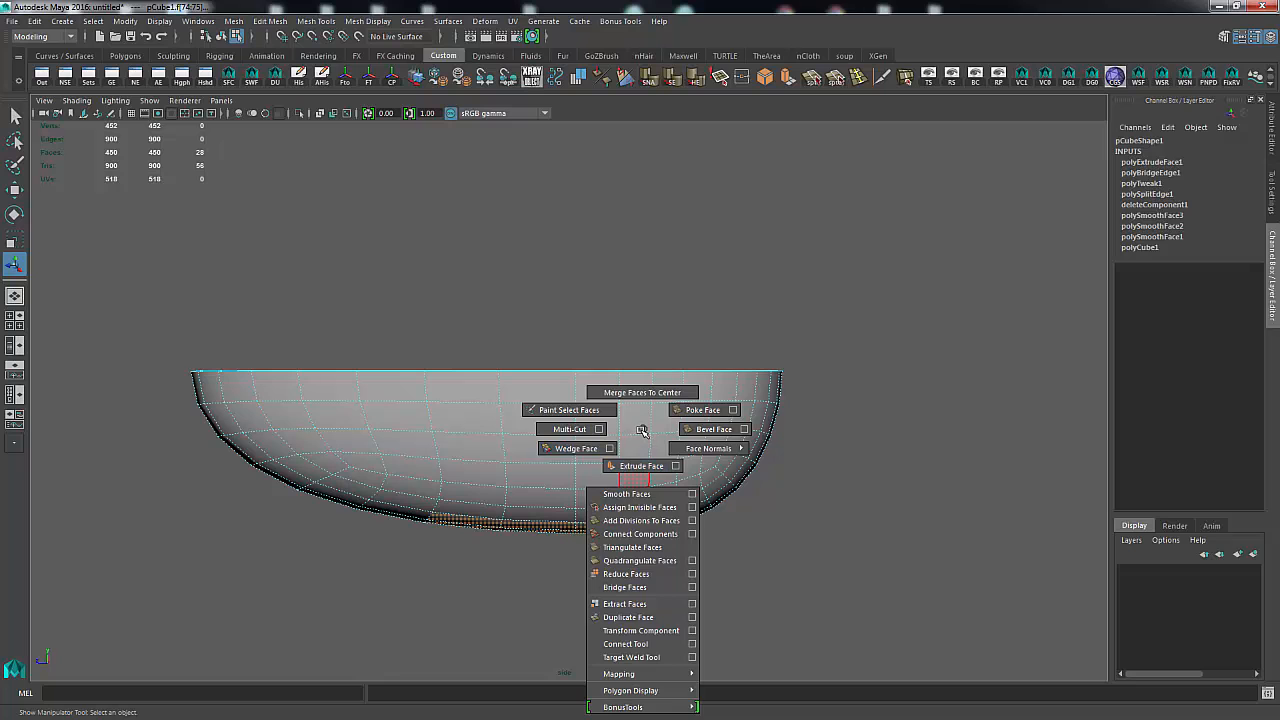
pyautogui.press('space')
pyautogui.moveTo(642, 431); pyautogui.dragTo(704, 431)
pyautogui.press('space')
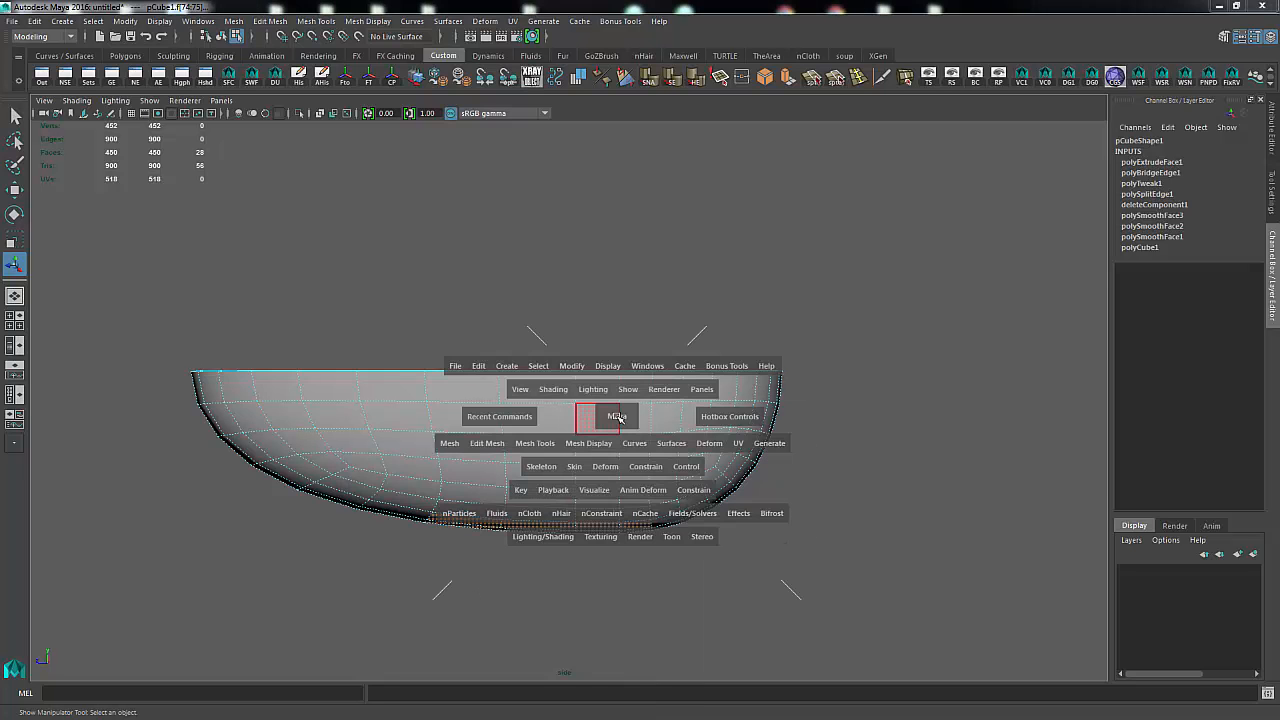
pyautogui.moveTo(617, 416); pyautogui.dragTo(608, 380)
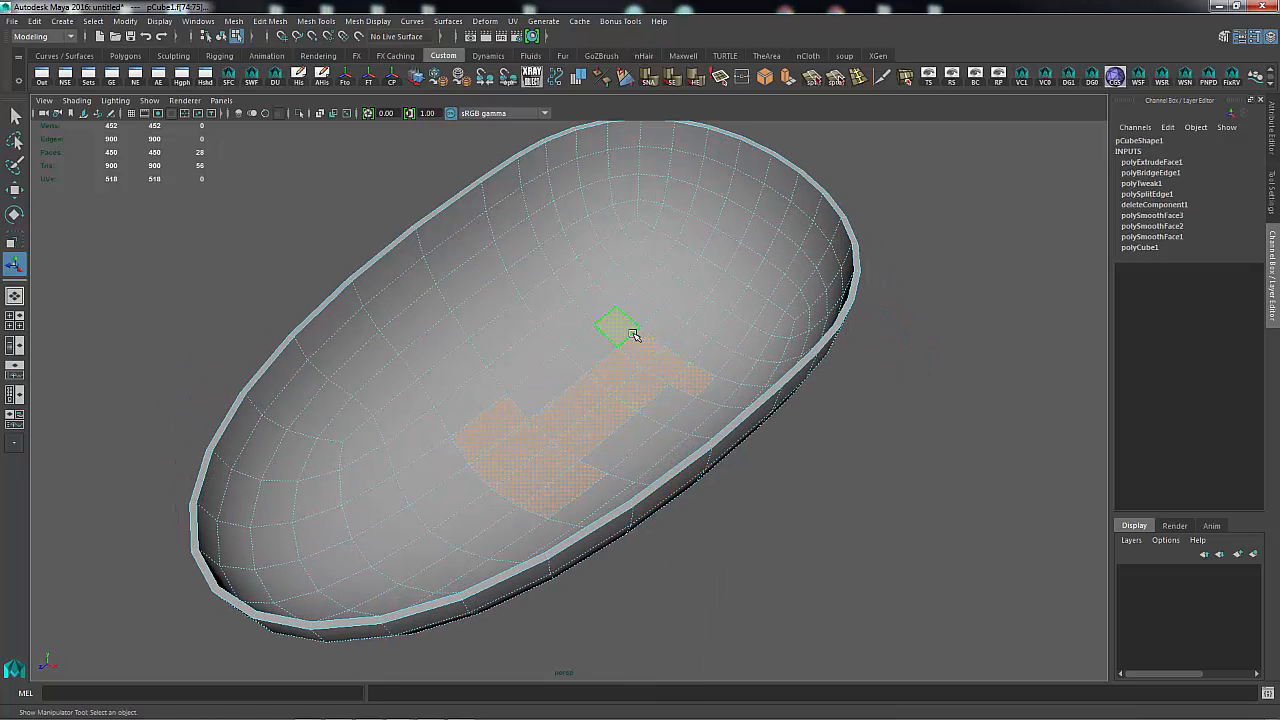
pyautogui.keyDown('ctrl'); pyautogui.click(628, 332); pyautogui.keyUp('ctrl')
pyautogui.keyDown('ctrl'); pyautogui.click(597, 434); pyautogui.keyUp('ctrl')
pyautogui.keyDown('ctrl'); pyautogui.click(495, 434); pyautogui.keyUp('ctrl')
pyautogui.keyDown('ctrl'); pyautogui.click(511, 454); pyautogui.keyUp('ctrl')
pyautogui.keyDown('ctrl'); pyautogui.click(530, 472); pyautogui.keyUp('ctrl')
pyautogui.keyDown('ctrl'); pyautogui.click(554, 489); pyautogui.keyUp('ctrl')
# Step: Extrude the selected underside faces down by about 6.1 units and flatten them vertically to form a level base
pyautogui.press('space')
pyautogui.moveTo(725, 517); pyautogui.dragTo(764, 509)
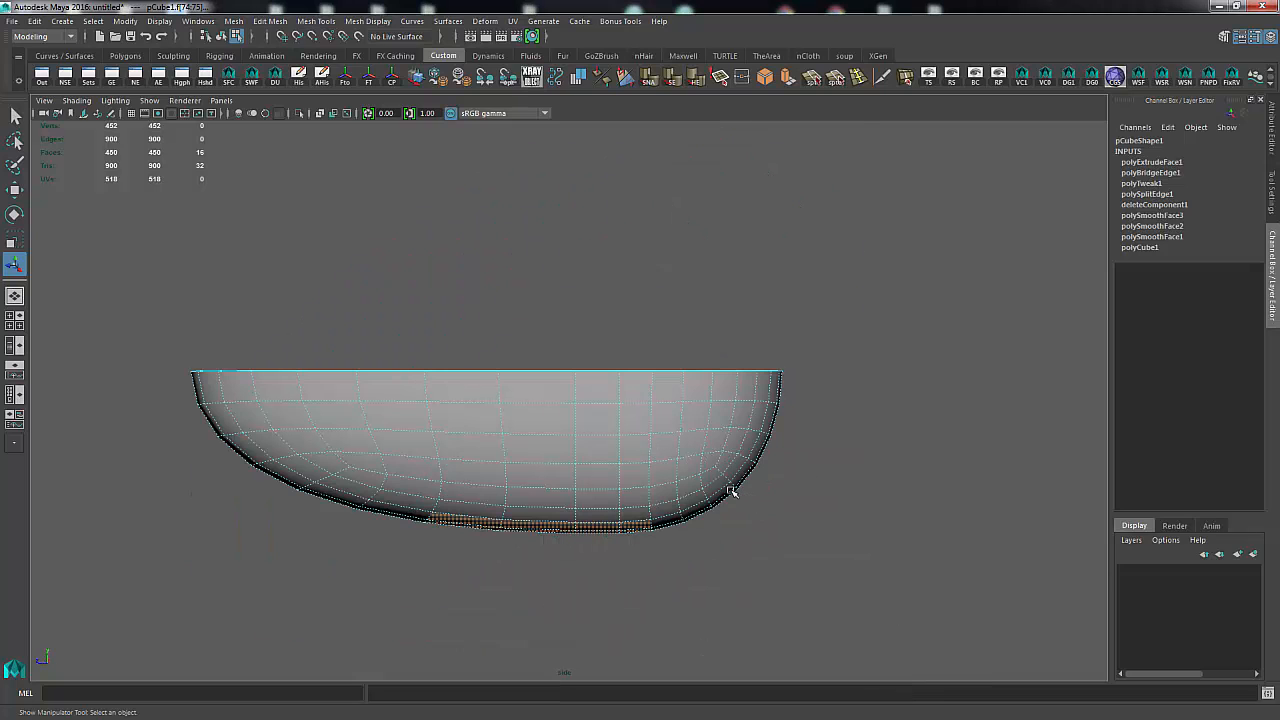
pyautogui.keyDown('shift'); pyautogui.rightClick(876, 430); pyautogui.keyUp('shift')
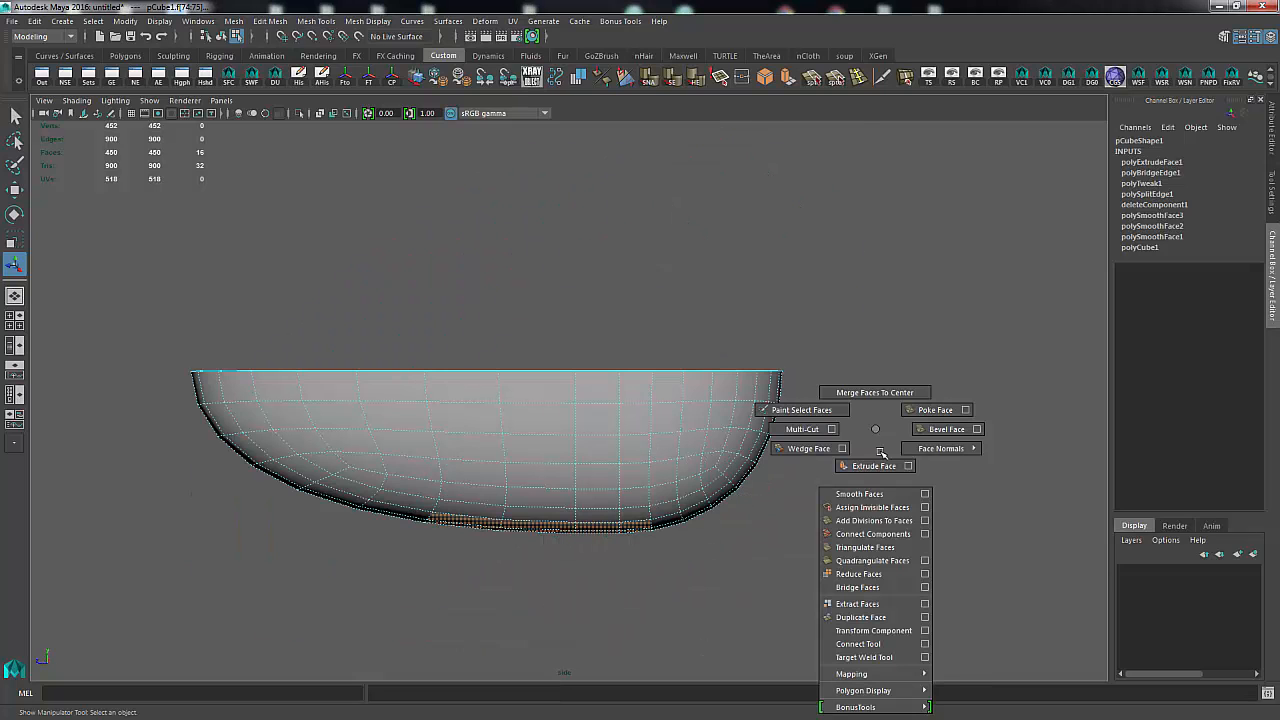
pyautogui.click(882, 463)
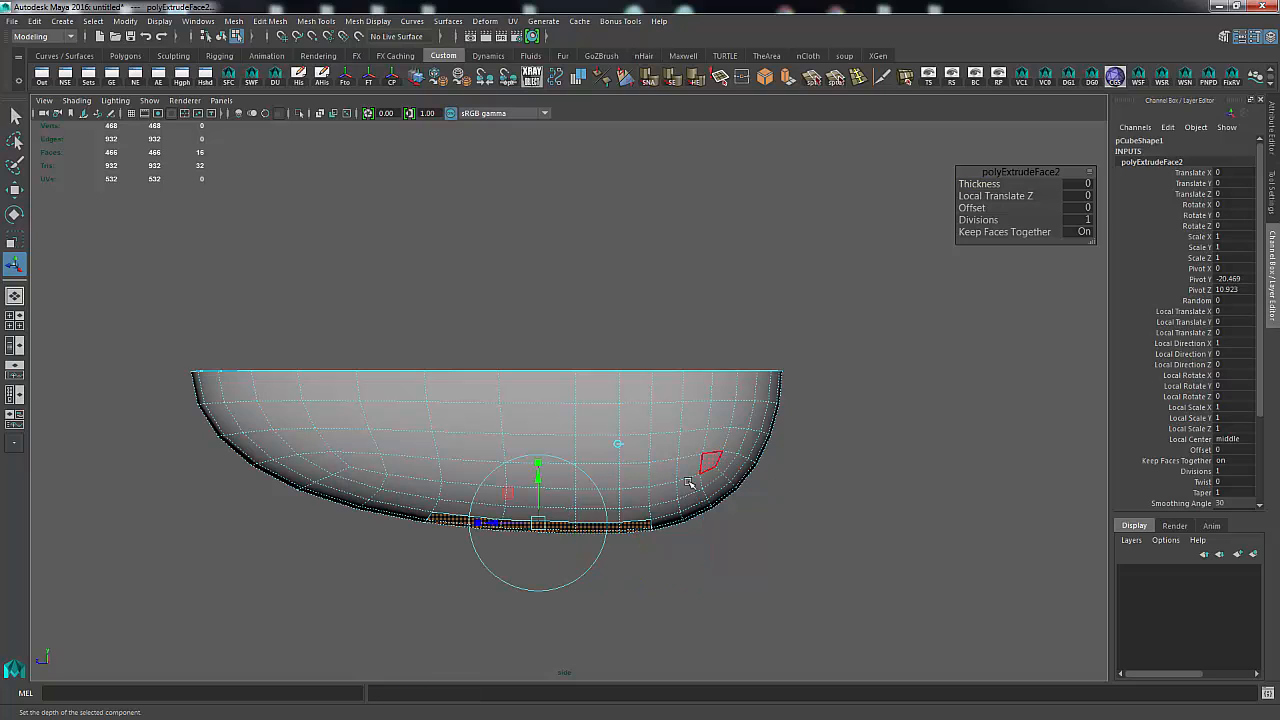
pyautogui.moveTo(537, 472); pyautogui.dragTo(535, 570)
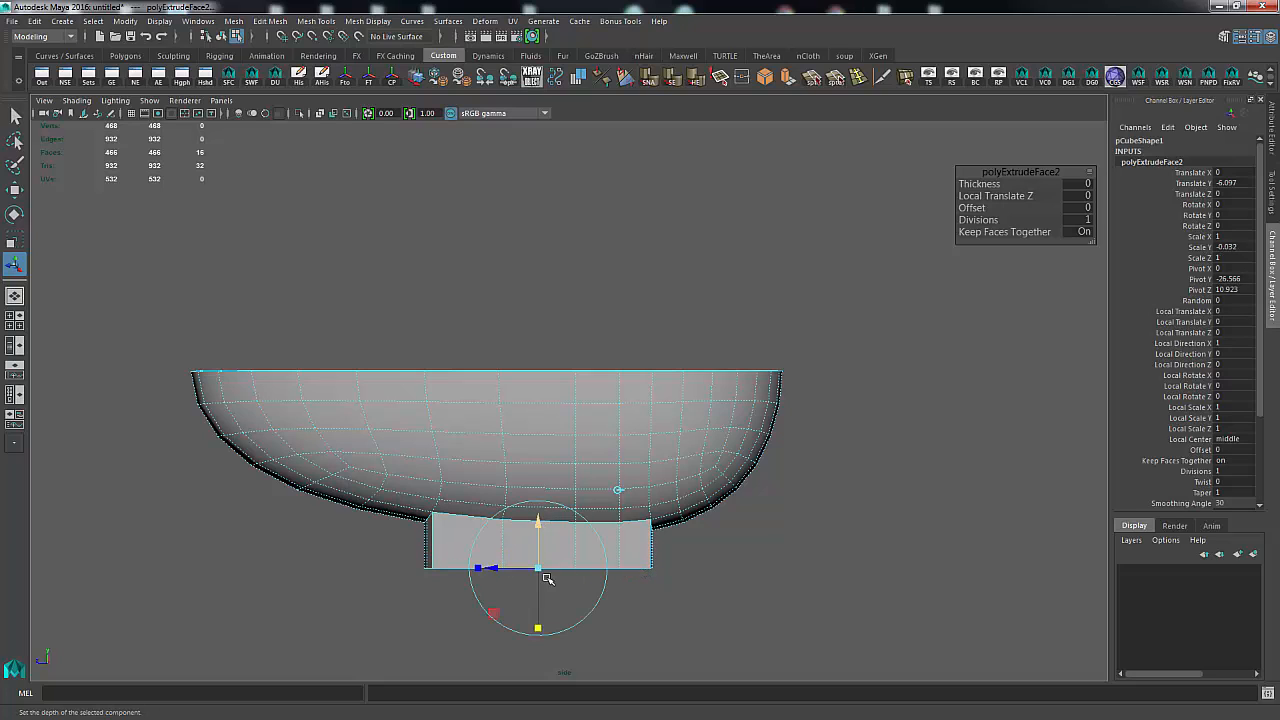
pyautogui.moveTo(538, 630)
pyautogui.mouseDown()
pyautogui.moveTo(537, 571)
pyautogui.moveTo(537, 623)
pyautogui.moveTo(537, 609)
pyautogui.mouseUp()
# Step: Select the end faces on the base's left side and scale them flat lengthwise so that end is straight
pyautogui.moveTo(395, 541); pyautogui.dragTo(458, 558)
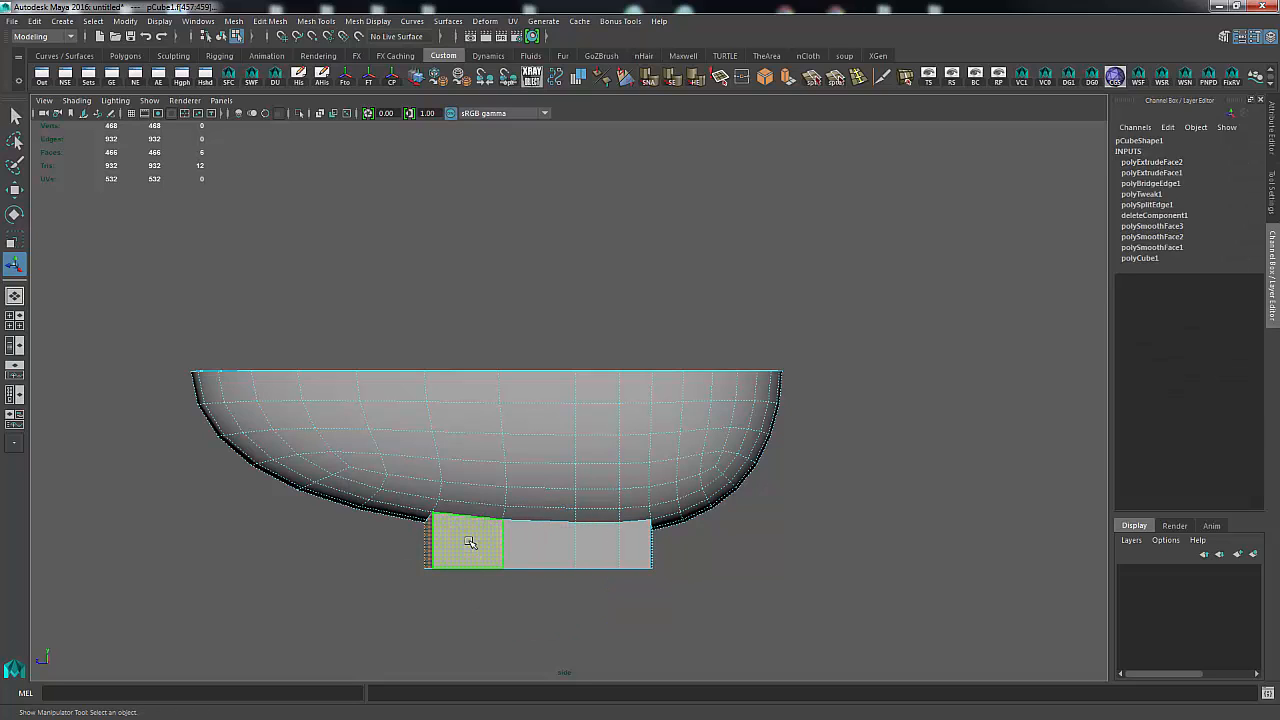
pyautogui.keyDown('ctrl'); pyautogui.moveTo(471, 538); pyautogui.dragTo(482, 646); pyautogui.keyUp('ctrl')
pyautogui.press('r')
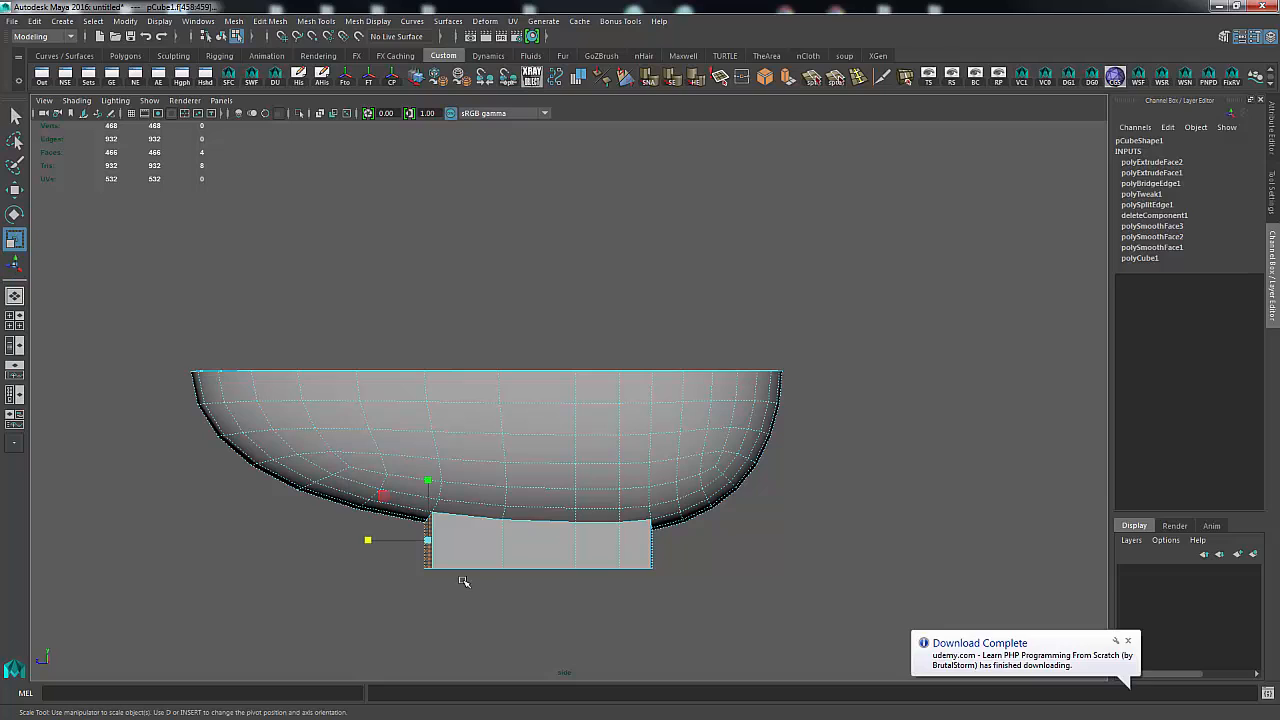
pyautogui.moveTo(369, 540); pyautogui.dragTo(411, 539)
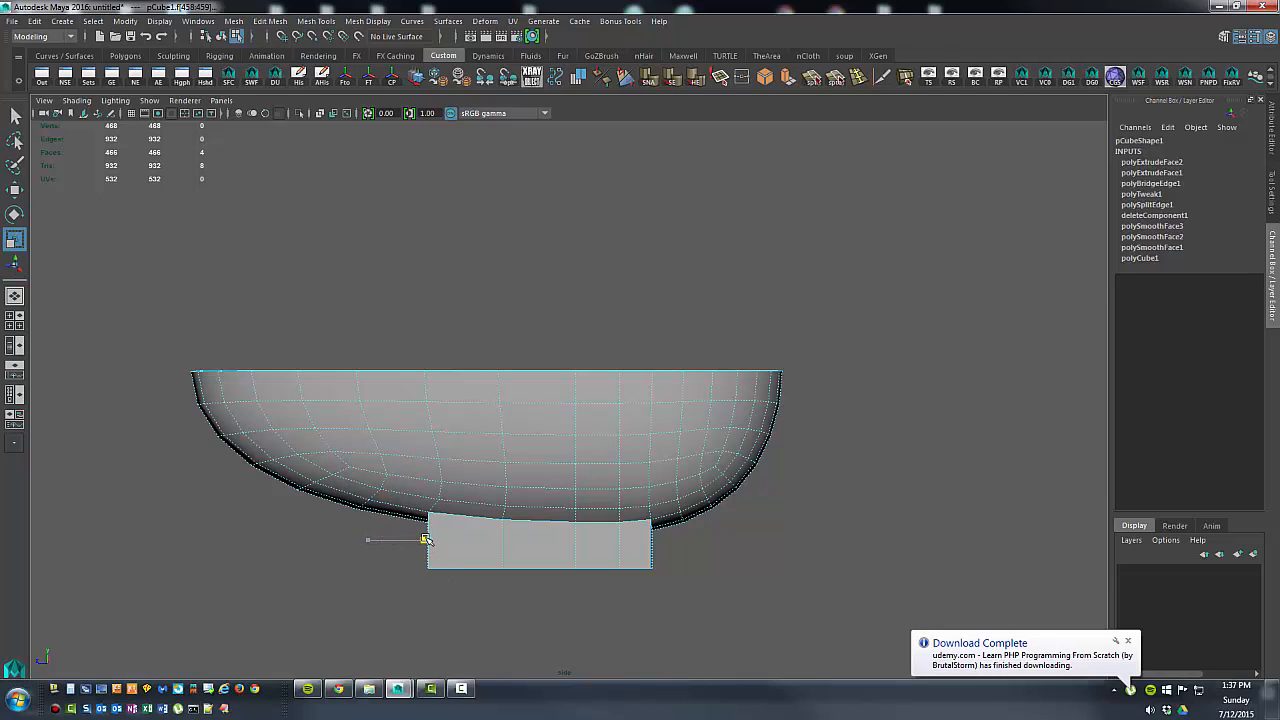
pyautogui.click(685, 555)
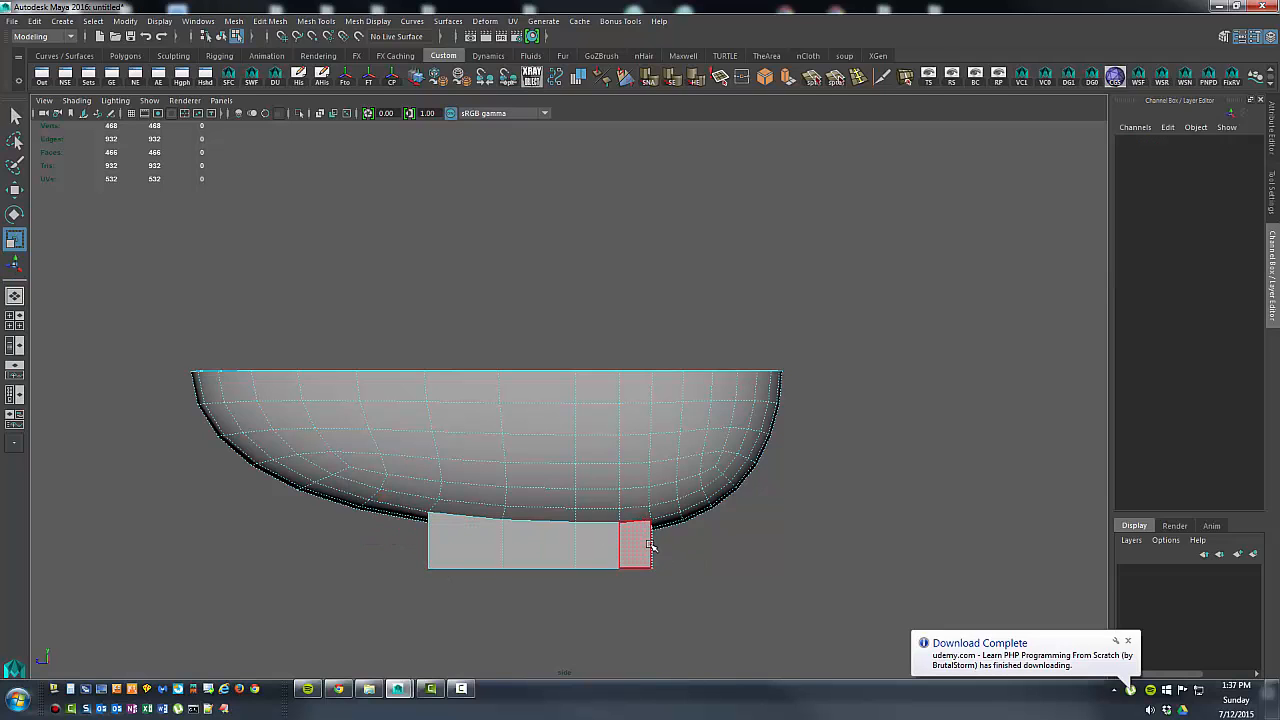
# Step: Flatten the base's right end faces lengthwise in the same way to make that end vertical
pyautogui.click(651, 543)
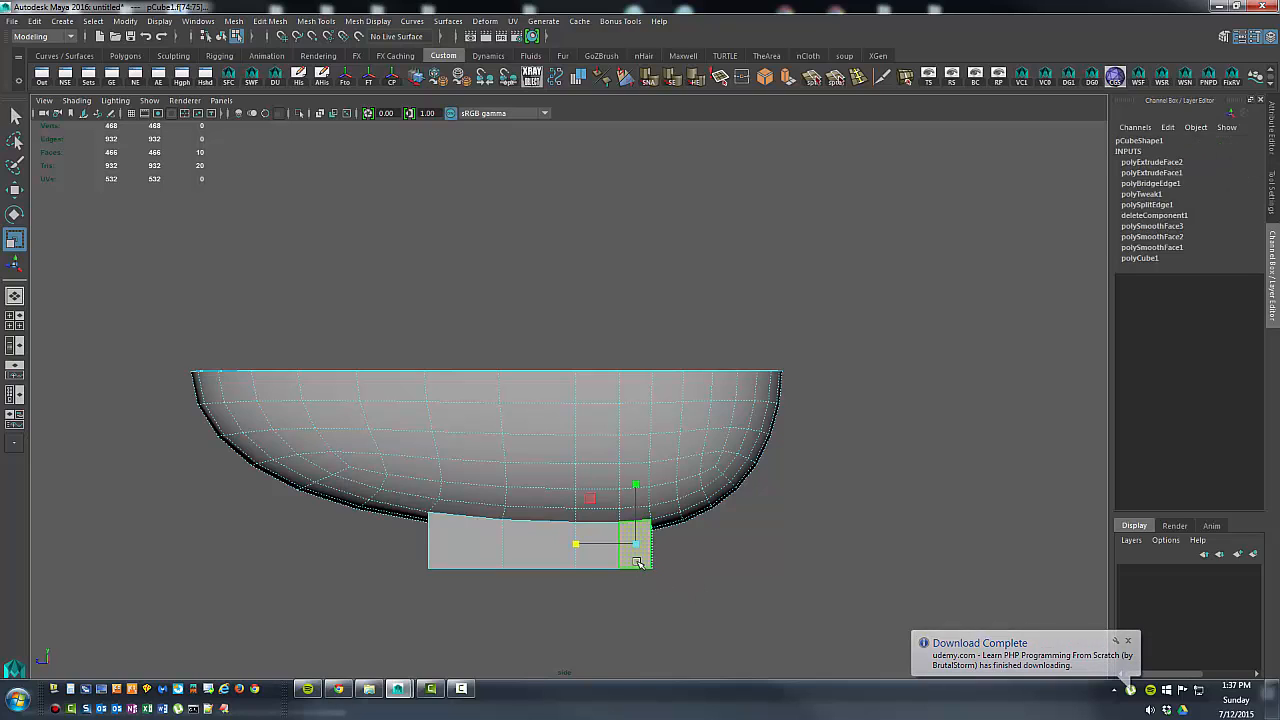
pyautogui.click(655, 623)
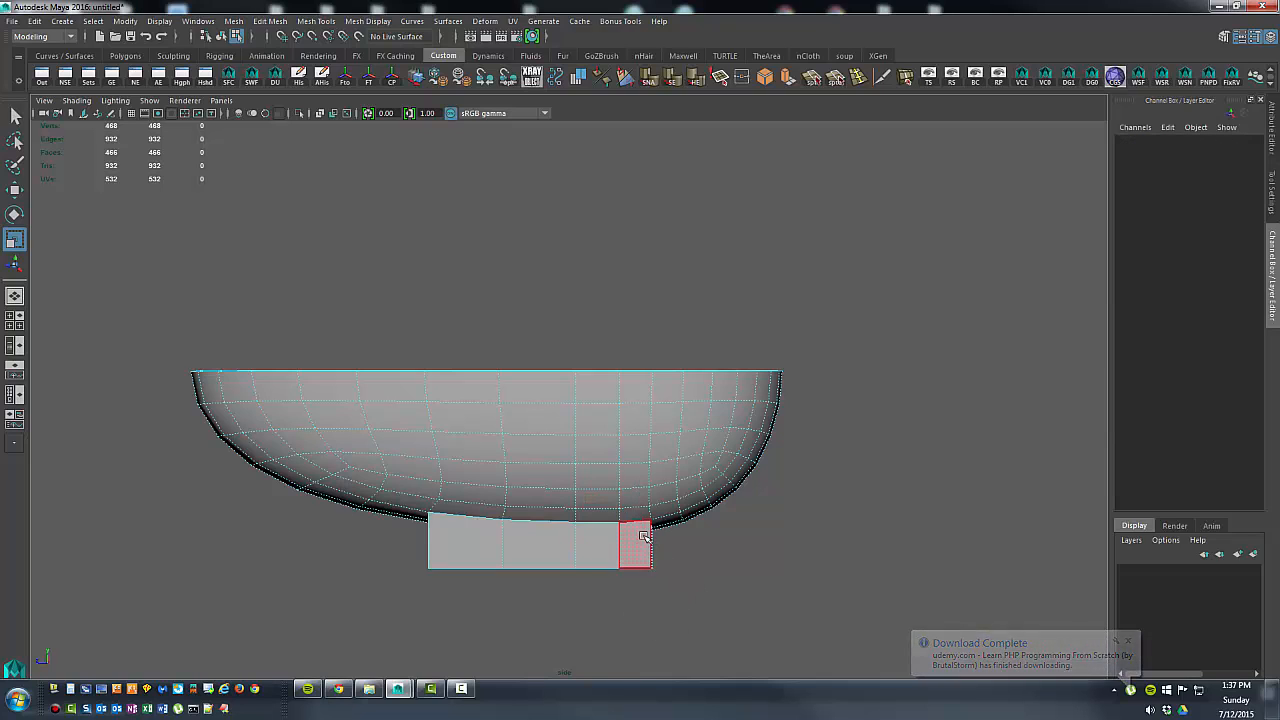
pyautogui.moveTo(674, 543); pyautogui.dragTo(639, 602)
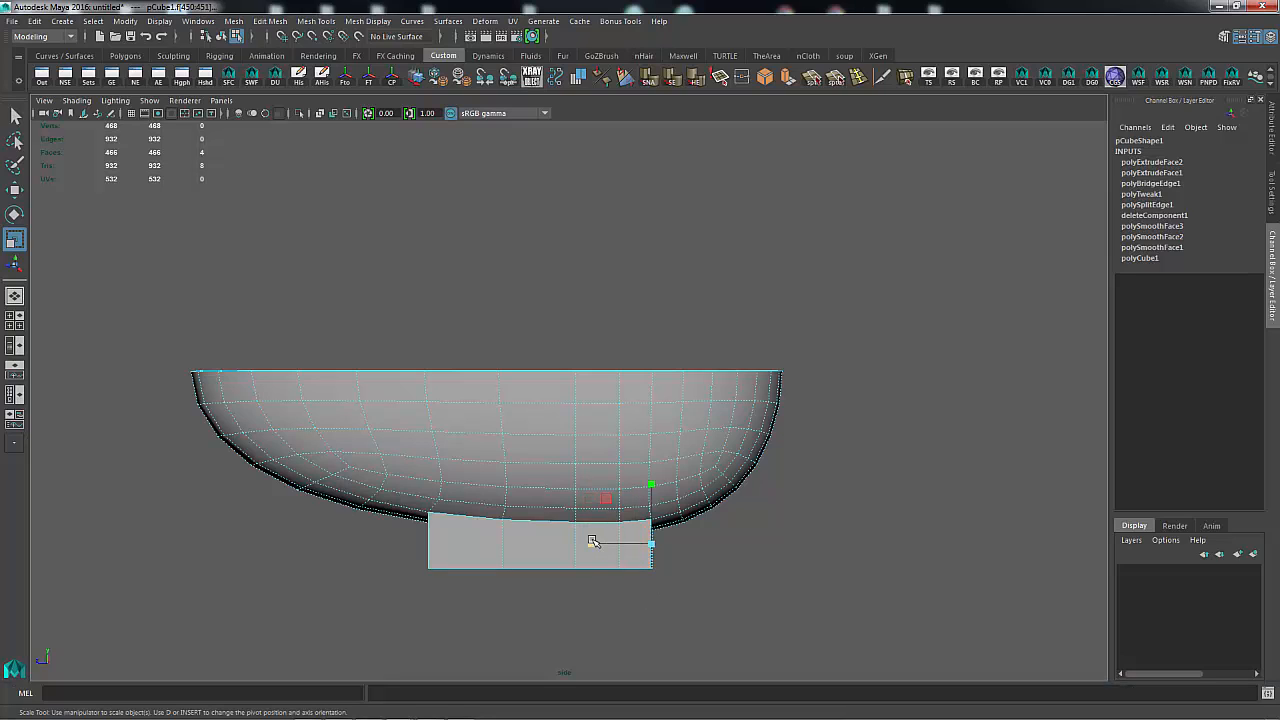
pyautogui.moveTo(592, 549); pyautogui.dragTo(645, 543)
pyautogui.click(744, 548)
# Step: Return to object mode in the perspective view and inspect the tub's base from below
pyautogui.press('space')
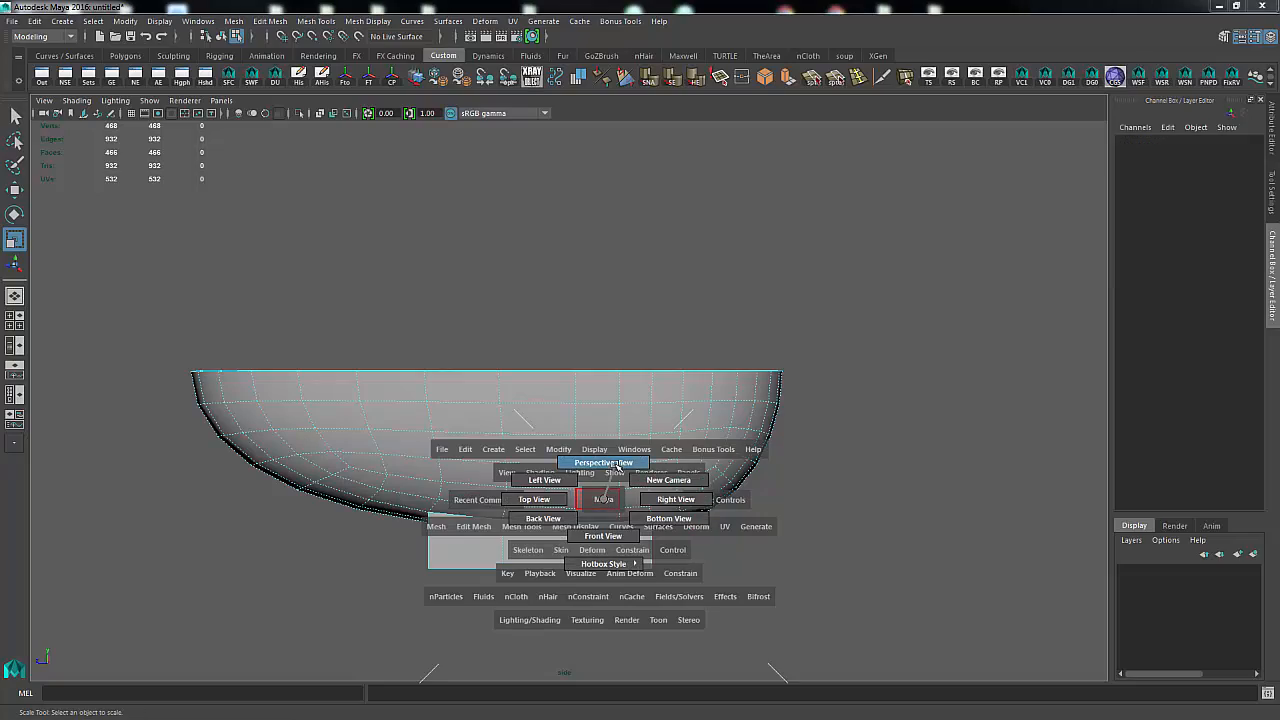
pyautogui.moveTo(594, 497); pyautogui.dragTo(617, 468)
pyautogui.keyDown('alt'); pyautogui.moveTo(709, 583); pyautogui.dragTo(737, 489); pyautogui.keyUp('alt')
pyautogui.moveTo(710, 338); pyautogui.dragTo(786, 329, button='right')
pyautogui.moveTo(705, 335); pyautogui.dragTo(766, 312, button='right')
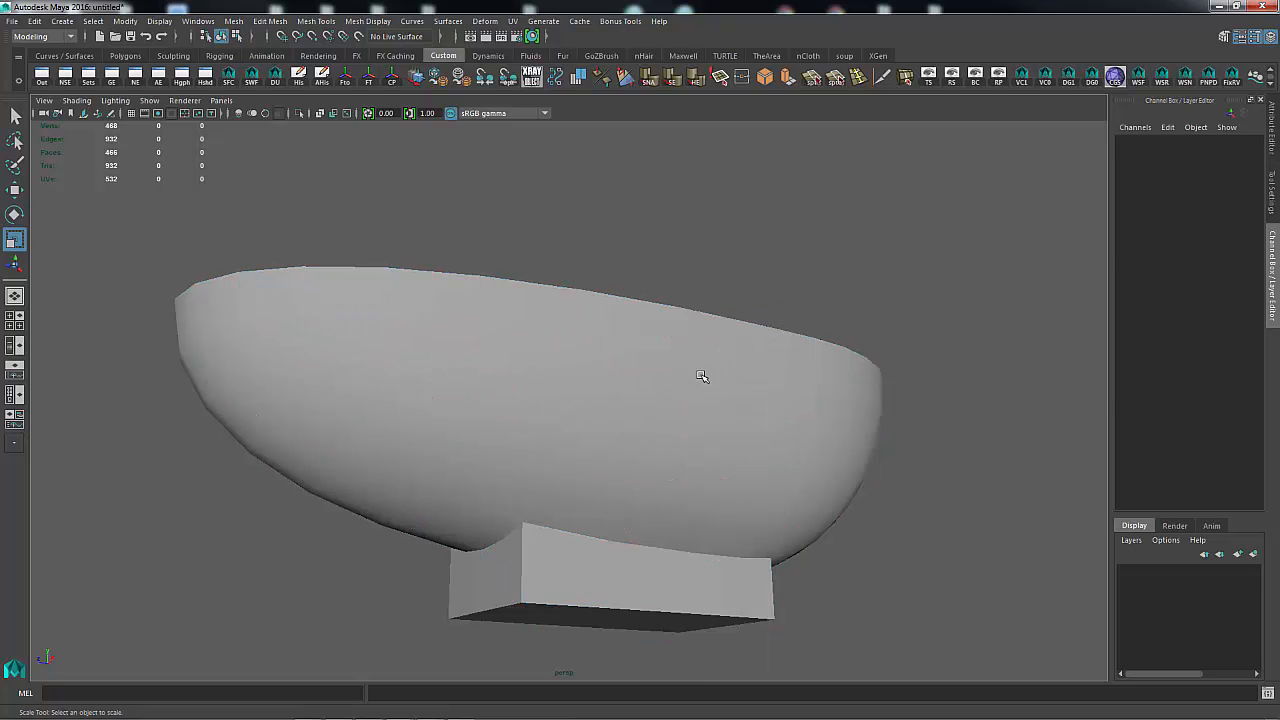
# Step: Preview the tub smoothed, examine how the base blends into the body, and return to the unsmoothed display
pyautogui.click(700, 371)
pyautogui.keyDown('alt'); pyautogui.moveTo(991, 432); pyautogui.dragTo(729, 437); pyautogui.keyUp('alt')
pyautogui.click(815, 440)
pyautogui.keyDown('alt'); pyautogui.moveTo(479, 443); pyautogui.dragTo(846, 423, button='right'); pyautogui.keyUp('alt')
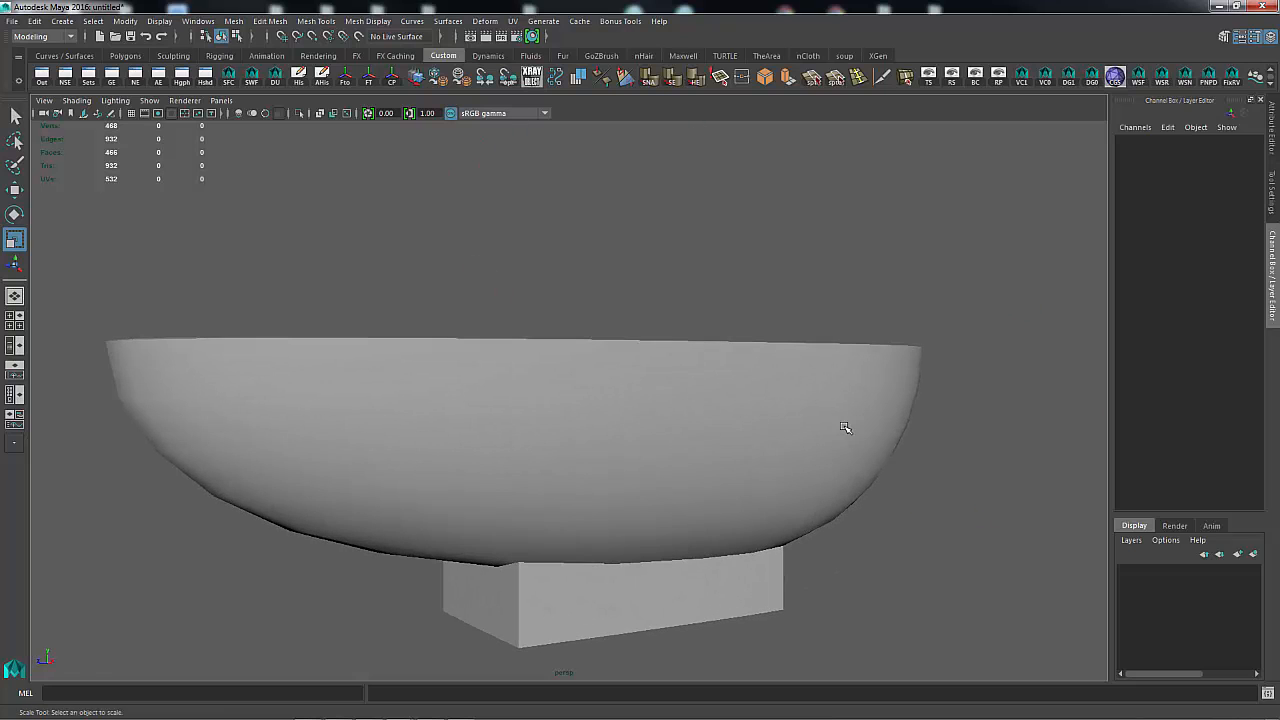
pyautogui.click(811, 443)
pyautogui.press('3')
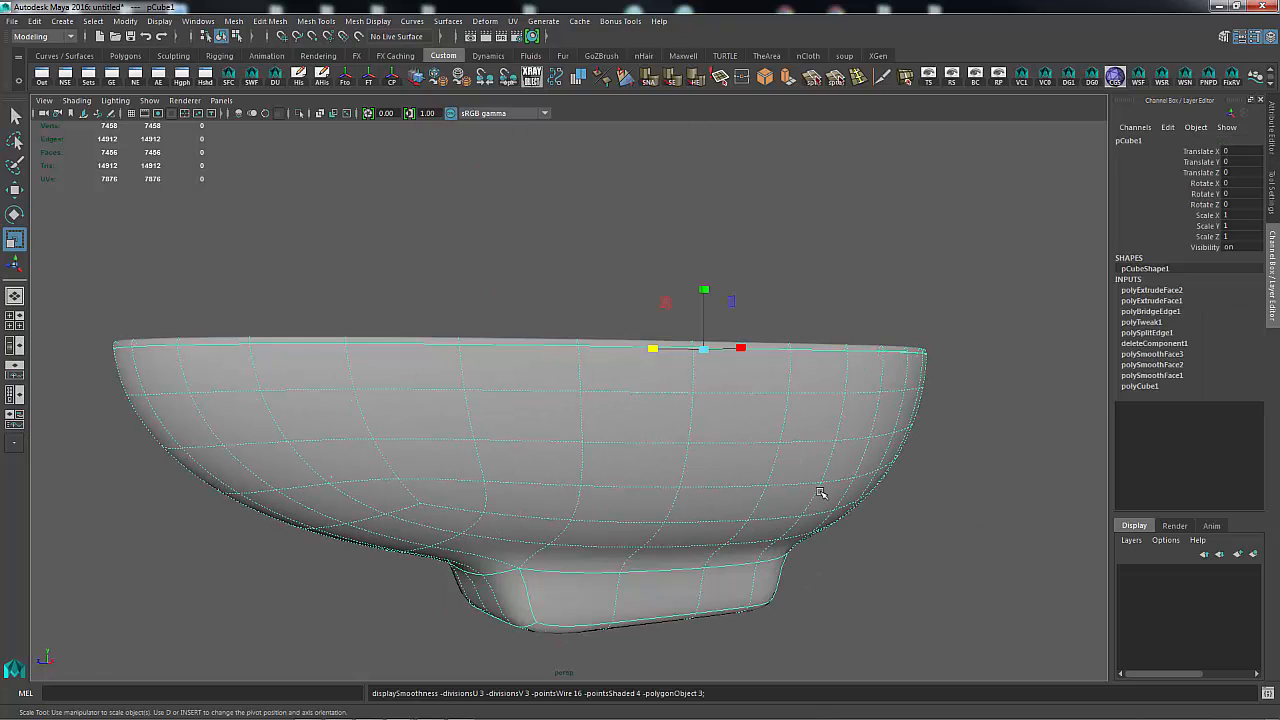
pyautogui.keyDown('alt'); pyautogui.moveTo(820, 489); pyautogui.dragTo(763, 535); pyautogui.keyUp('alt')
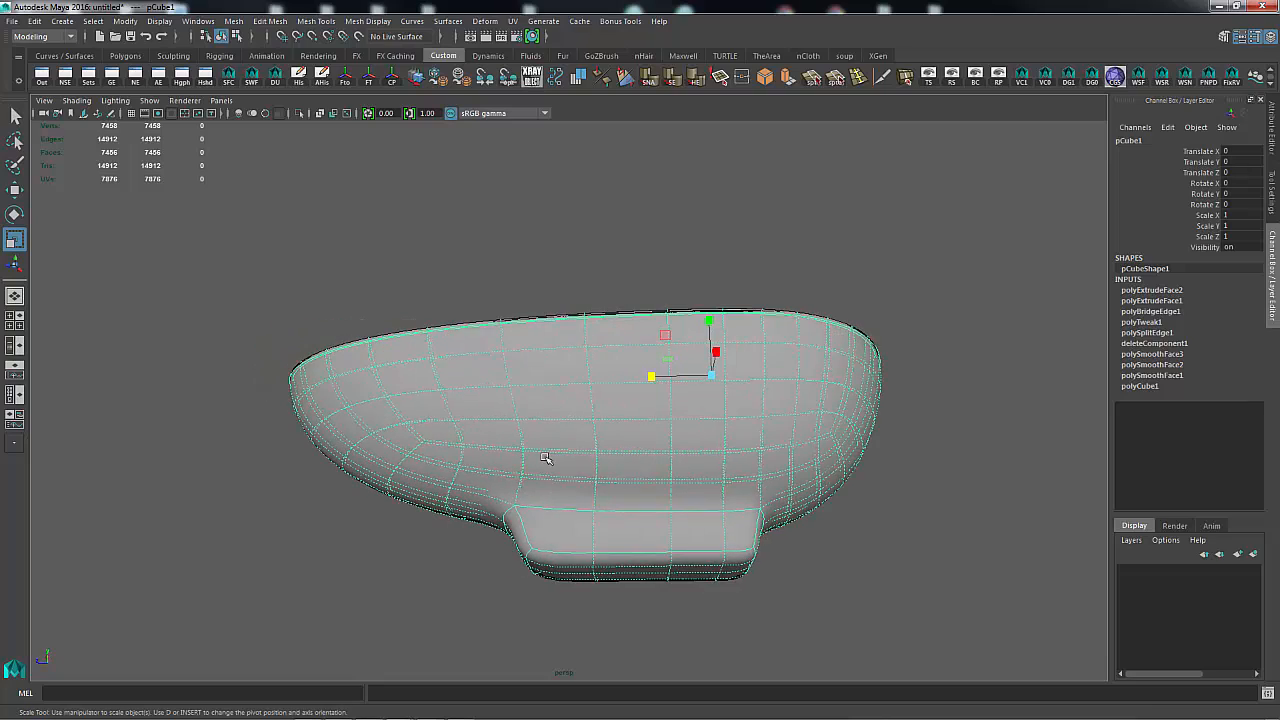
pyautogui.keyDown('alt'); pyautogui.moveTo(545, 458); pyautogui.dragTo(679, 448); pyautogui.keyUp('alt')
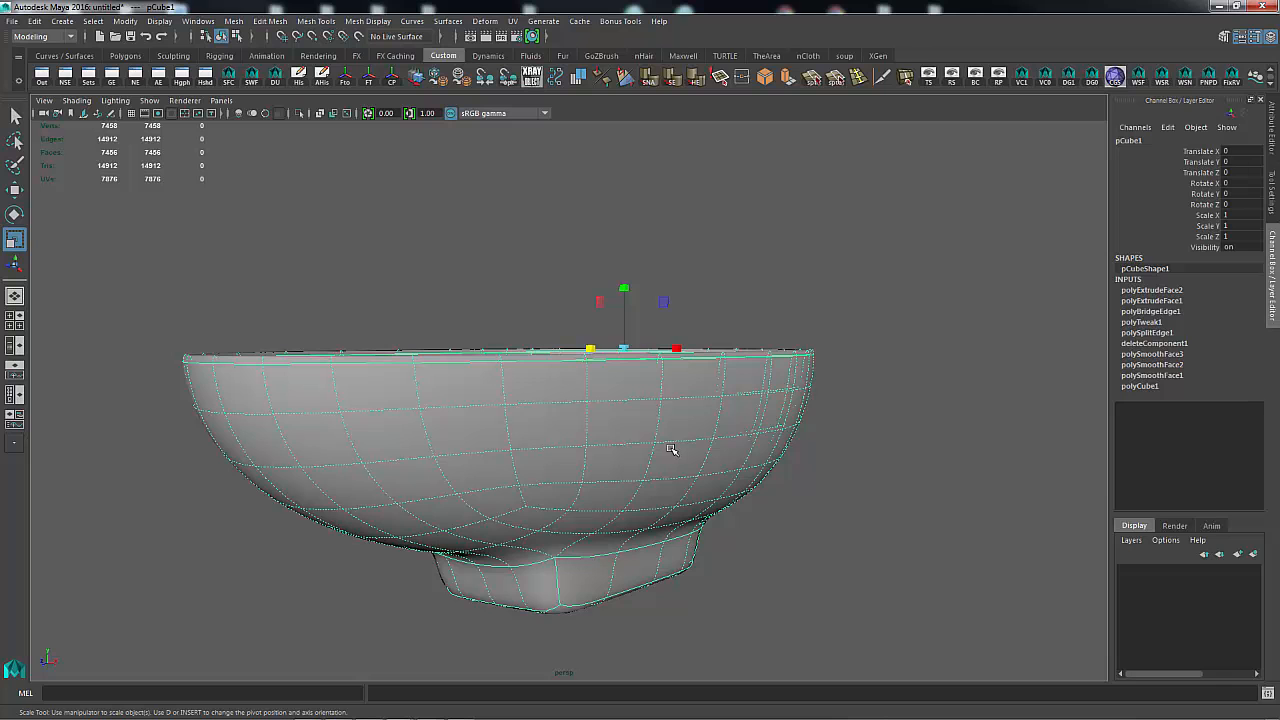
pyautogui.press('1')
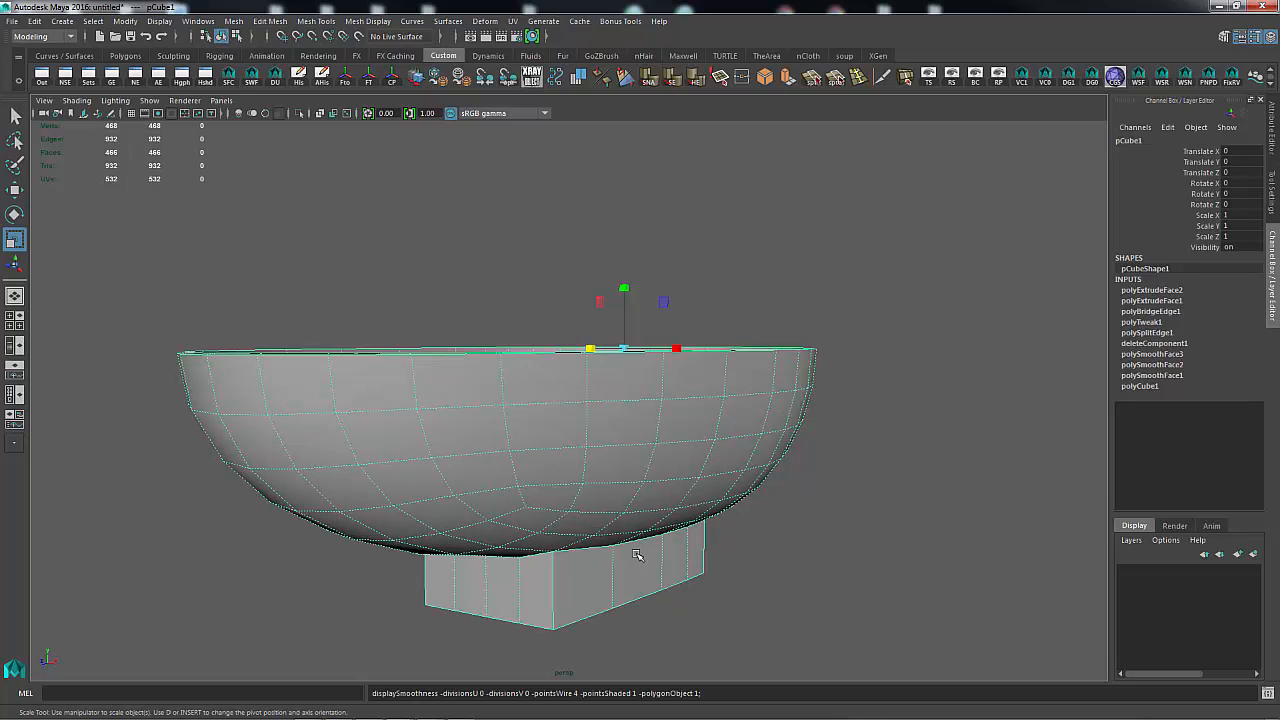
# Step: Insert two edge loops around the base, one just above its bottom edge and one just below where it meets the tub
pyautogui.keyDown('alt'); pyautogui.moveTo(671, 449); pyautogui.dragTo(518, 542); pyautogui.keyUp('alt')
pyautogui.keyDown('alt'); pyautogui.moveTo(632, 569); pyautogui.dragTo(532, 531); pyautogui.keyUp('alt')
pyautogui.keyDown('alt'); pyautogui.moveTo(682, 569); pyautogui.dragTo(547, 558); pyautogui.keyUp('alt')
pyautogui.keyDown('alt'); pyautogui.moveTo(547, 558); pyautogui.dragTo(645, 551, button='right'); pyautogui.keyUp('alt')
pyautogui.keyDown('alt'); pyautogui.moveTo(645, 551); pyautogui.dragTo(663, 438); pyautogui.keyUp('alt')
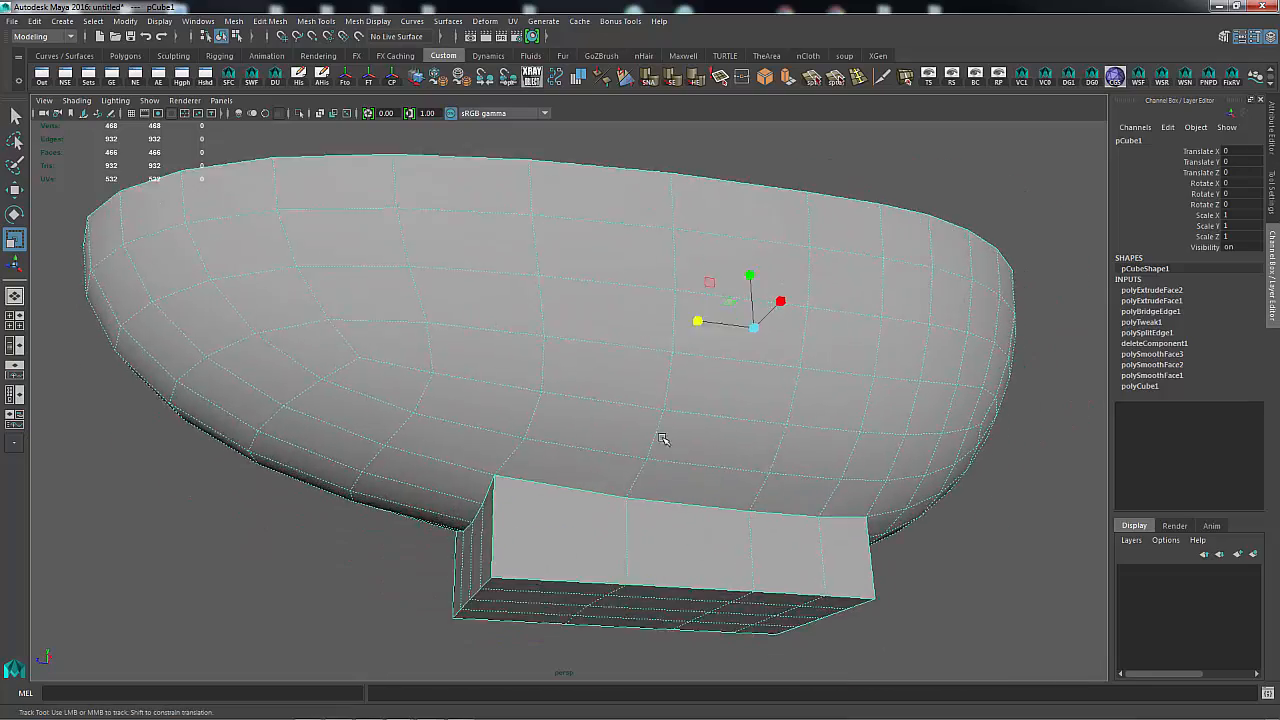
pyautogui.keyDown('alt'); pyautogui.moveTo(663, 438); pyautogui.dragTo(620, 312, button='middle'); pyautogui.keyUp('alt')
pyautogui.keyDown('alt'); pyautogui.moveTo(560, 400); pyautogui.dragTo(633, 457, button='right'); pyautogui.keyUp('alt')
pyautogui.keyDown('alt'); pyautogui.moveTo(633, 457); pyautogui.dragTo(669, 466); pyautogui.keyUp('alt')
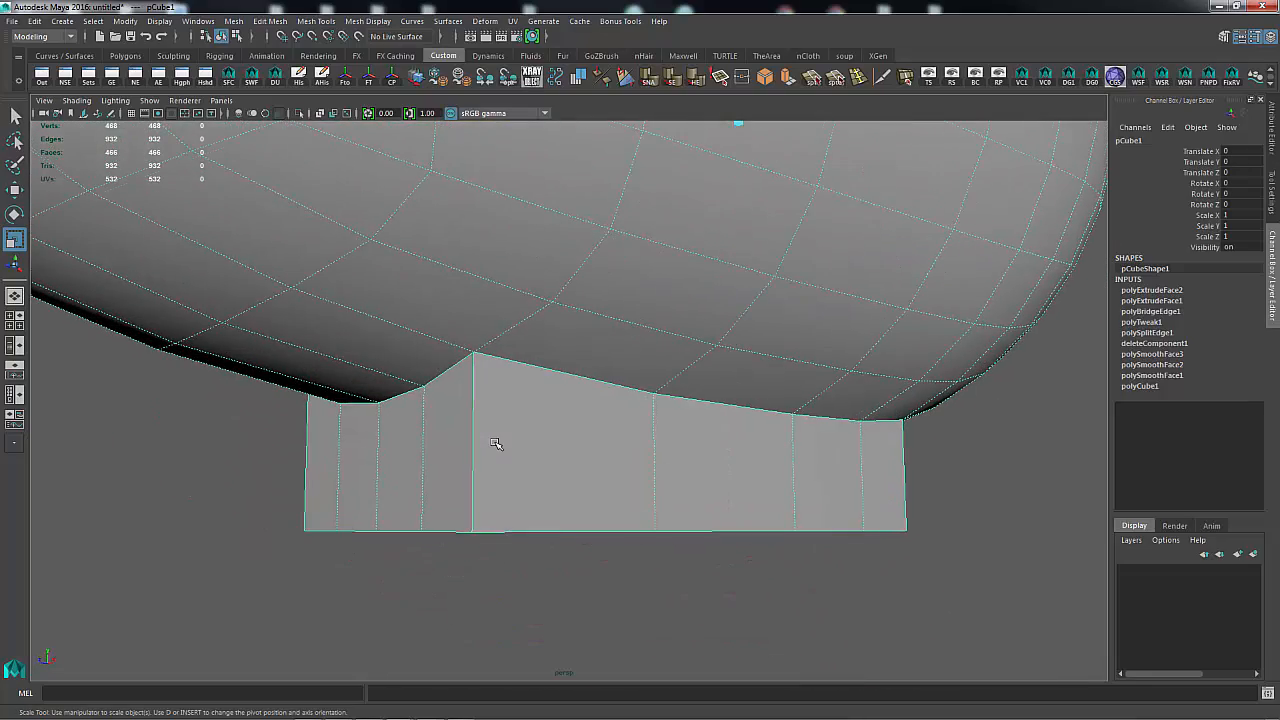
pyautogui.click(858, 77)
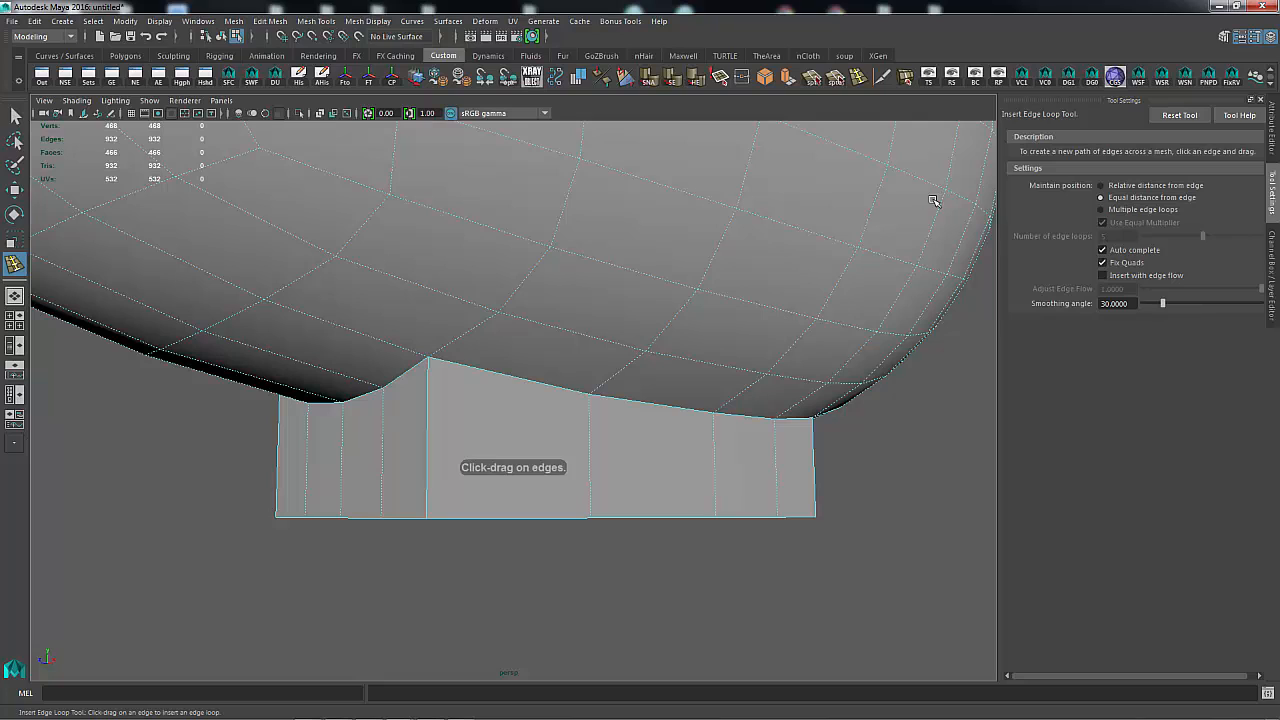
pyautogui.click(427, 507)
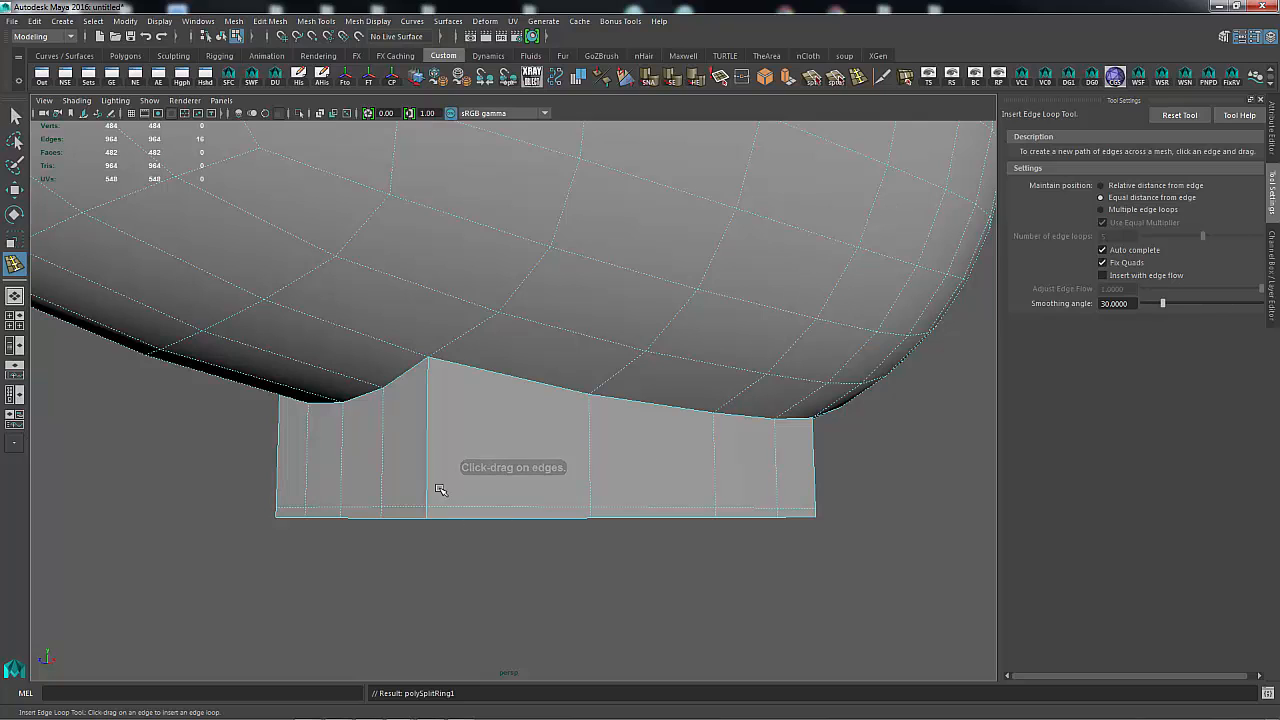
pyautogui.click(428, 371)
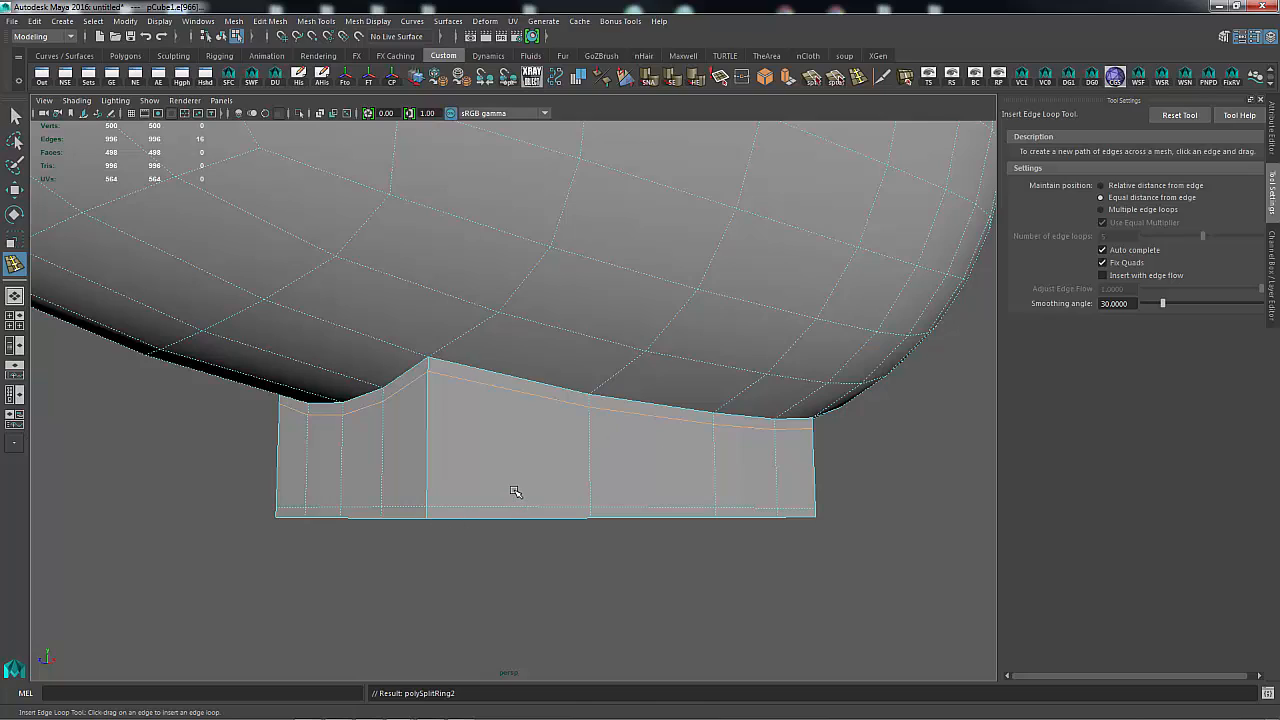
# Step: Preview the mesh smoothed to examine the base's rounded corners from below, and return to object mode
pyautogui.press('3')
pyautogui.keyDown('alt'); pyautogui.moveTo(517, 598); pyautogui.dragTo(555, 353); pyautogui.keyUp('alt')
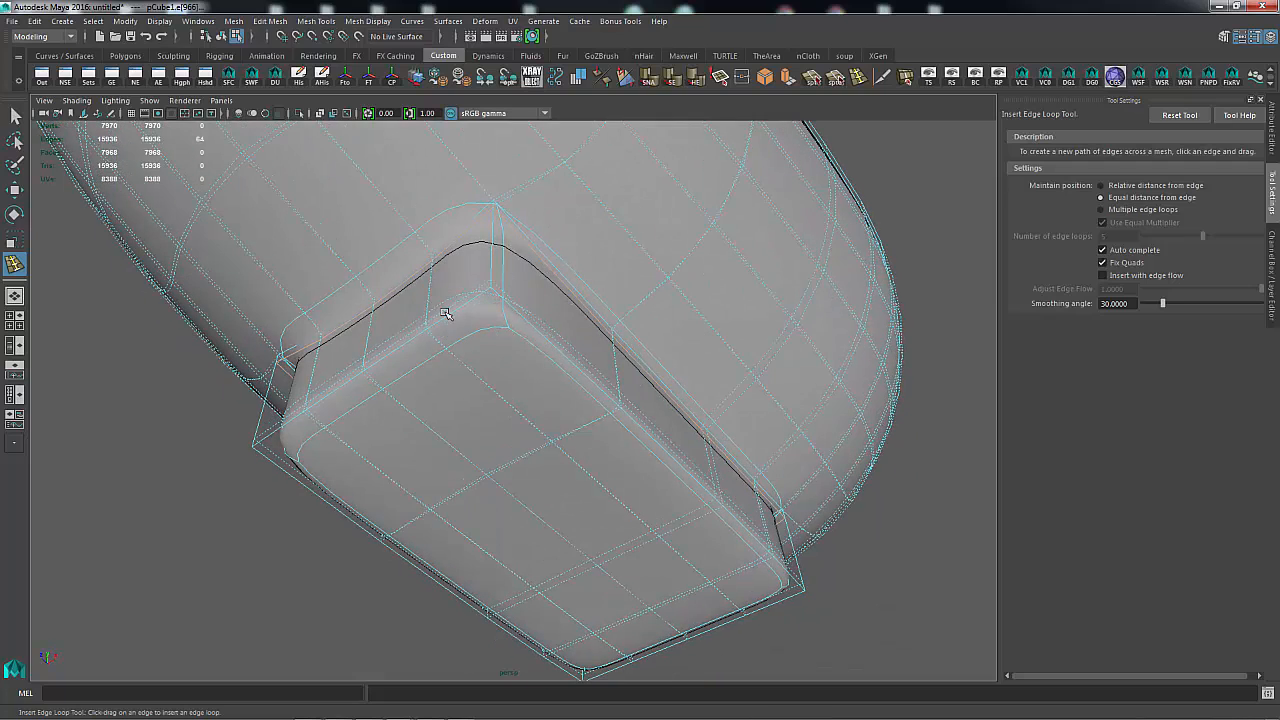
pyautogui.keyDown('alt'); pyautogui.moveTo(463, 355); pyautogui.dragTo(451, 331); pyautogui.keyUp('alt')
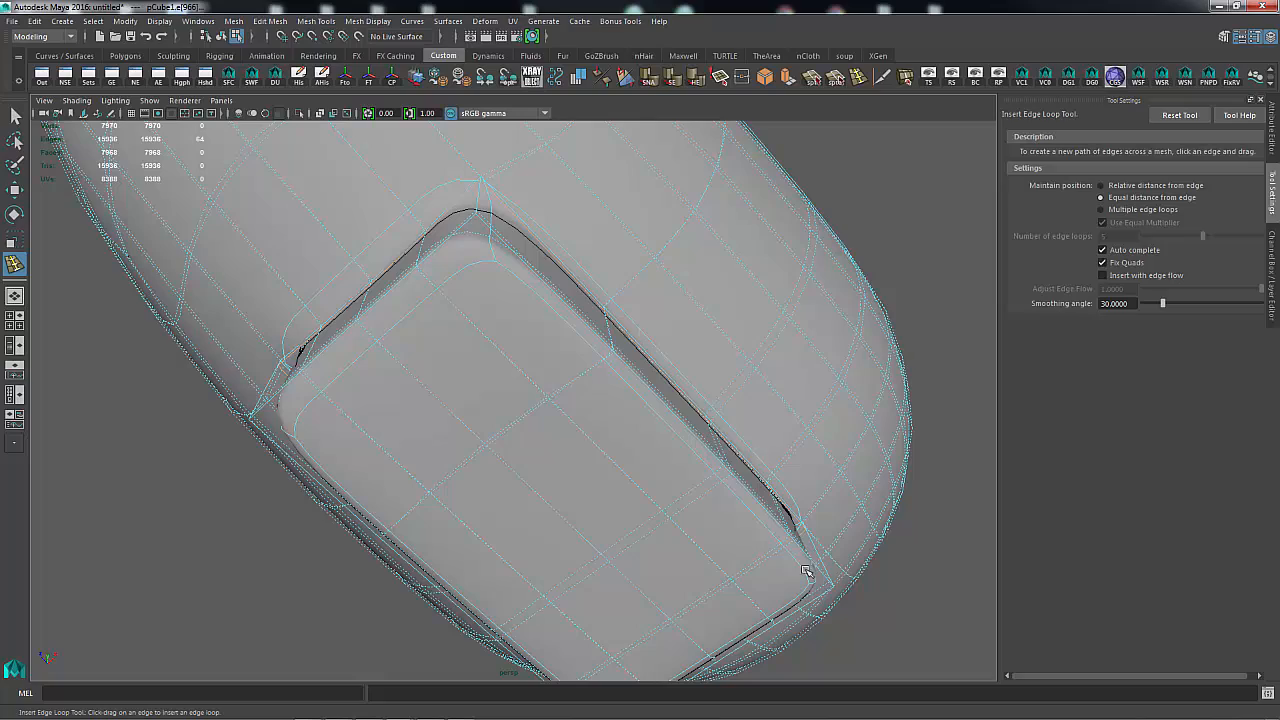
pyautogui.keyDown('alt'); pyautogui.moveTo(677, 425); pyautogui.dragTo(706, 486); pyautogui.keyUp('alt')
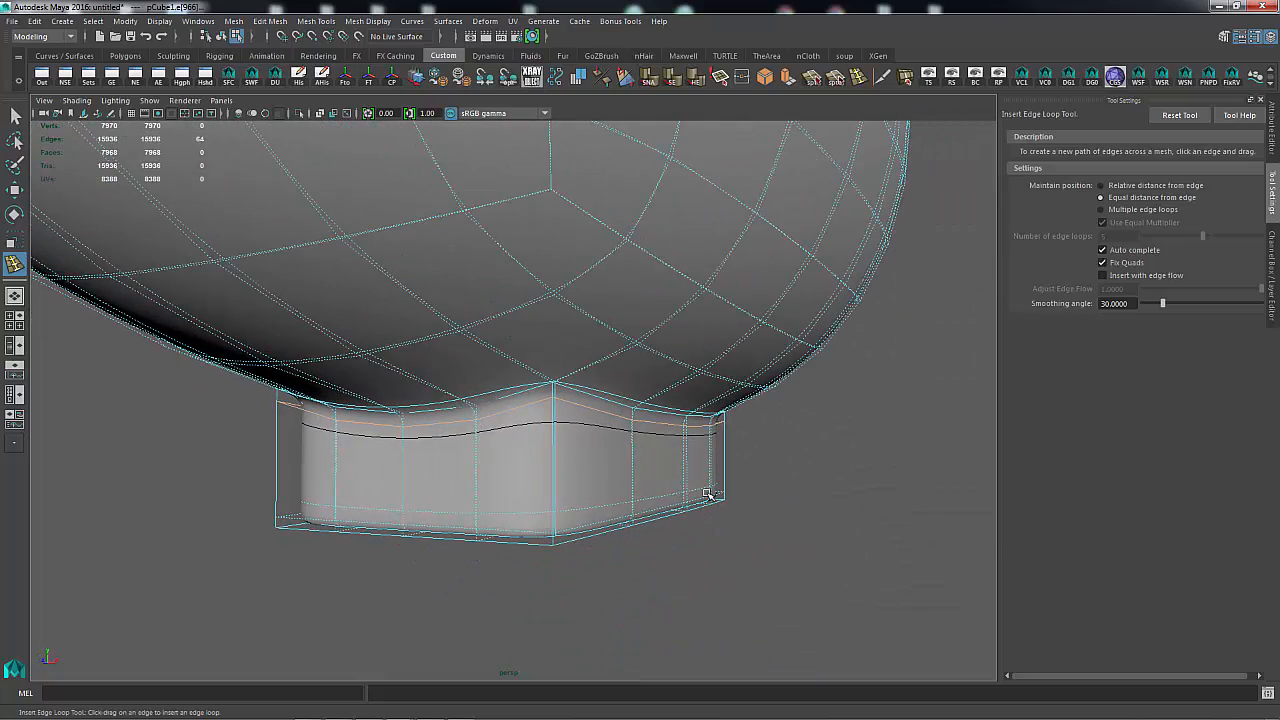
pyautogui.press('q')
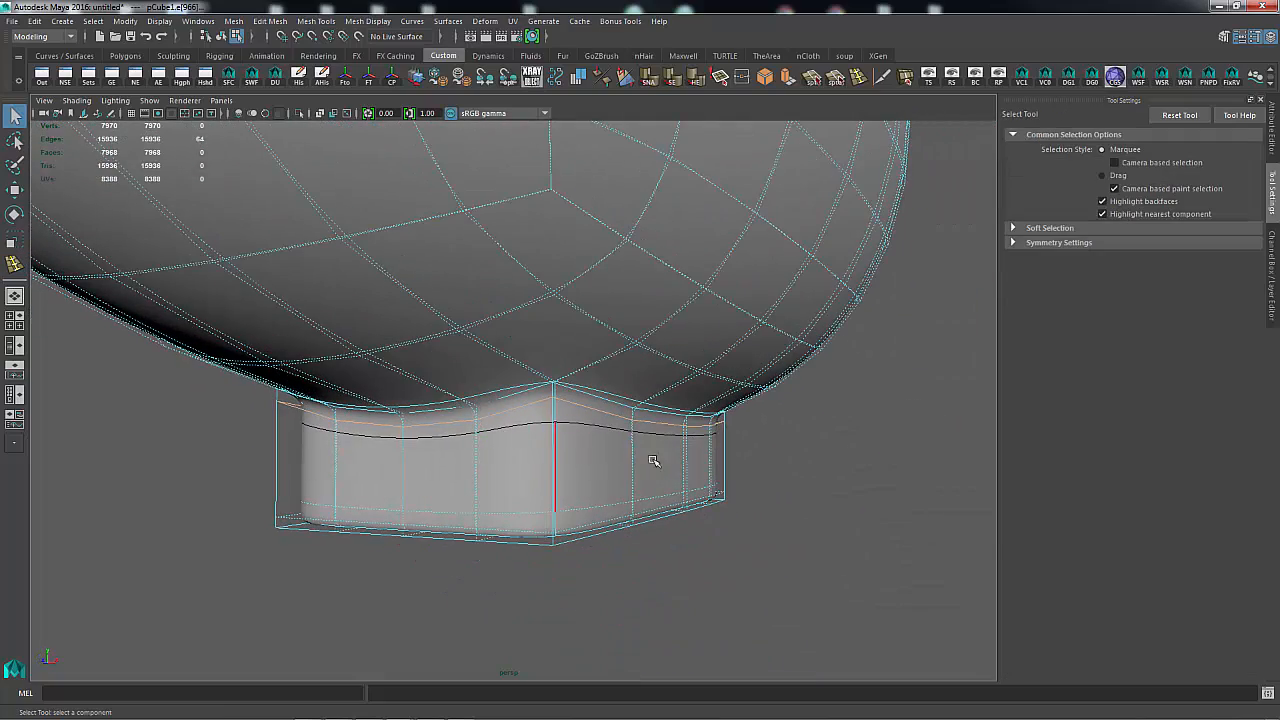
pyautogui.keyDown('alt'); pyautogui.moveTo(652, 459); pyautogui.dragTo(500, 465, button='right'); pyautogui.keyUp('alt')
pyautogui.keyDown('alt'); pyautogui.moveTo(505, 420); pyautogui.dragTo(568, 440); pyautogui.keyUp('alt')
pyautogui.rightClick(558, 338)
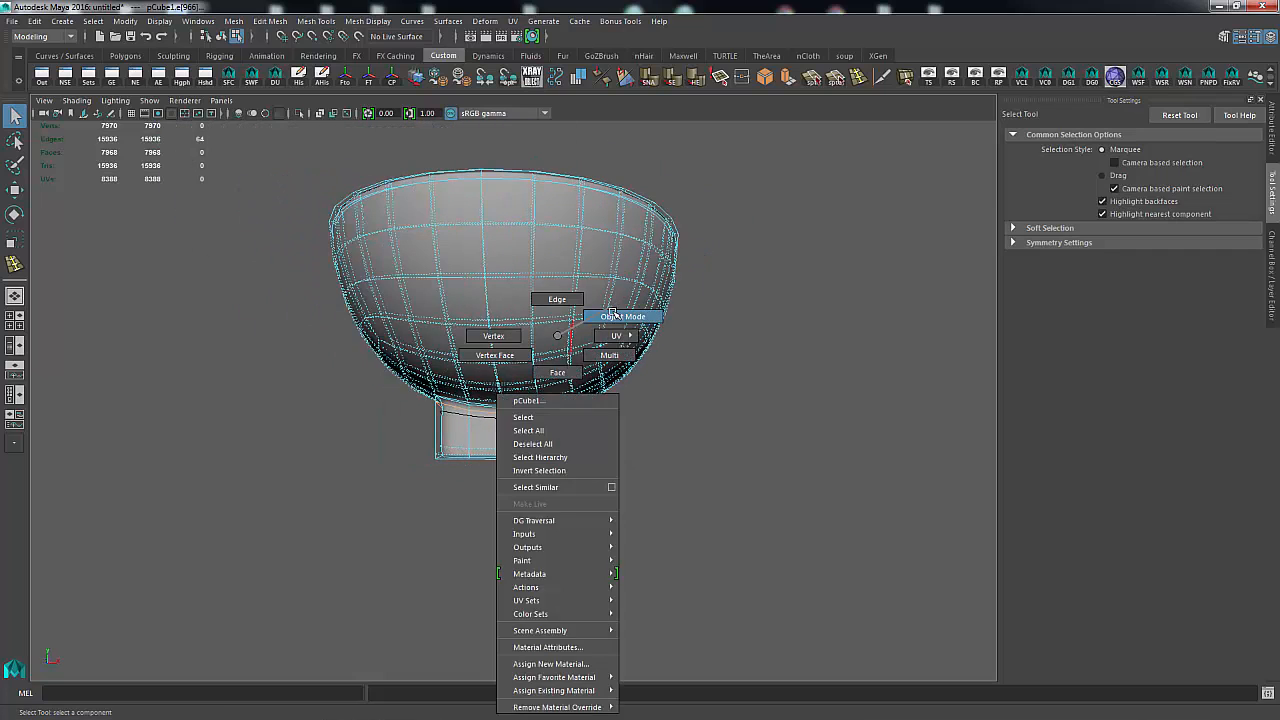
pyautogui.click(614, 316)
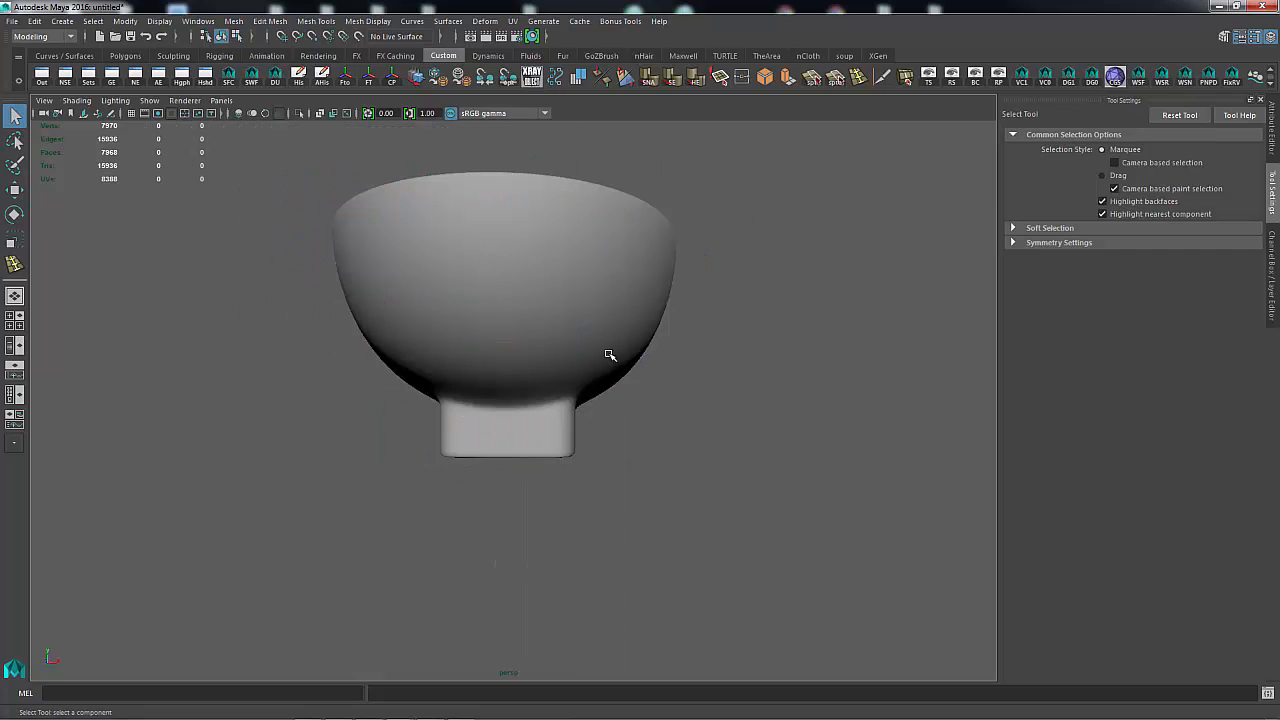
# Step: Select all faces on one side of the tub's lengthwise centerline in an end-on view and delete them
pyautogui.click(543, 341)
pyautogui.moveTo(536, 338); pyautogui.dragTo(538, 376, button='right')
pyautogui.keyDown('alt'); pyautogui.moveTo(723, 384); pyautogui.dragTo(727, 388); pyautogui.keyUp('alt')
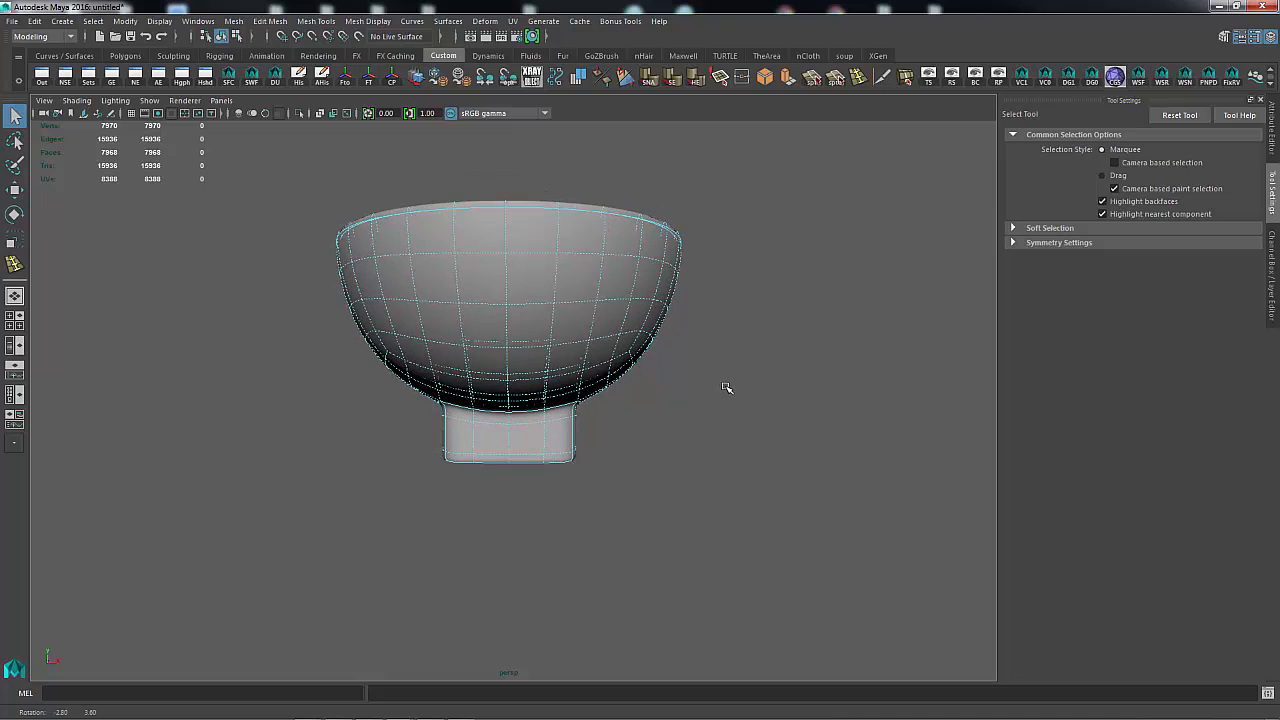
pyautogui.moveTo(270, 133); pyautogui.dragTo(490, 512)
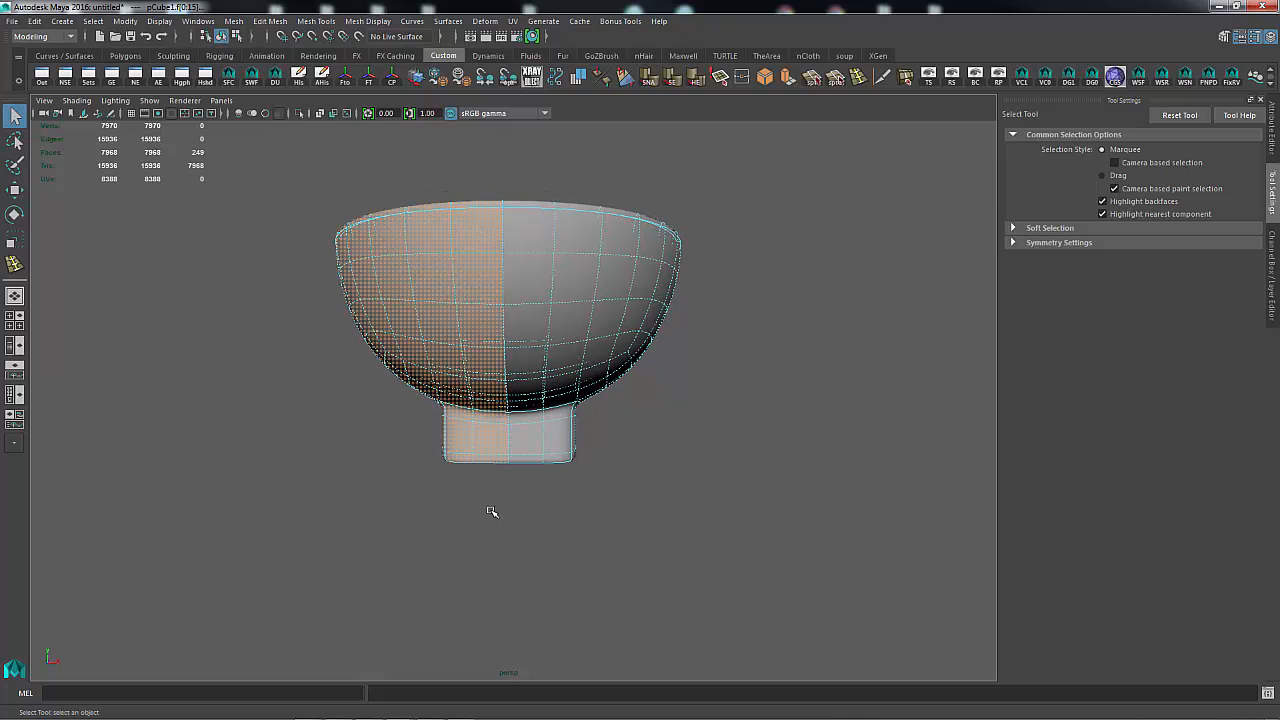
pyautogui.press('Delete')
# Step: Examine the remaining half's smoothed base from the side and below, and return to the unsmoothed display
pyautogui.keyDown('alt'); pyautogui.moveTo(759, 484); pyautogui.dragTo(651, 443); pyautogui.keyUp('alt')
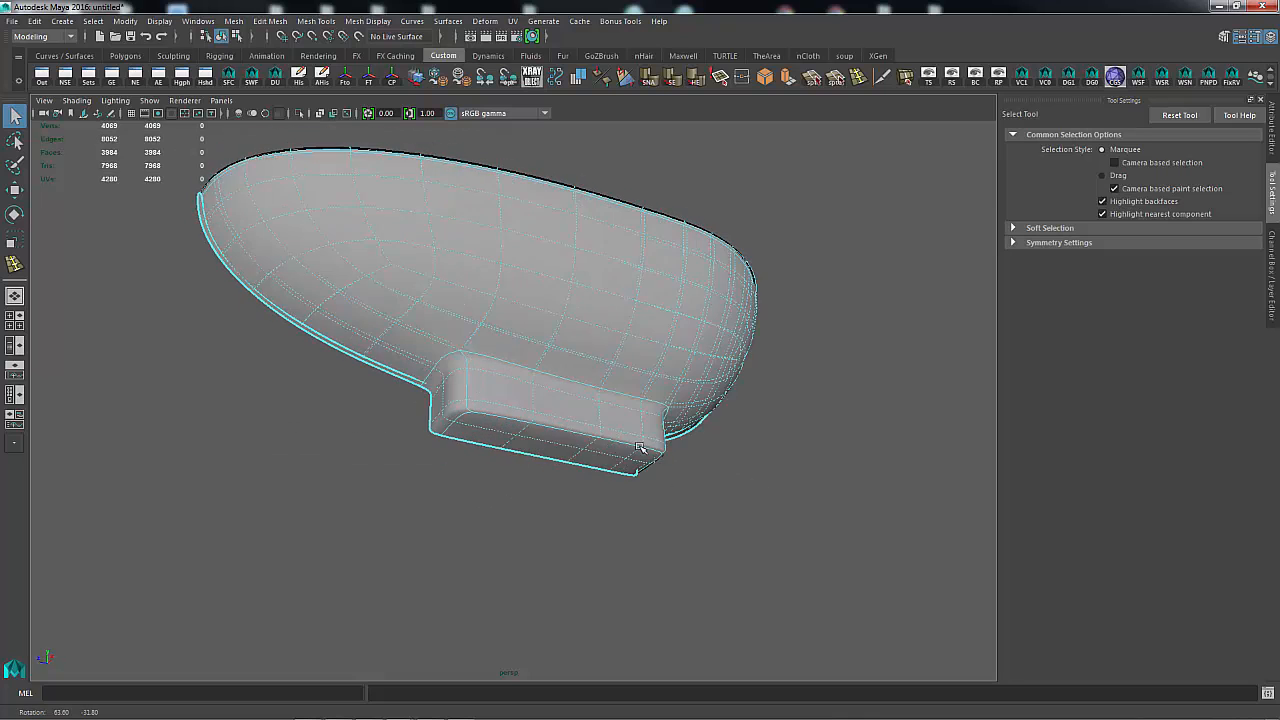
pyautogui.keyDown('alt'); pyautogui.moveTo(651, 443); pyautogui.dragTo(826, 444, button='right'); pyautogui.keyUp('alt')
pyautogui.keyDown('alt'); pyautogui.moveTo(826, 444); pyautogui.dragTo(710, 418); pyautogui.keyUp('alt')
pyautogui.keyDown('ctrl'); pyautogui.keyDown('alt'); pyautogui.moveTo(549, 418); pyautogui.dragTo(684, 462); pyautogui.keyUp('alt'); pyautogui.keyUp('ctrl')
pyautogui.keyDown('alt'); pyautogui.moveTo(394, 417); pyautogui.dragTo(696, 526, button='right'); pyautogui.keyUp('alt')
pyautogui.keyDown('alt'); pyautogui.moveTo(696, 526); pyautogui.dragTo(763, 559, button='middle'); pyautogui.keyUp('alt')
pyautogui.keyDown('alt'); pyautogui.moveTo(506, 526); pyautogui.dragTo(706, 489, button='right'); pyautogui.keyUp('alt')
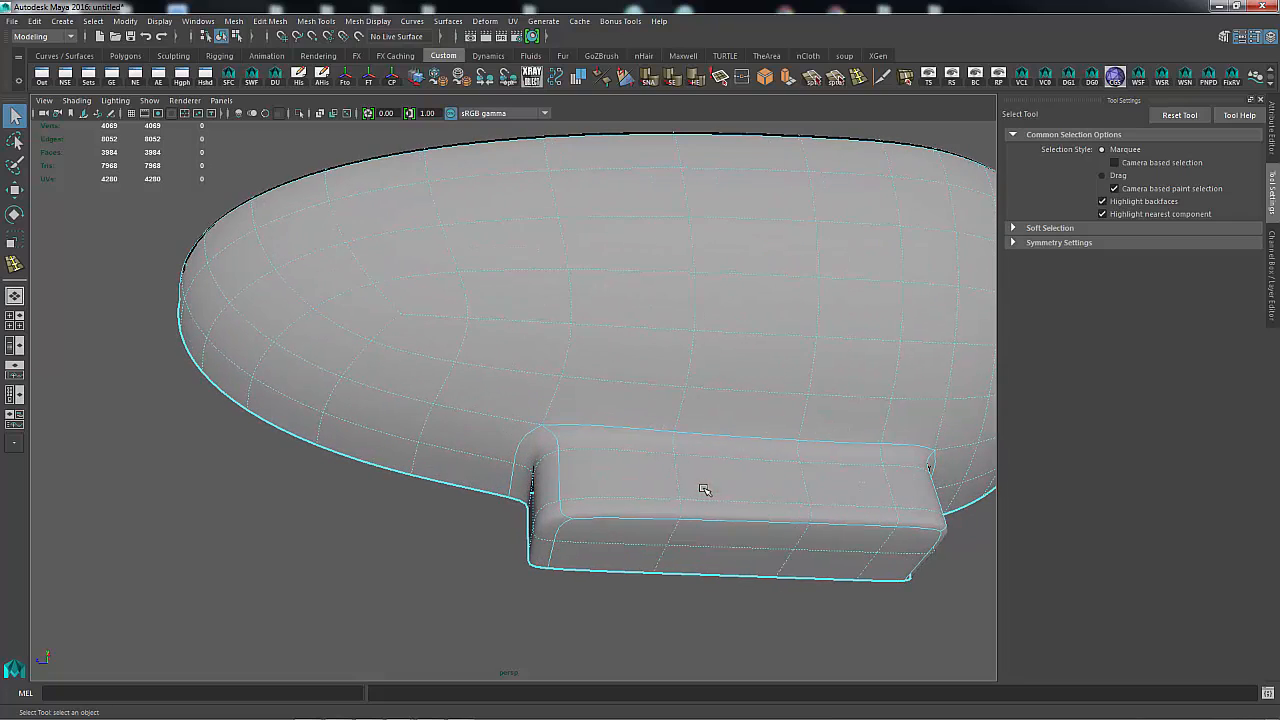
pyautogui.click(703, 488)
pyautogui.press('1')
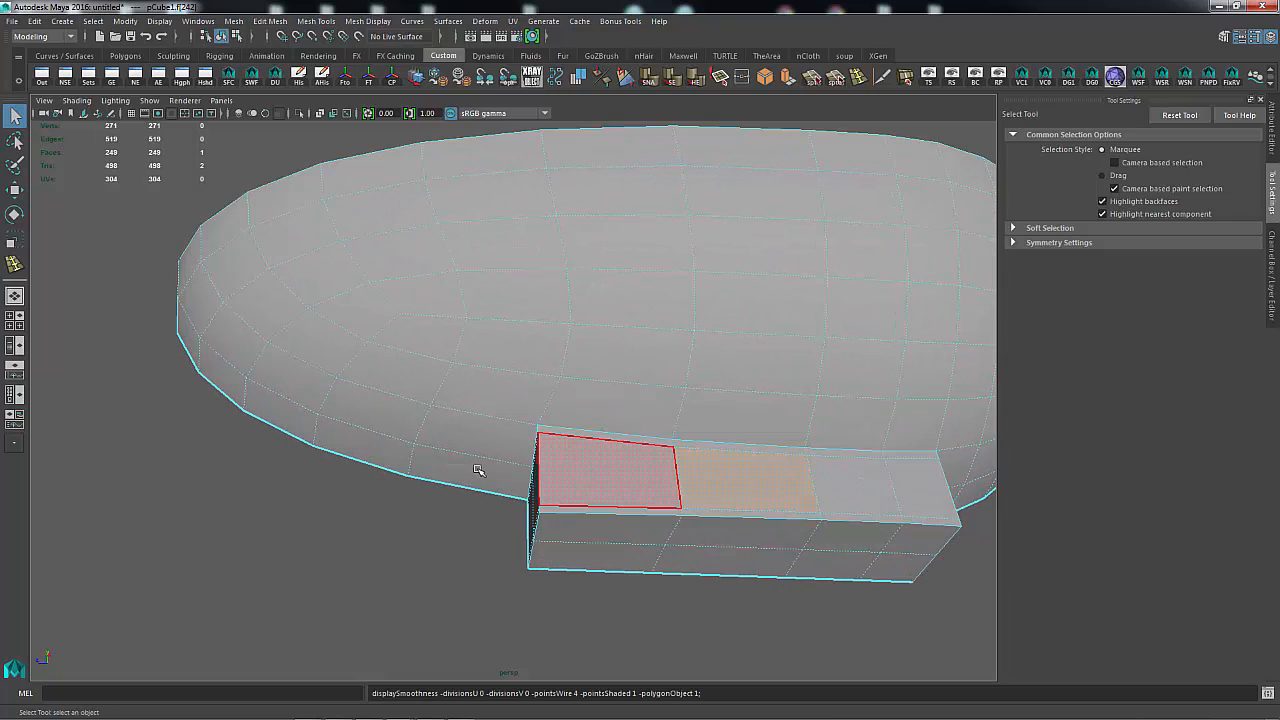
# Step: Examine the base's vertical corner edges and both ends up close from several angles
pyautogui.keyDown('alt'); pyautogui.moveTo(514, 468); pyautogui.dragTo(629, 469, button='right'); pyautogui.keyUp('alt')
pyautogui.keyDown('alt'); pyautogui.moveTo(629, 469); pyautogui.dragTo(649, 443); pyautogui.keyUp('alt')
pyautogui.keyDown('alt'); pyautogui.moveTo(474, 476); pyautogui.dragTo(662, 474, button='right'); pyautogui.keyUp('alt')
pyautogui.keyDown('alt'); pyautogui.moveTo(660, 450); pyautogui.dragTo(580, 378, button='middle'); pyautogui.keyUp('alt')
pyautogui.keyDown('alt'); pyautogui.moveTo(455, 445); pyautogui.dragTo(534, 449, button='right'); pyautogui.keyUp('alt')
pyautogui.keyDown('alt'); pyautogui.moveTo(534, 449); pyautogui.dragTo(560, 424); pyautogui.keyUp('alt')
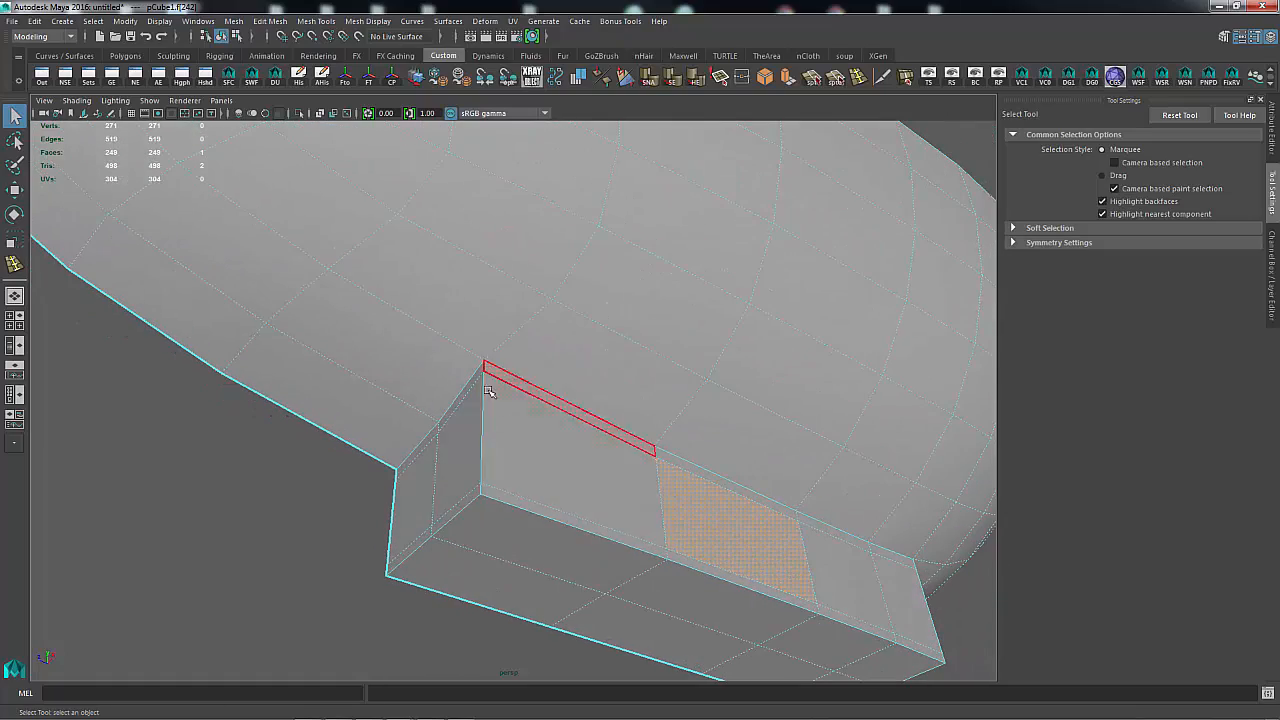
pyautogui.keyDown('alt'); pyautogui.moveTo(489, 391); pyautogui.dragTo(518, 450); pyautogui.keyUp('alt')
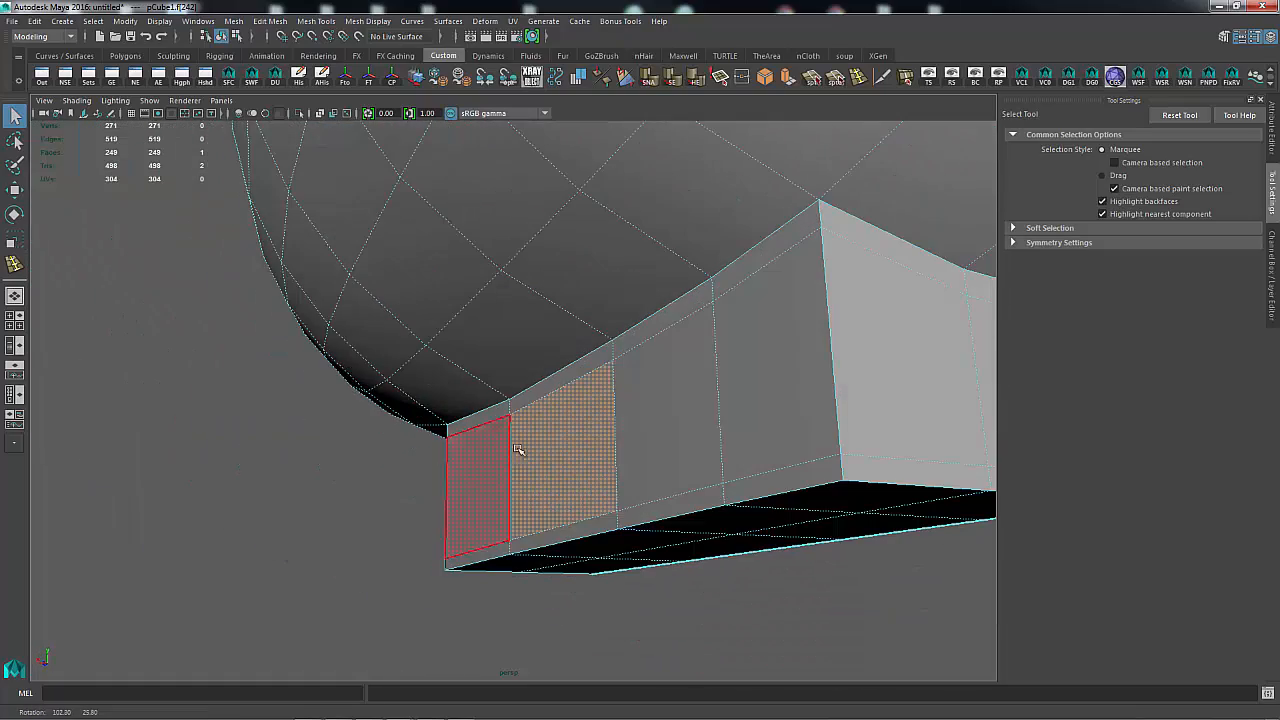
pyautogui.keyDown('alt'); pyautogui.moveTo(592, 409); pyautogui.dragTo(832, 385); pyautogui.keyUp('alt')
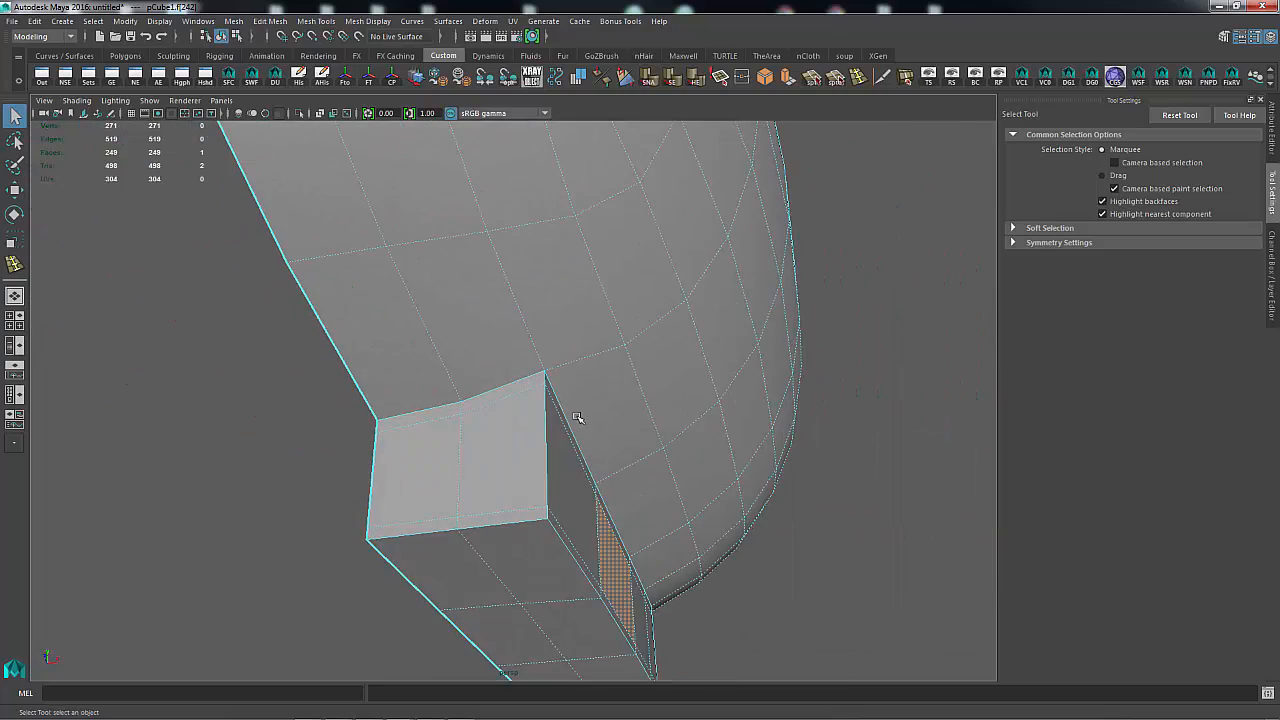
pyautogui.keyDown('alt'); pyautogui.moveTo(580, 417); pyautogui.dragTo(623, 429, button='right'); pyautogui.keyUp('alt')
pyautogui.keyDown('alt'); pyautogui.moveTo(640, 429); pyautogui.dragTo(580, 441); pyautogui.keyUp('alt')
pyautogui.keyDown('alt'); pyautogui.moveTo(575, 424); pyautogui.dragTo(571, 365, button='middle'); pyautogui.keyUp('alt')
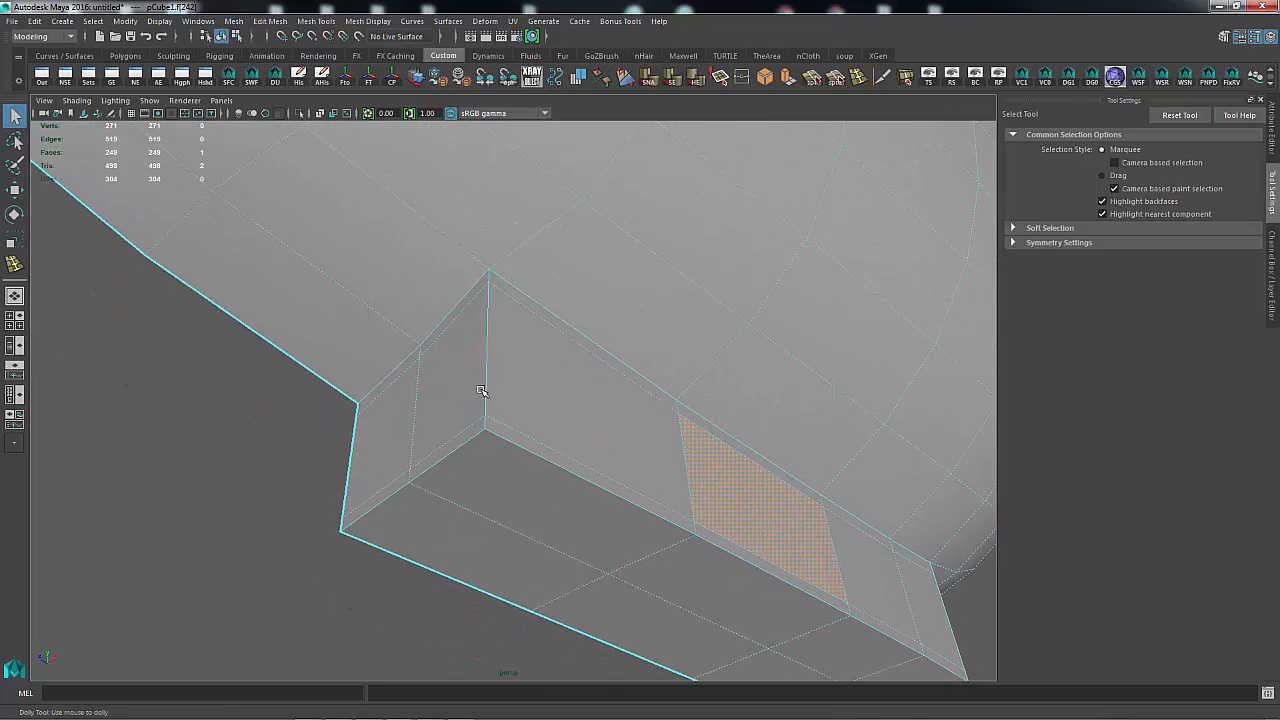
pyautogui.keyDown('alt'); pyautogui.moveTo(480, 387); pyautogui.dragTo(548, 391, button='right'); pyautogui.keyUp('alt')
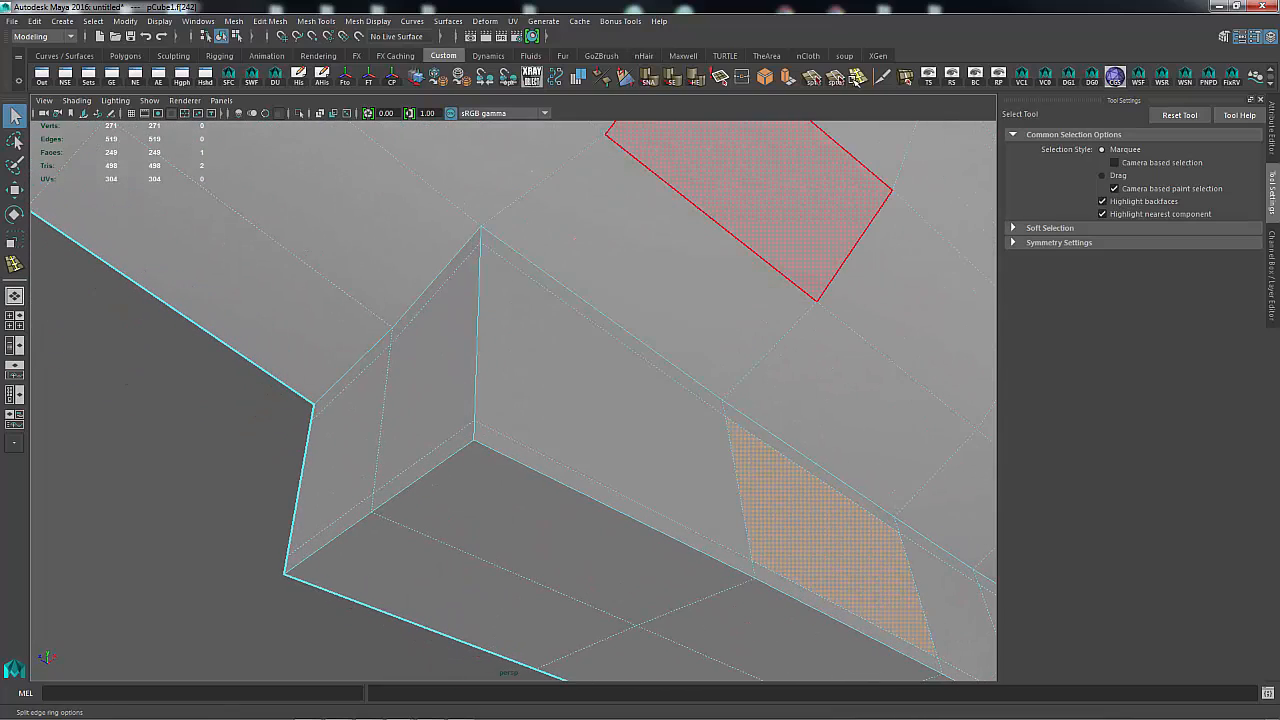
# Step: Insert edge loops on both sides of the base's vertical corner edge, one on the long side and one on the end
pyautogui.click(857, 77)
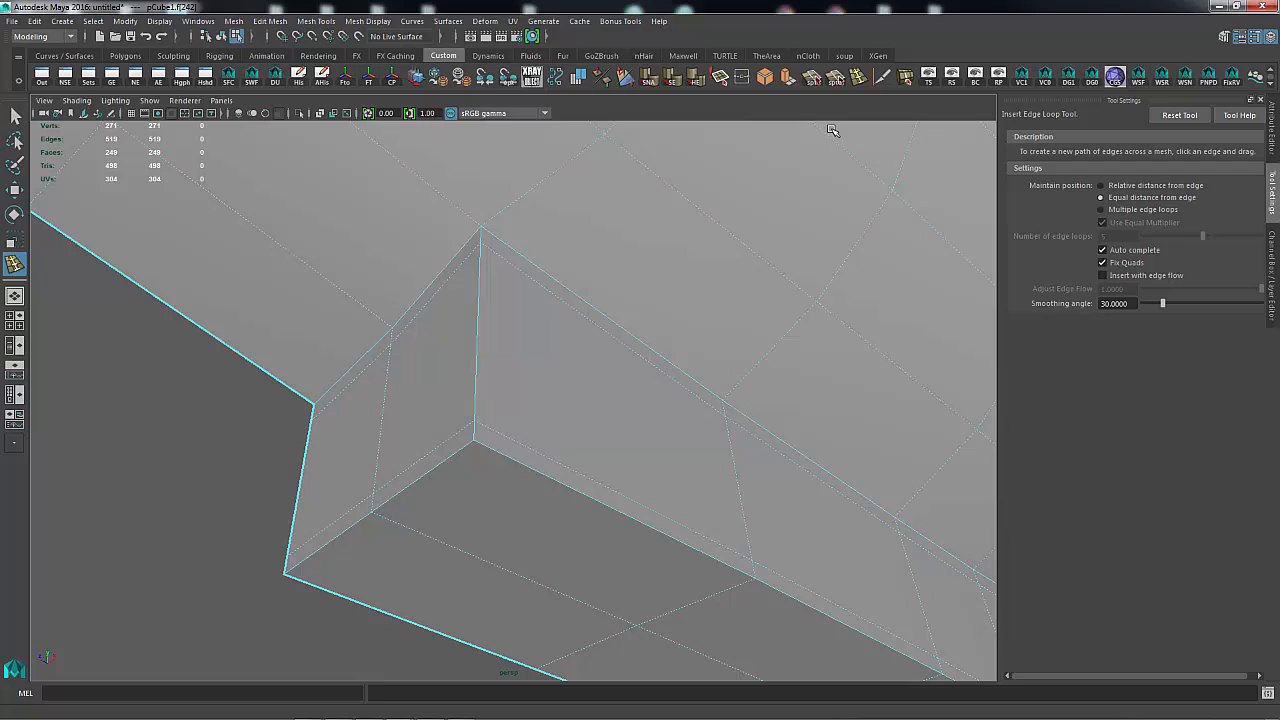
pyautogui.click(493, 432)
pyautogui.moveTo(450, 442); pyautogui.dragTo(460, 438)
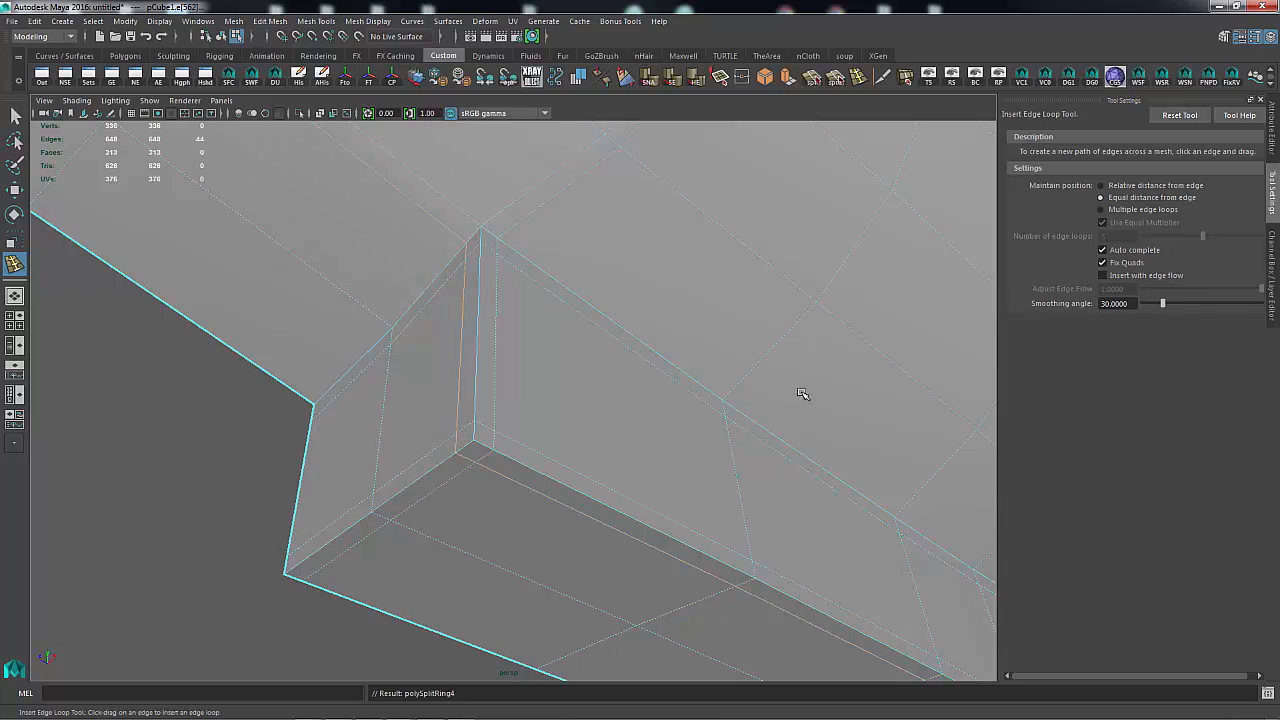
# Step: Insert an edge loop on the base's long side close to the vertical corner at the opposite end
pyautogui.keyDown('alt'); pyautogui.moveTo(806, 394); pyautogui.dragTo(575, 424); pyautogui.keyUp('alt')
pyautogui.keyDown('alt'); pyautogui.moveTo(575, 424); pyautogui.dragTo(723, 378, button='right'); pyautogui.keyUp('alt')
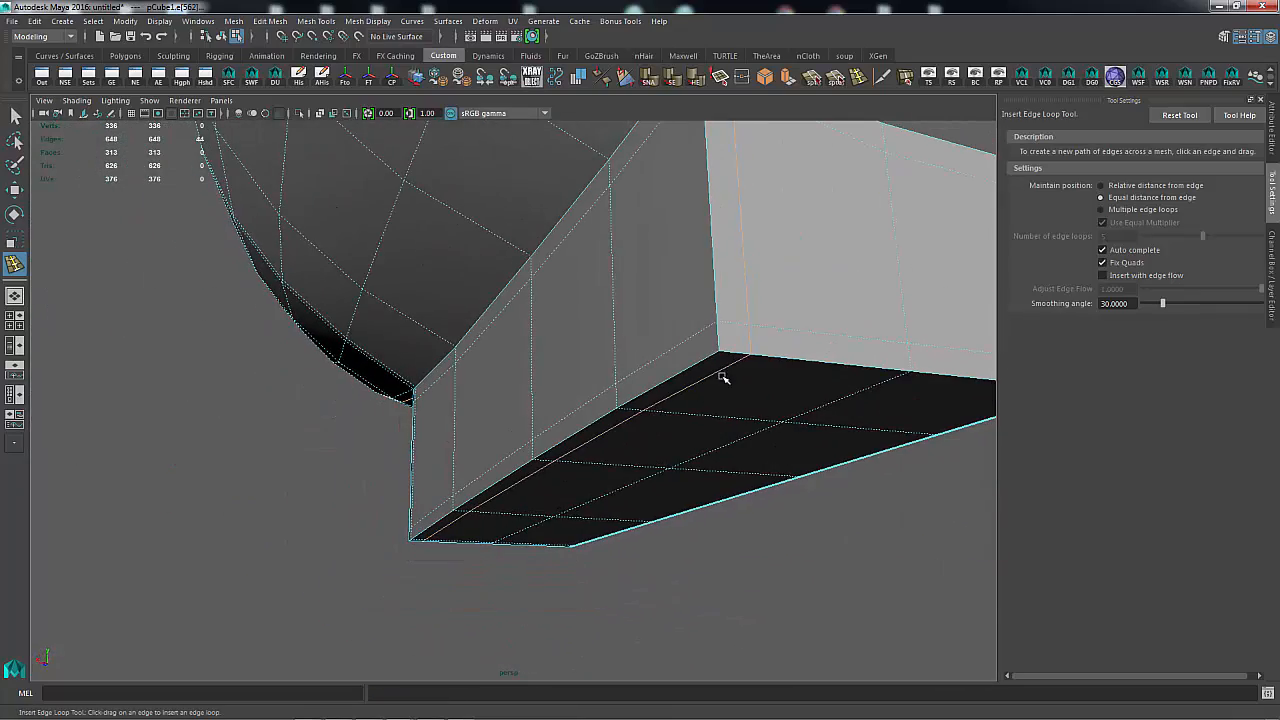
pyautogui.moveTo(706, 352)
pyautogui.keyDown('alt'); pyautogui.mouseDown()
pyautogui.moveTo(760, 309)
pyautogui.moveTo(603, 374)
pyautogui.moveTo(712, 366)
pyautogui.mouseUp(); pyautogui.keyUp('alt')
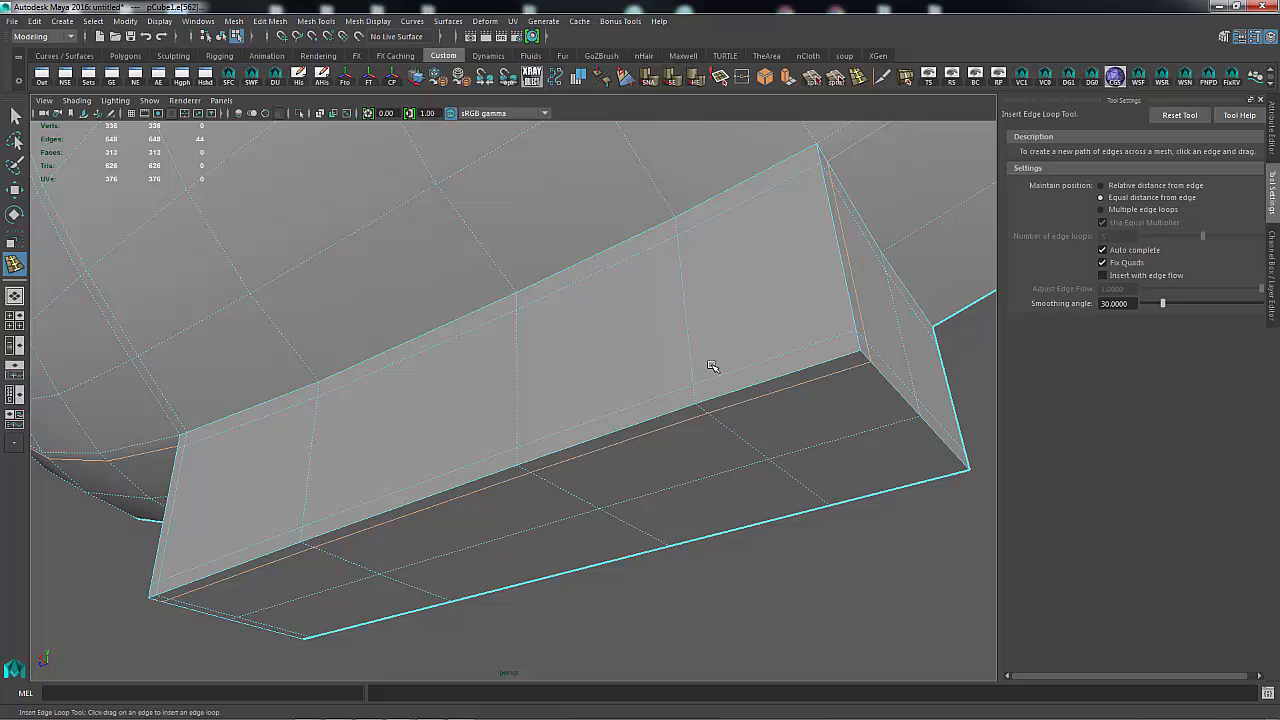
pyautogui.click(840, 362)
pyautogui.keyDown('alt'); pyautogui.moveTo(840, 362); pyautogui.dragTo(739, 363); pyautogui.keyUp('alt')
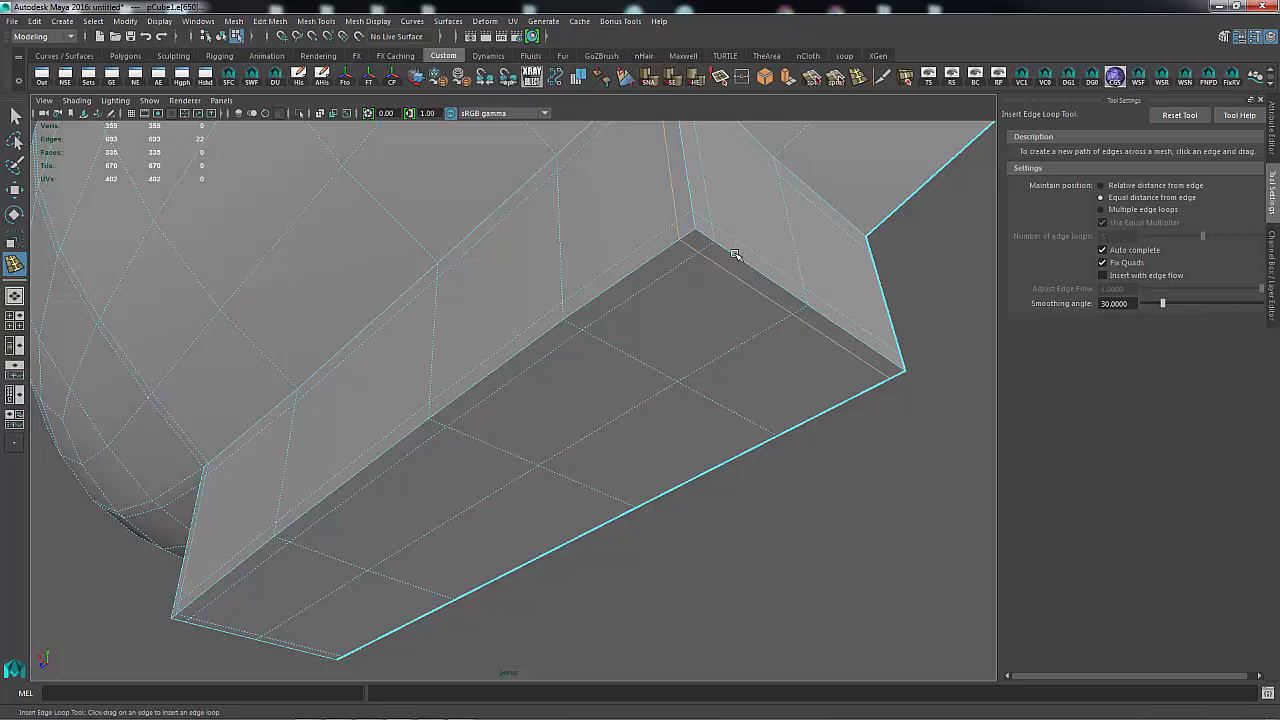
# Step: Preview the half tub smoothed in object mode, examine the tightened base corners, and return to the unsmoothed display
pyautogui.press('3')
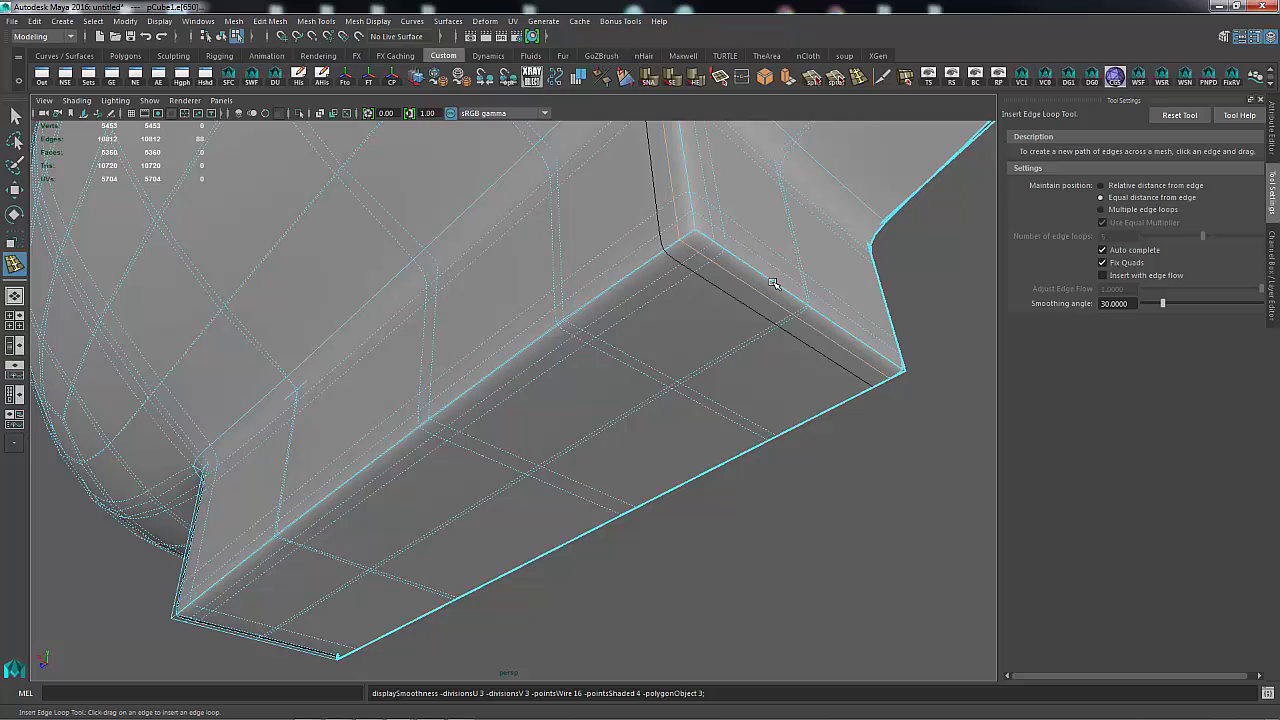
pyautogui.press('q')
pyautogui.moveTo(773, 284); pyautogui.dragTo(815, 260, button='right')
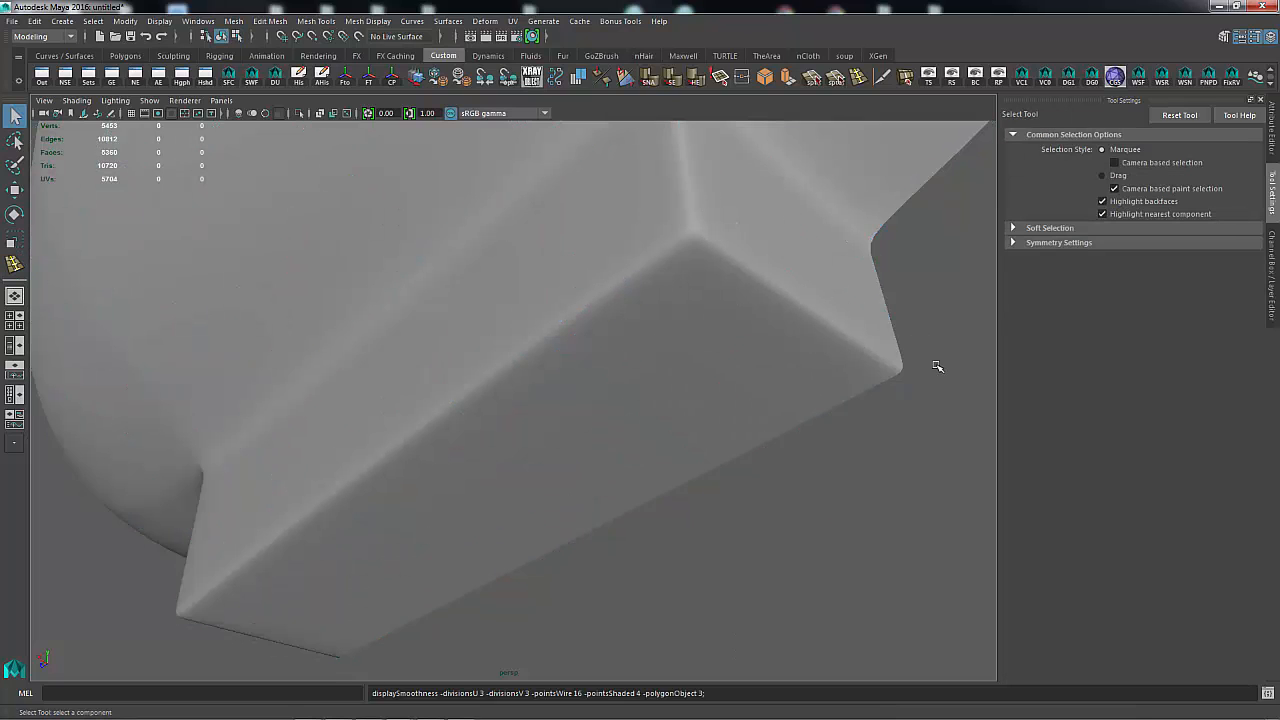
pyautogui.keyDown('alt'); pyautogui.moveTo(939, 367); pyautogui.dragTo(709, 289); pyautogui.keyUp('alt')
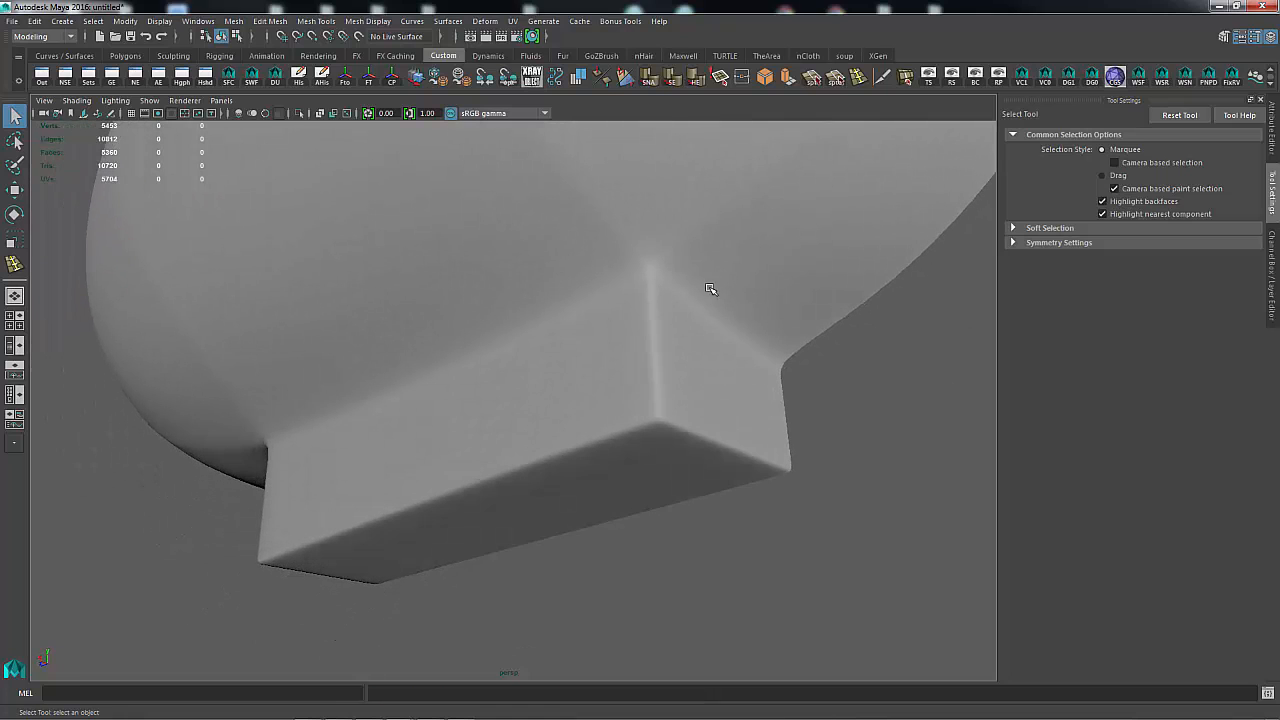
pyautogui.click(706, 290)
pyautogui.press('1')
pyautogui.keyDown('alt'); pyautogui.moveTo(630, 271); pyautogui.dragTo(757, 290); pyautogui.keyUp('alt')
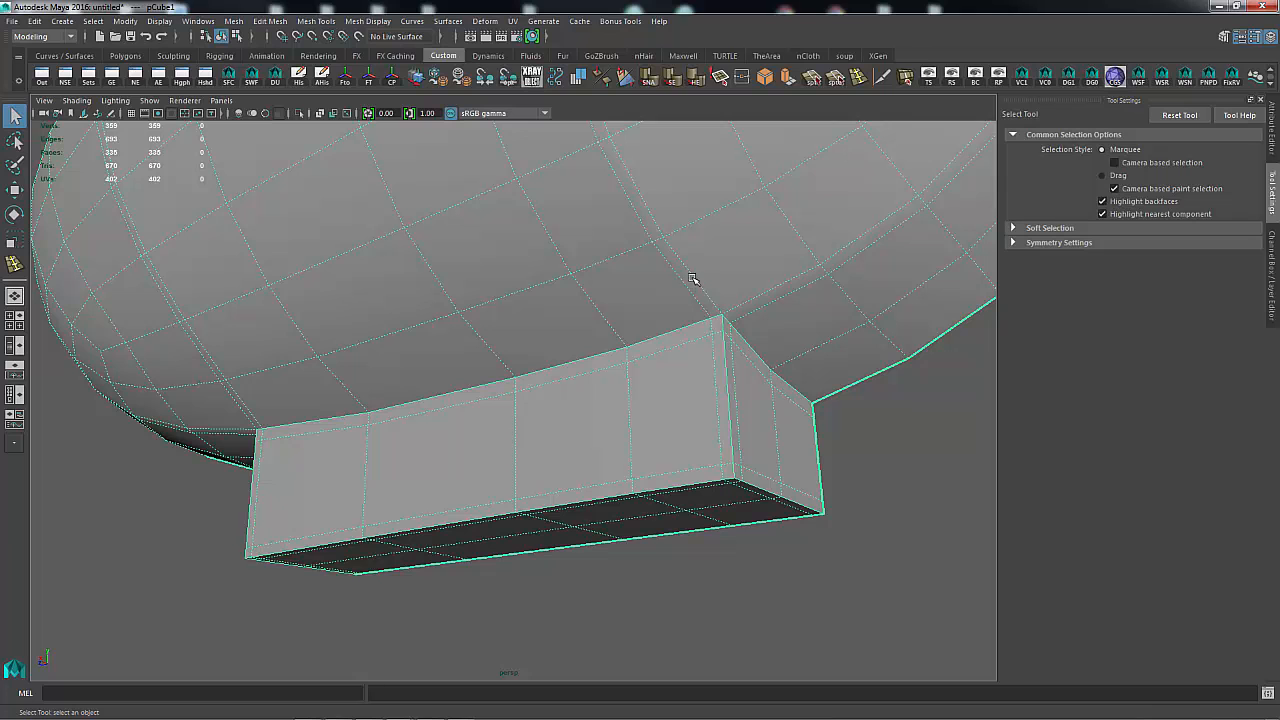
# Step: Preview the tub smoothed again, examine the base's long side and both of its ends, and return to the unsmoothed display
pyautogui.press('3')
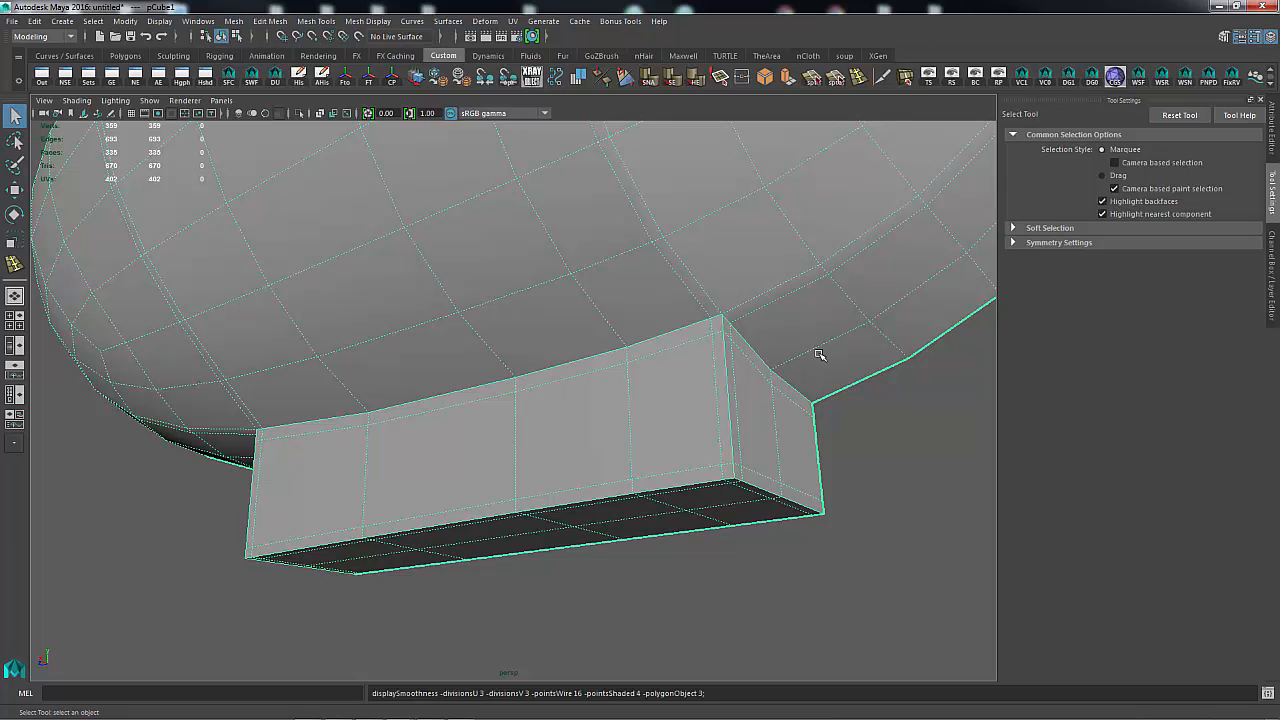
pyautogui.keyDown('alt'); pyautogui.moveTo(876, 384); pyautogui.dragTo(813, 379); pyautogui.keyUp('alt')
pyautogui.moveTo(789, 327); pyautogui.dragTo(874, 284, button='right')
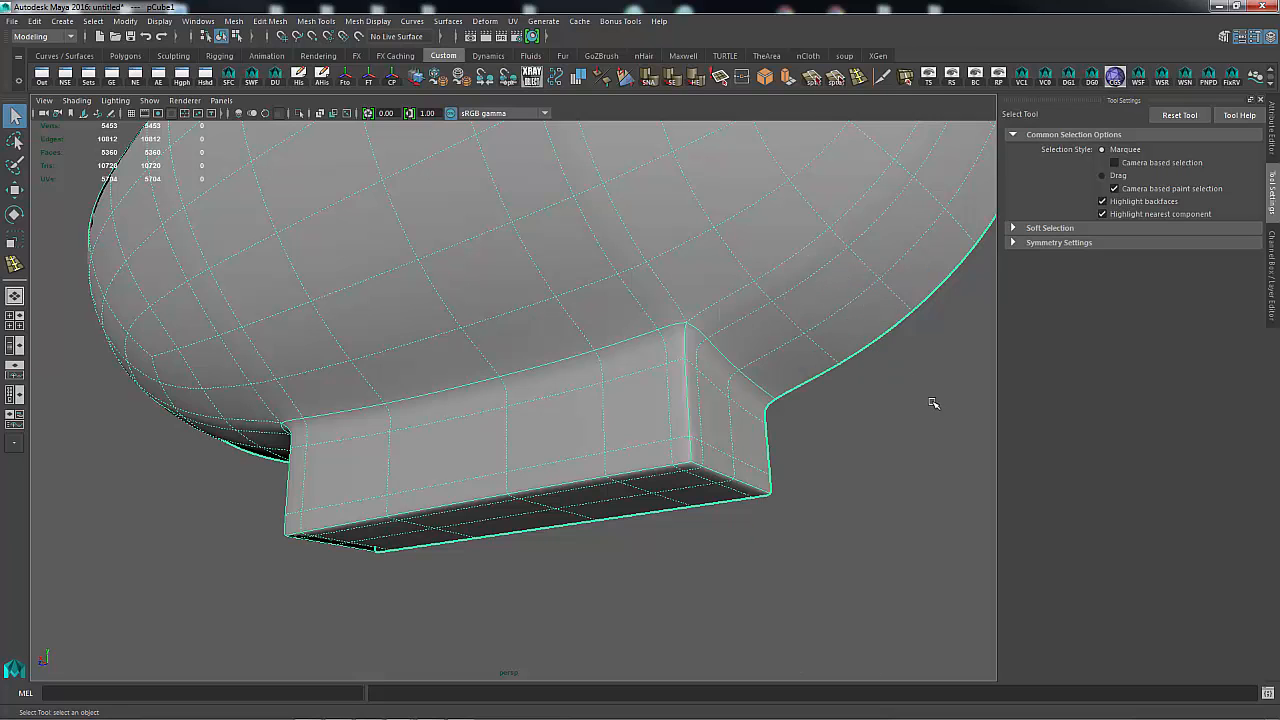
pyautogui.click(933, 403)
pyautogui.keyDown('alt'); pyautogui.moveTo(658, 316); pyautogui.dragTo(419, 327, button='right'); pyautogui.keyUp('alt')
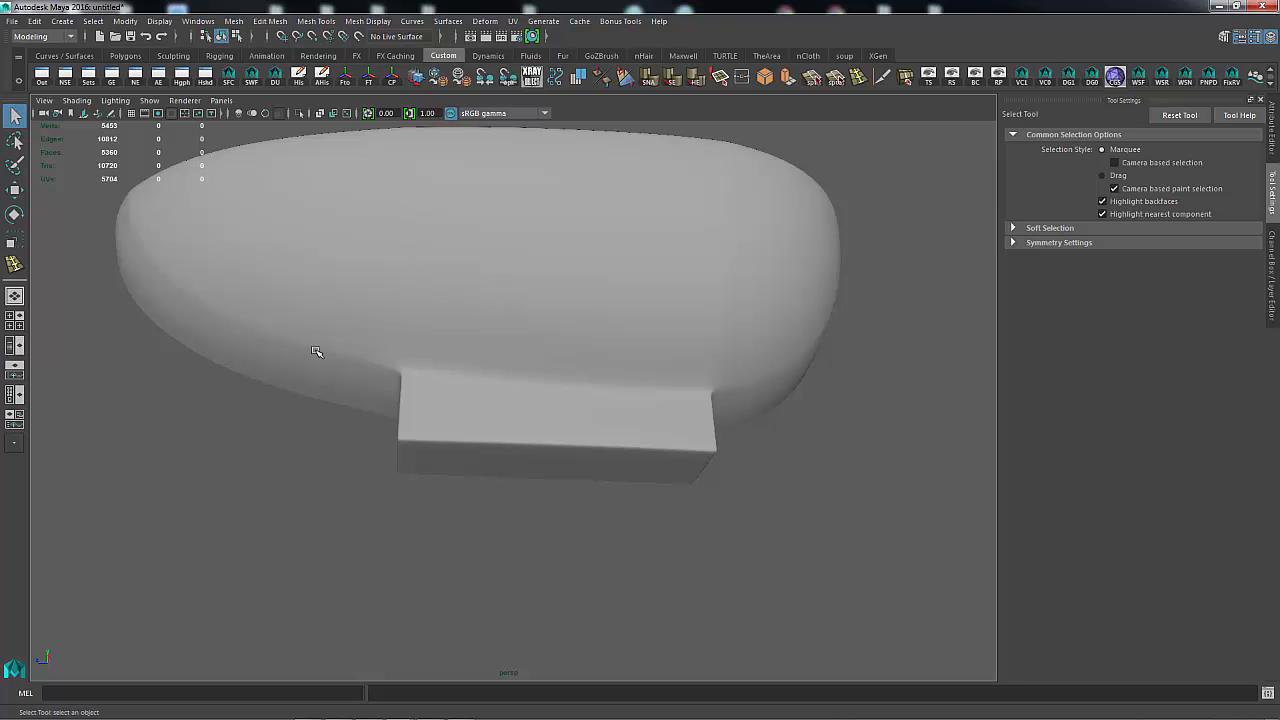
pyautogui.keyDown('alt'); pyautogui.moveTo(506, 344); pyautogui.dragTo(643, 343); pyautogui.keyUp('alt')
pyautogui.click(661, 333)
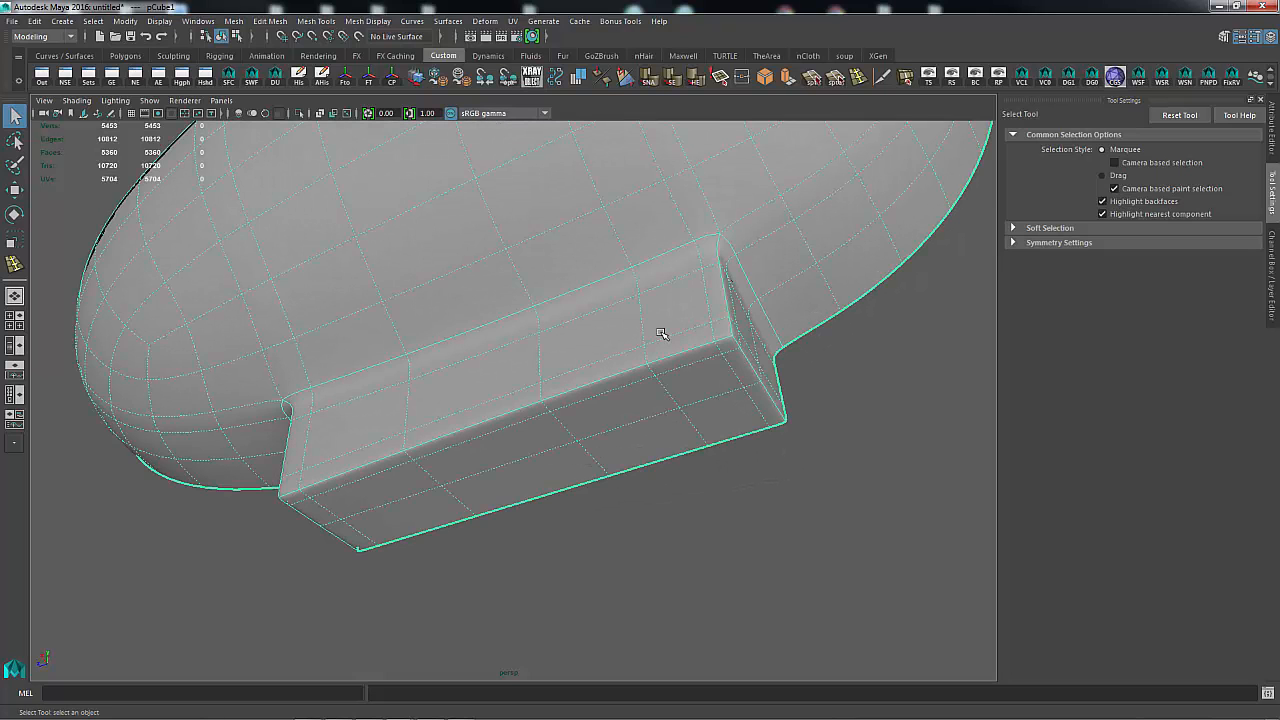
pyautogui.press('1')
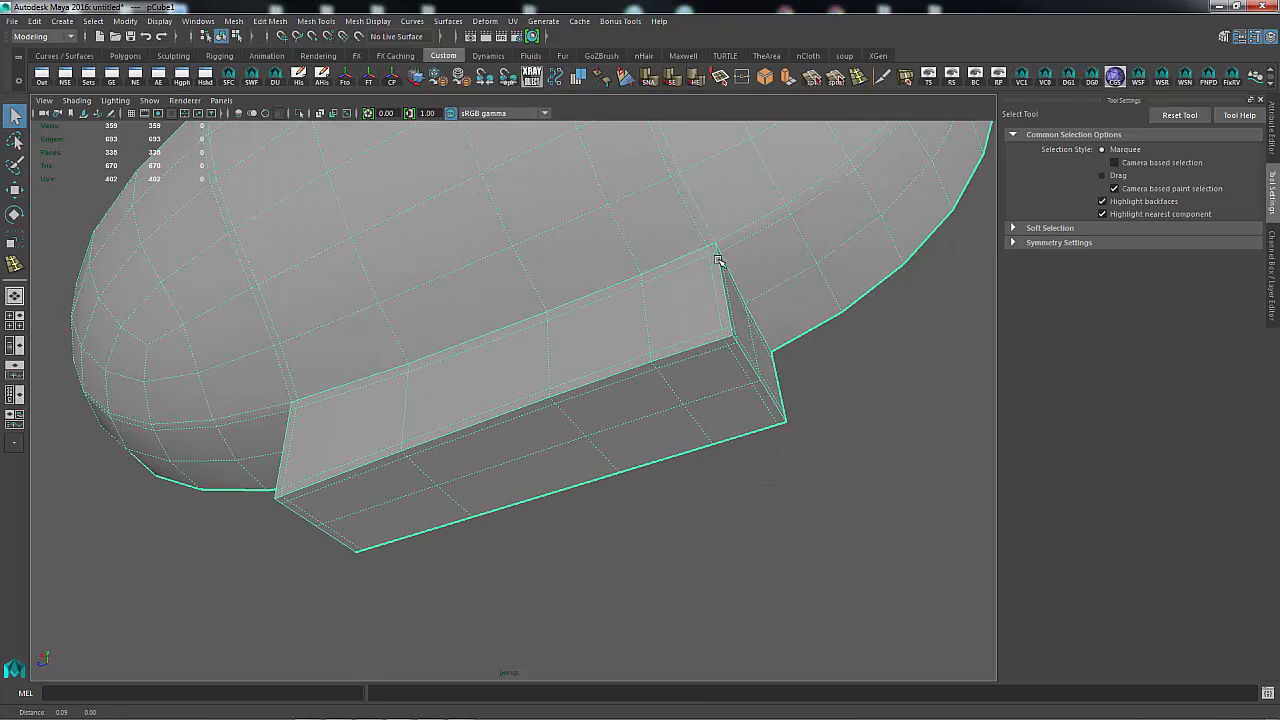
# Step: Split the underside face at the base's corner diagonally, from the corner vertex to the face's opposite vertex, with the Split Polygon Tool
pyautogui.keyDown('alt'); pyautogui.moveTo(657, 331); pyautogui.dragTo(709, 383, button='right'); pyautogui.keyUp('alt')
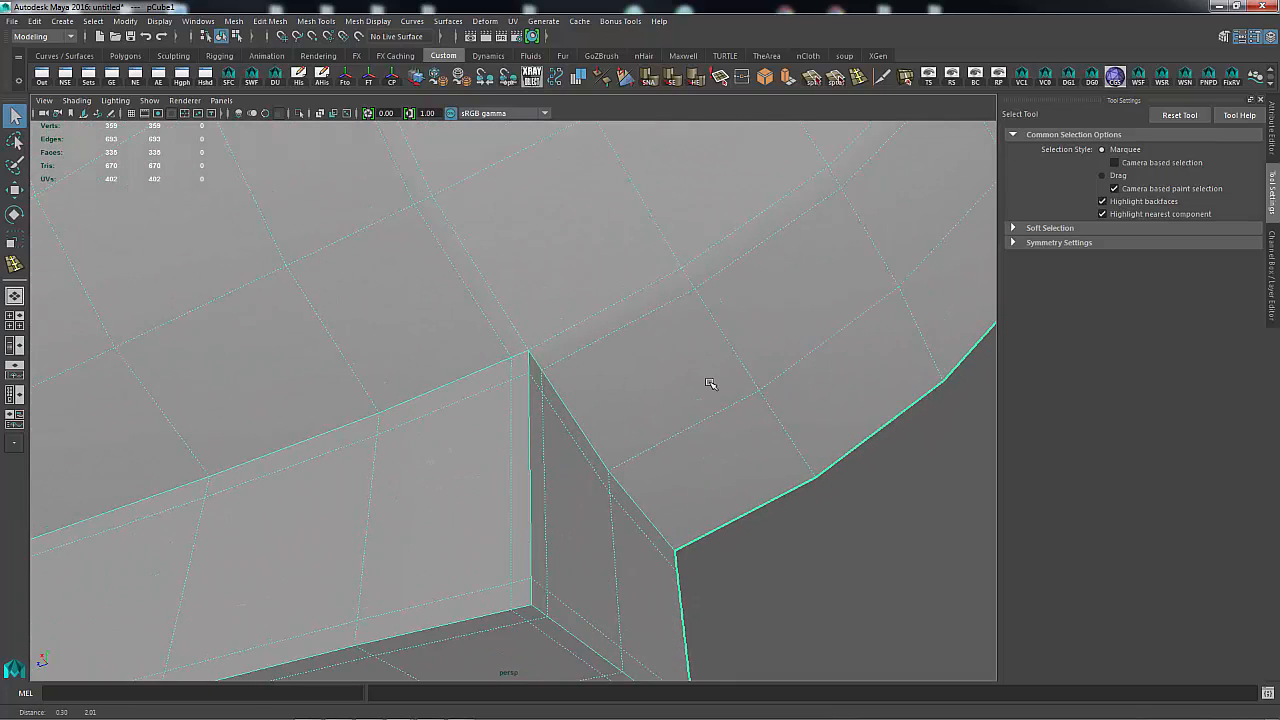
pyautogui.keyDown('alt'); pyautogui.moveTo(429, 386); pyautogui.dragTo(545, 365, button='right'); pyautogui.keyUp('alt')
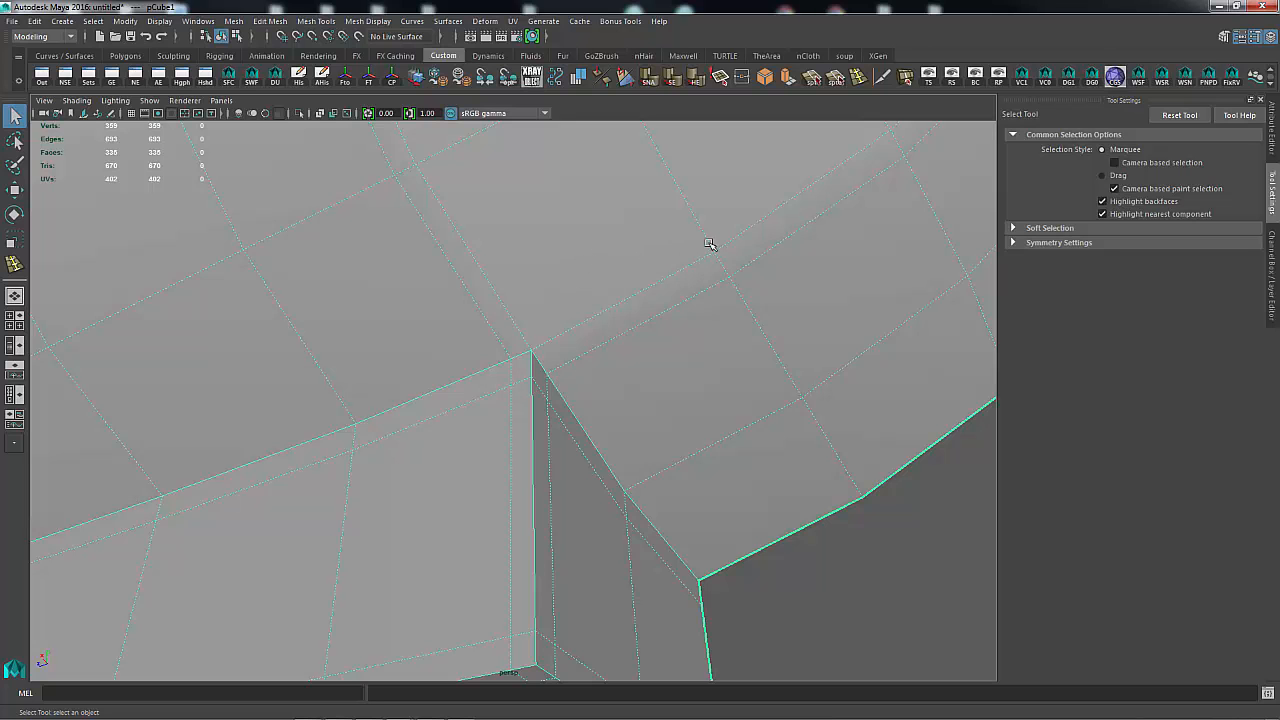
pyautogui.keyDown('alt'); pyautogui.moveTo(710, 245); pyautogui.dragTo(700, 200); pyautogui.keyUp('alt')
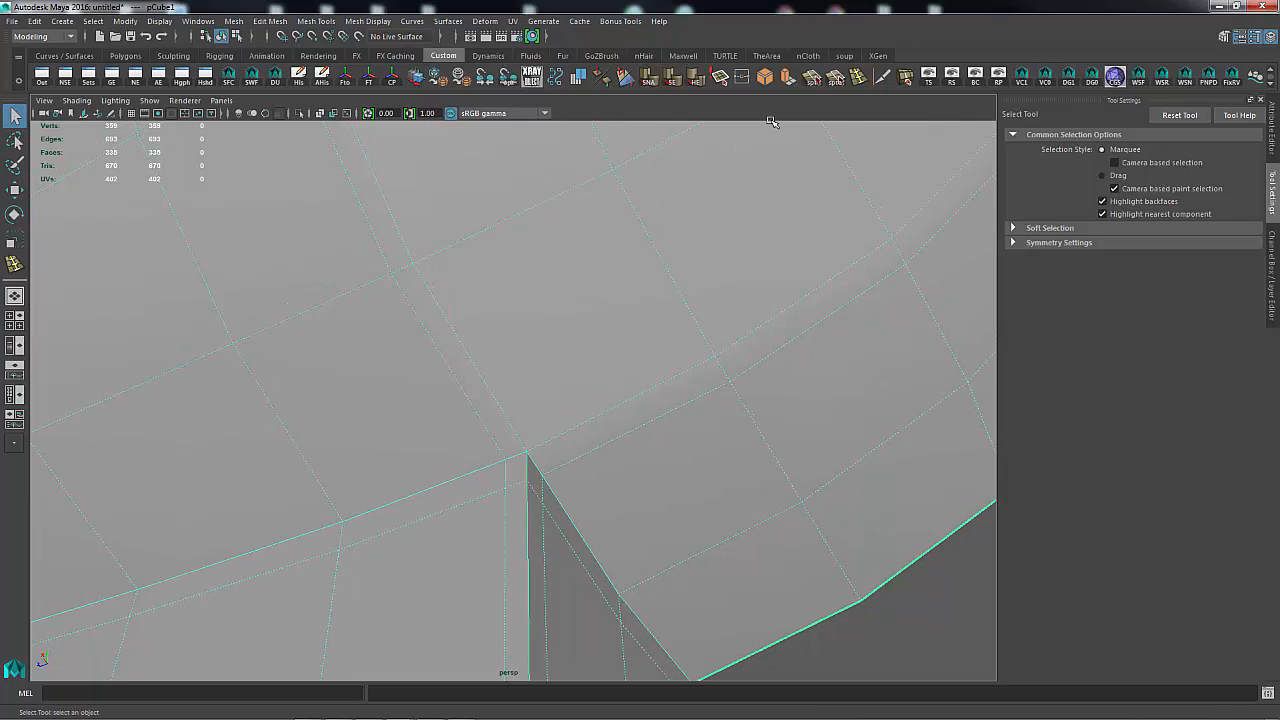
pyautogui.click(812, 77)
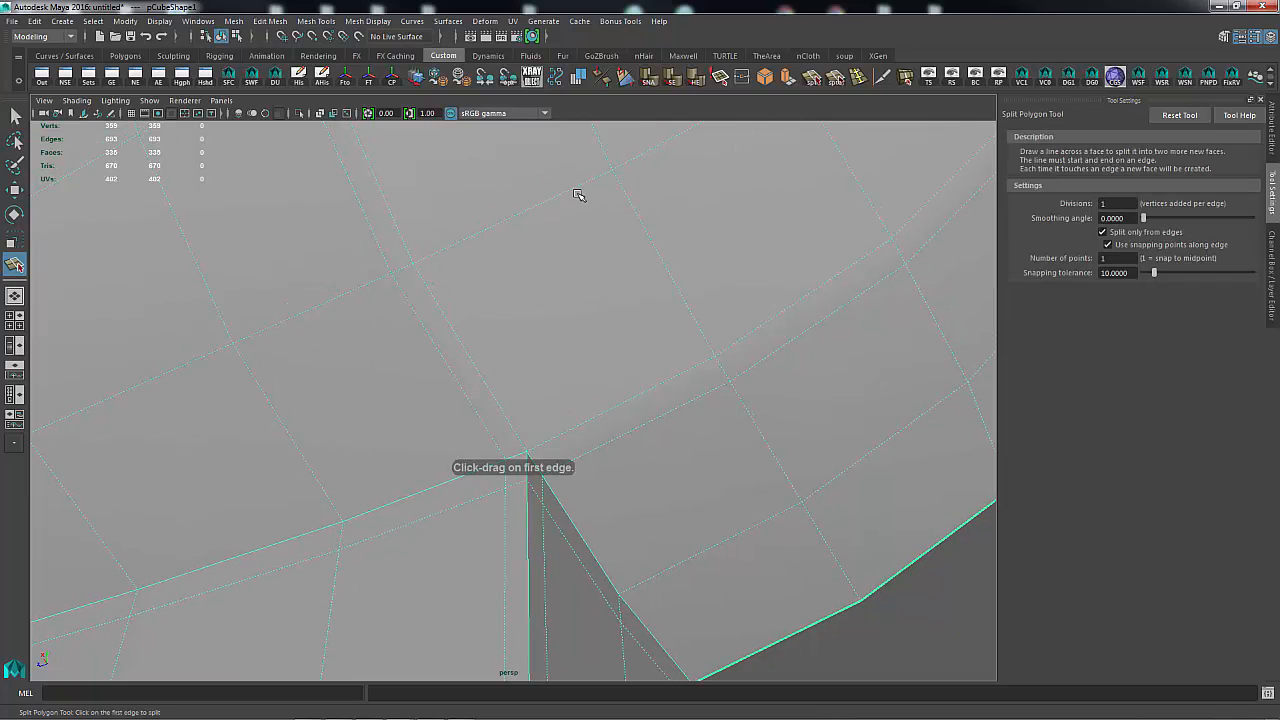
pyautogui.click(556, 433)
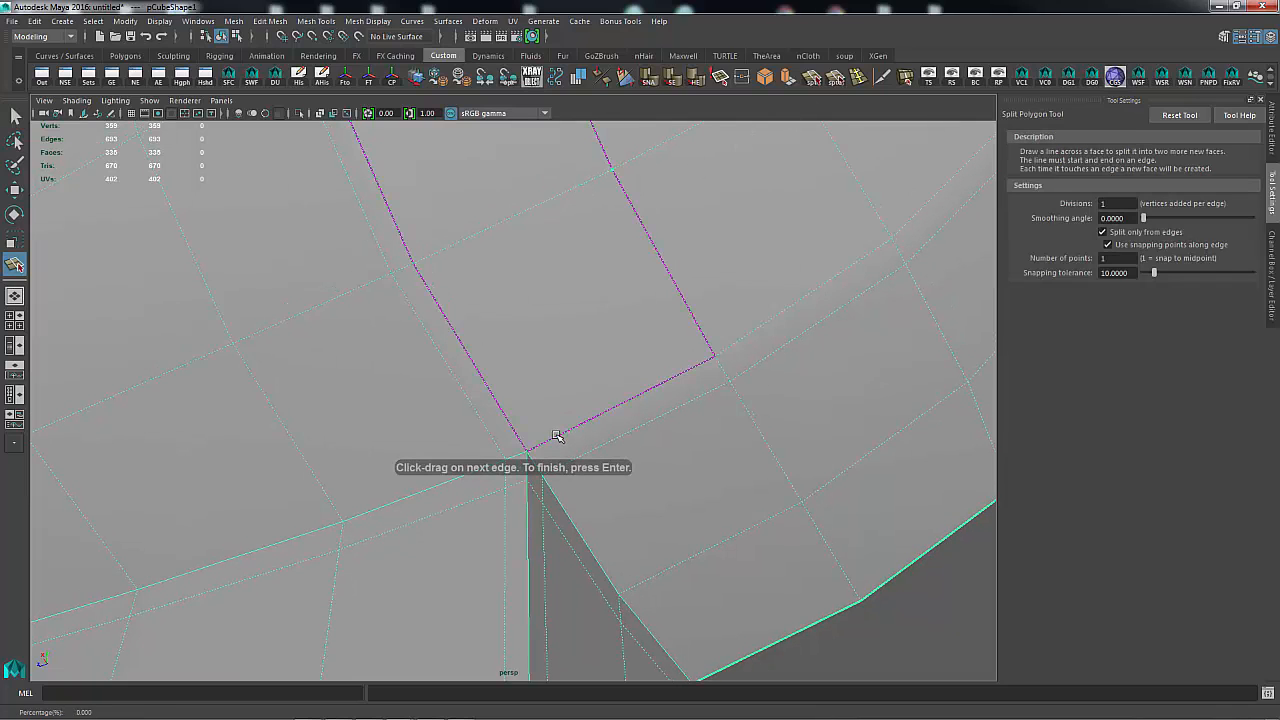
pyautogui.click(612, 172)
pyautogui.press('Return')
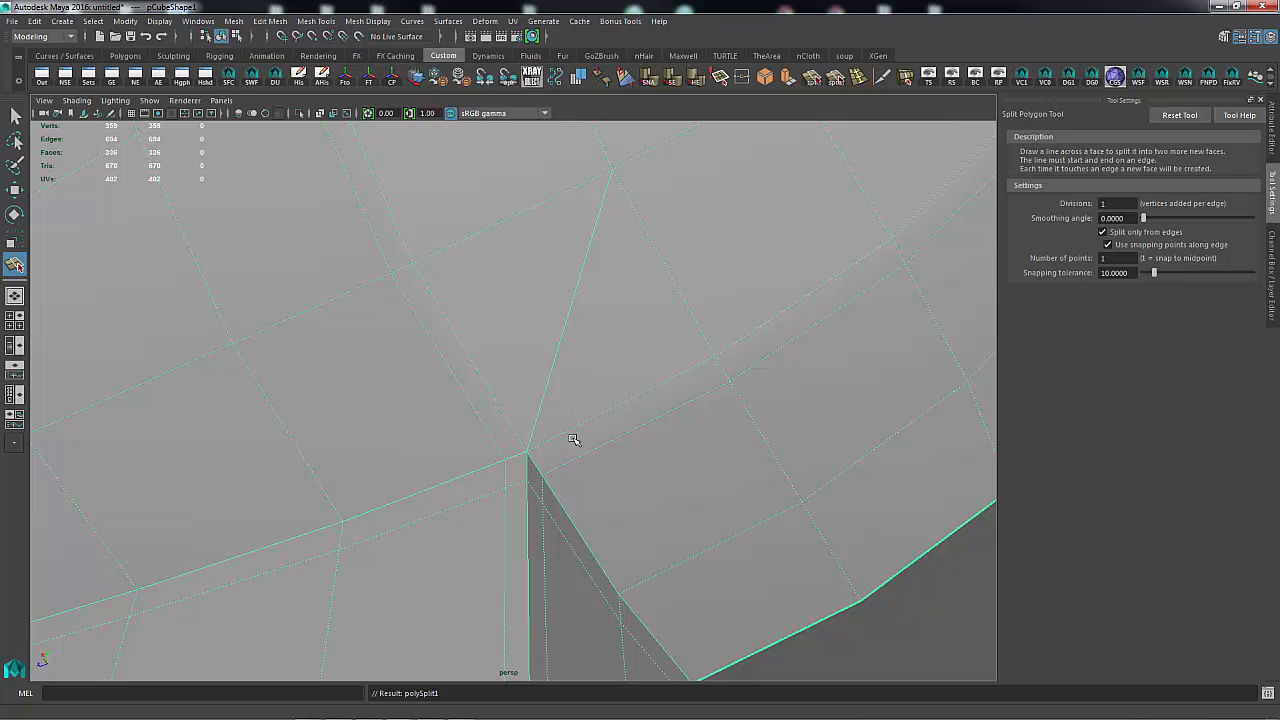
# Step: Split the narrow strip beside the base's end diagonally, from its far inner vertex to the end loop's vertex next to the corner
pyautogui.click(691, 369)
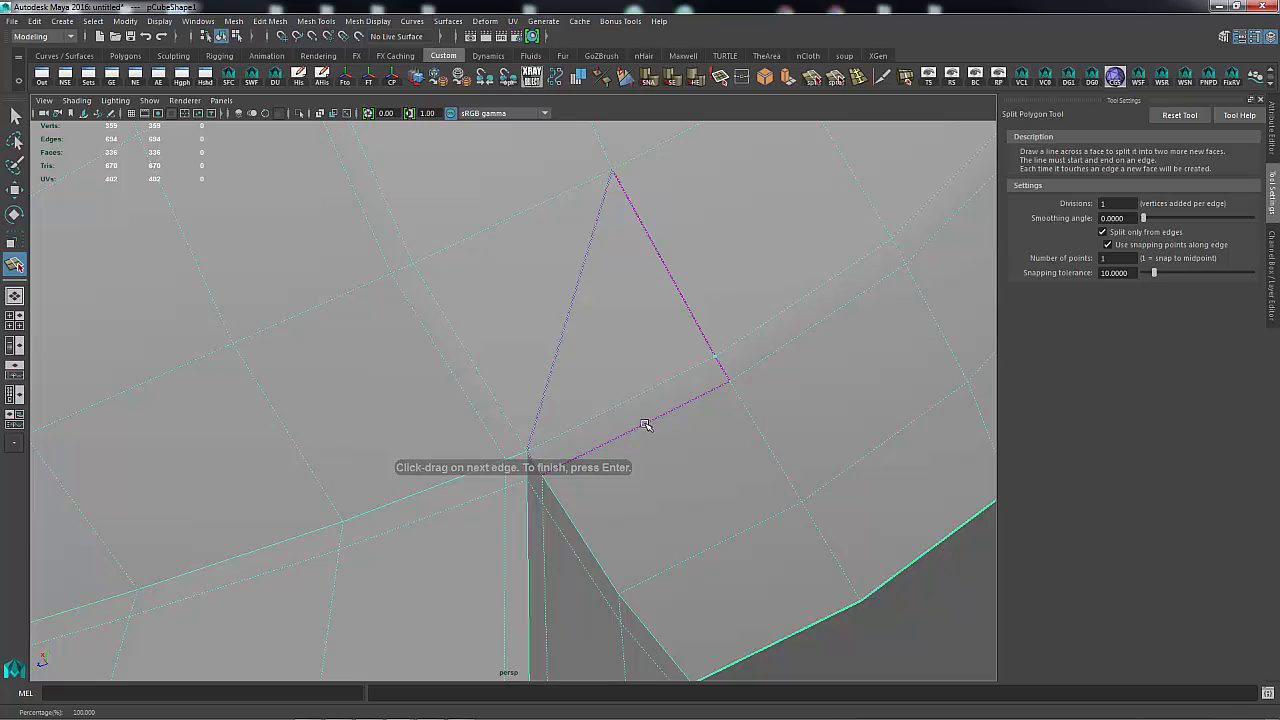
pyautogui.press('Return')
pyautogui.click(545, 476)
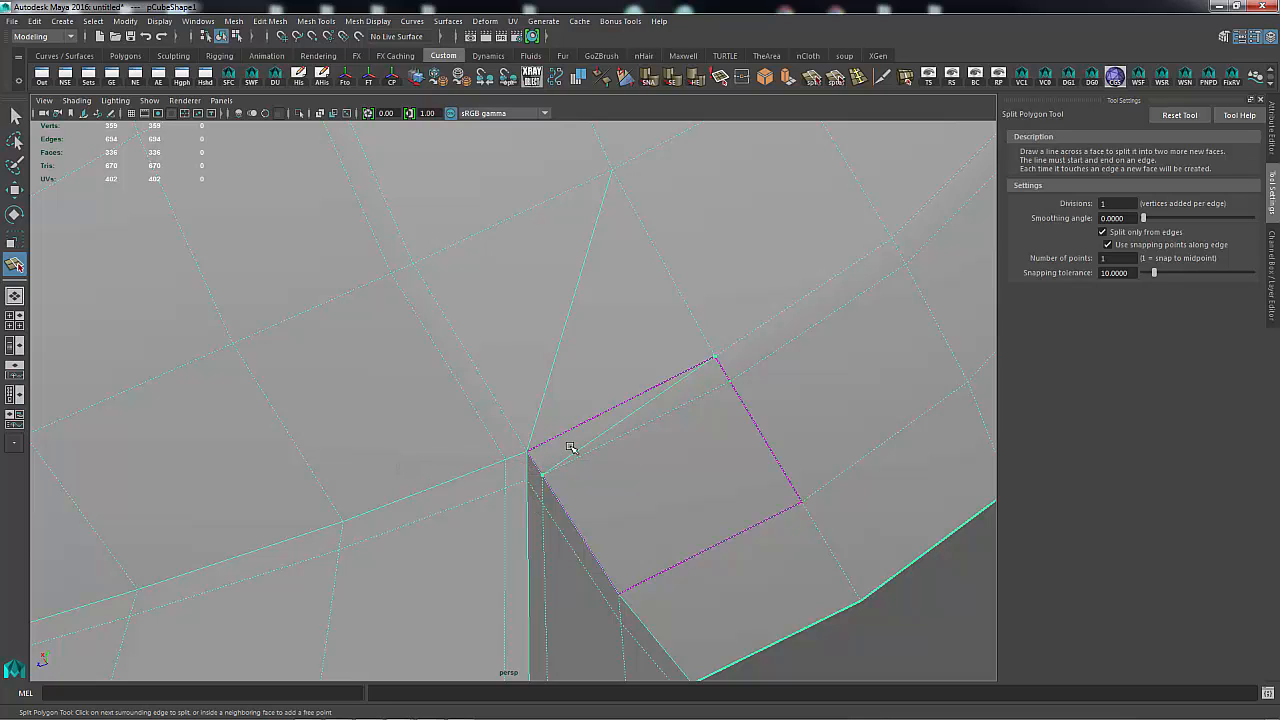
pyautogui.press('Return')
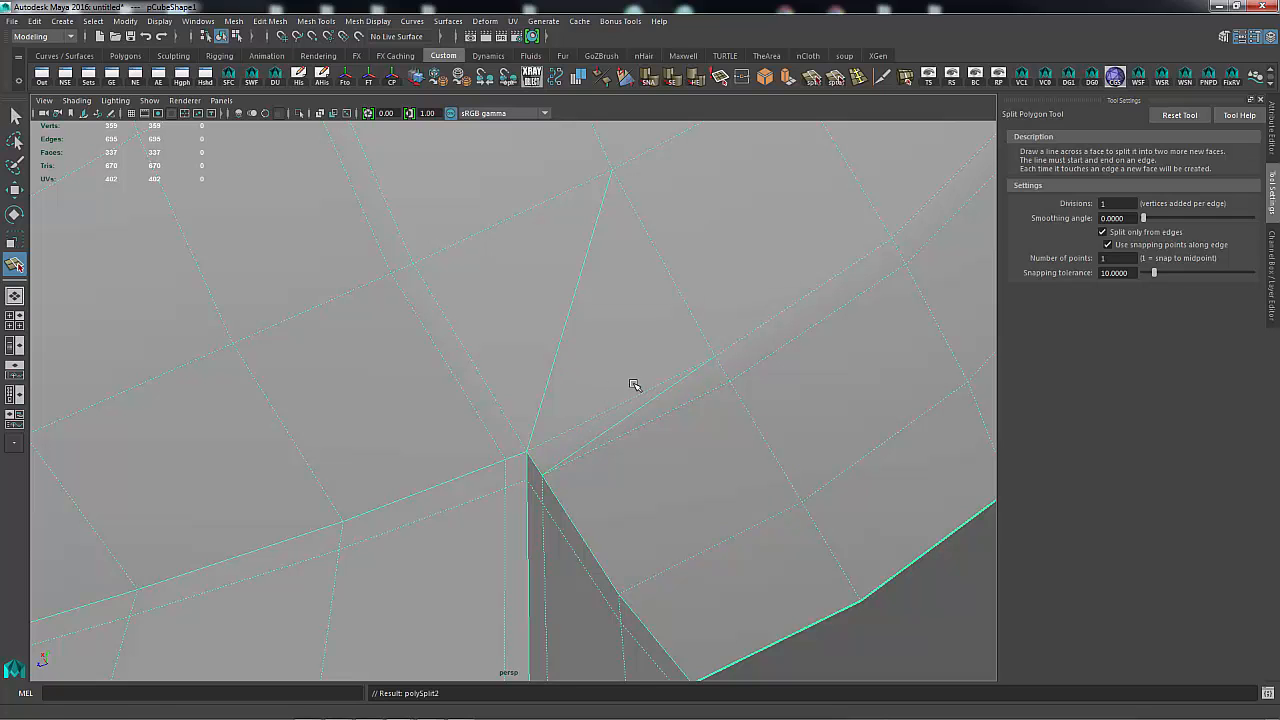
# Step: Delete the old edge running from the base corner beside the new strip diagonal, and check the faces on both sides of the first diagonal
pyautogui.keyDown('alt'); pyautogui.moveTo(634, 385); pyautogui.dragTo(640, 366); pyautogui.keyUp('alt')
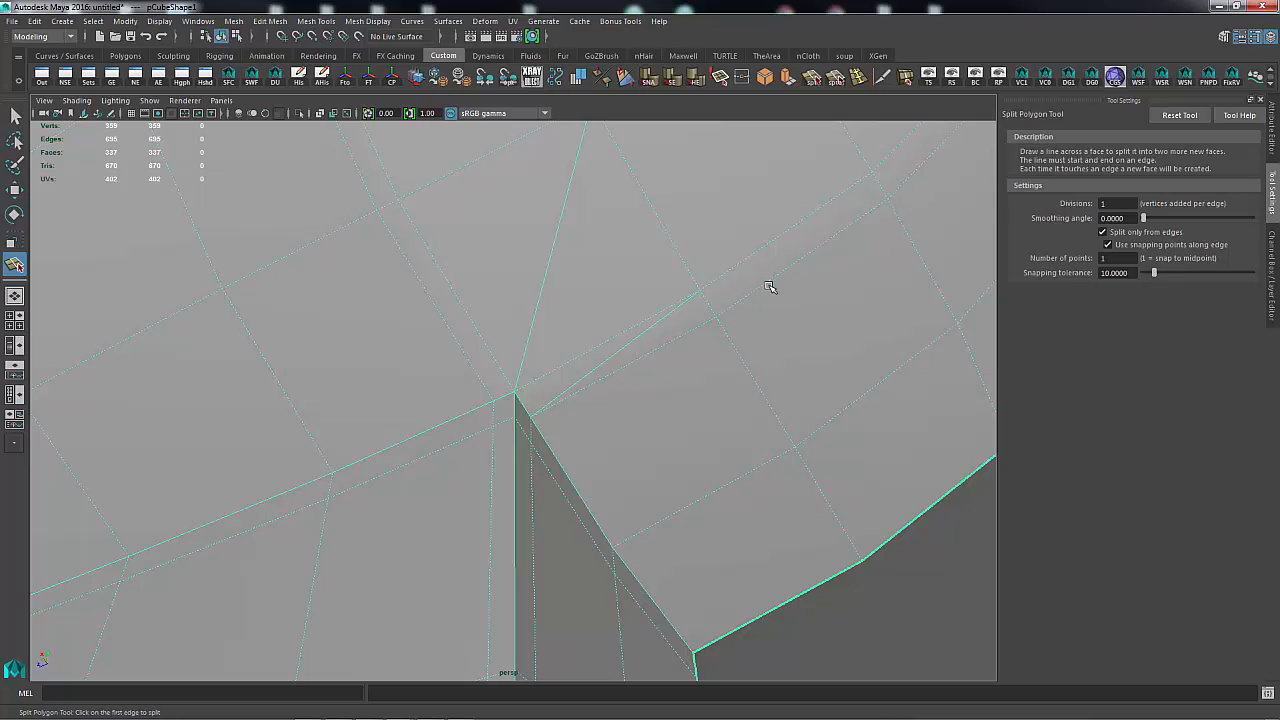
pyautogui.press('q')
pyautogui.moveTo(594, 347)
pyautogui.mouseDown(button='right')
pyautogui.moveTo(610, 297)
pyautogui.moveTo(608, 354)
pyautogui.mouseUp(button='right')
pyautogui.click(619, 316)
pyautogui.click(580, 354)
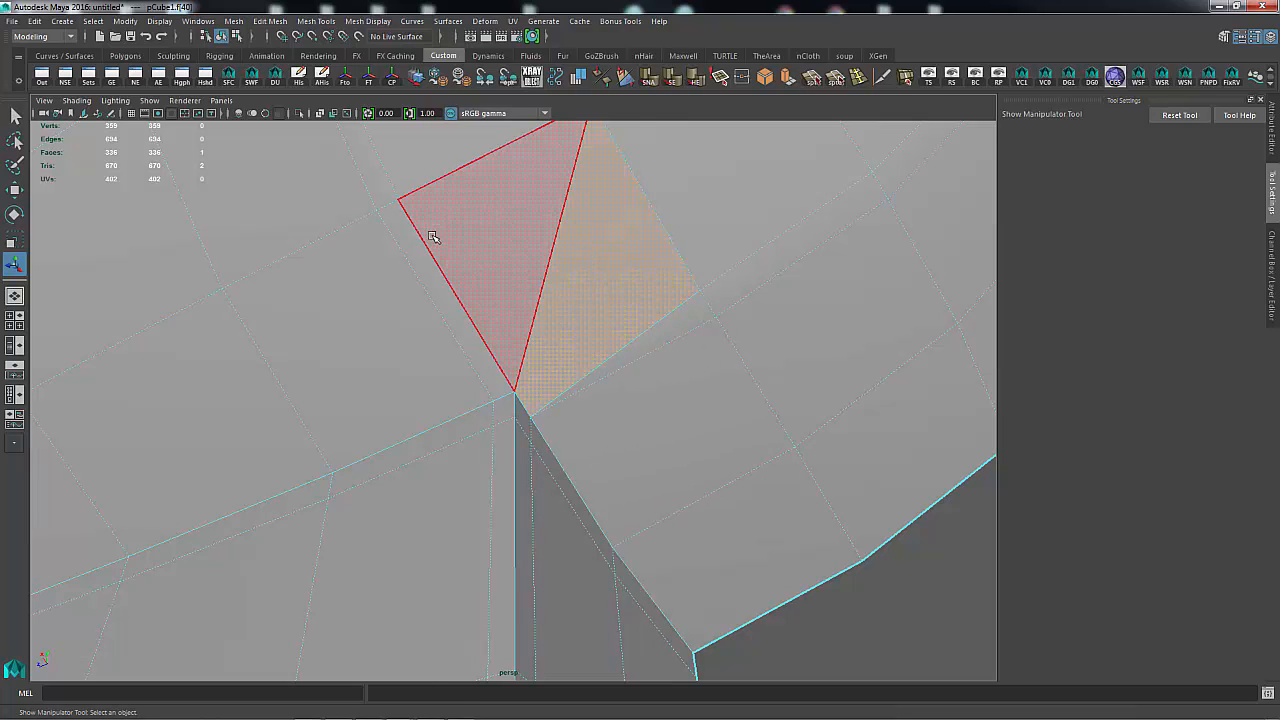
pyautogui.click(482, 237)
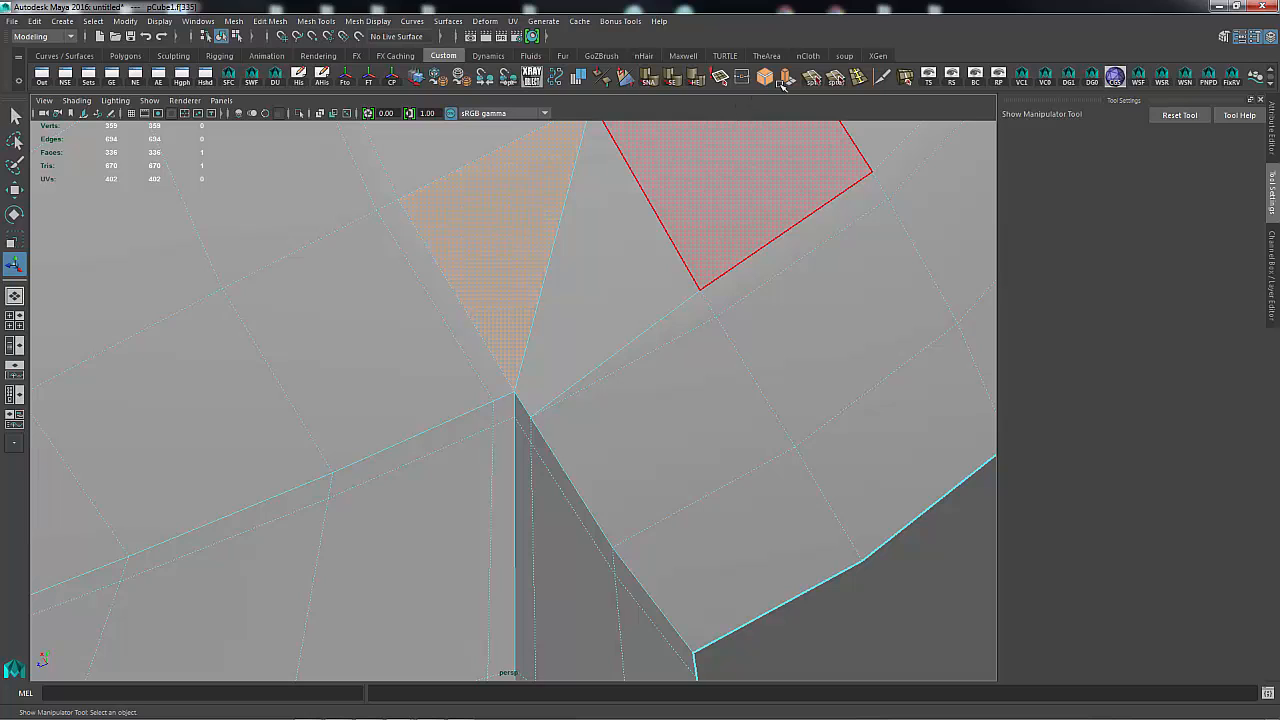
# Step: Split the narrow strip on the base's long side diagonally to the loop vertex beside the corner, and delete the old edge next to it
pyautogui.click(810, 78)
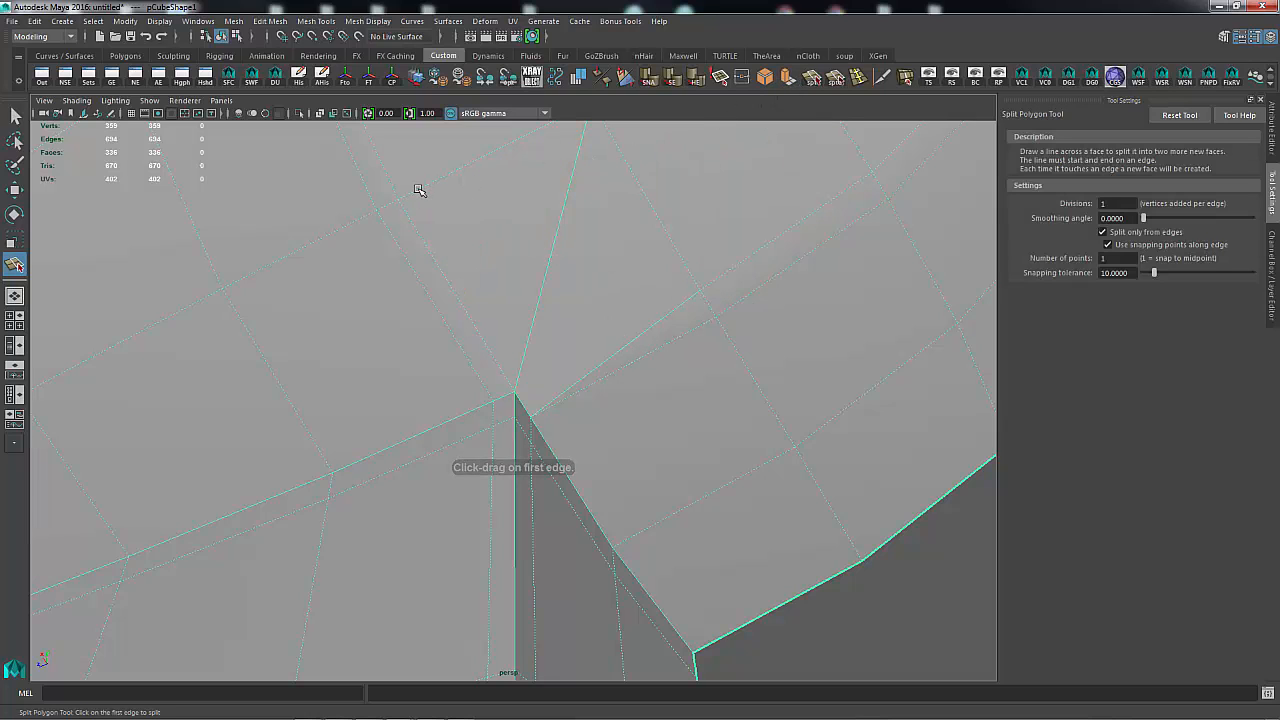
pyautogui.moveTo(417, 190)
pyautogui.mouseDown()
pyautogui.moveTo(331, 220)
pyautogui.moveTo(393, 186)
pyautogui.mouseUp()
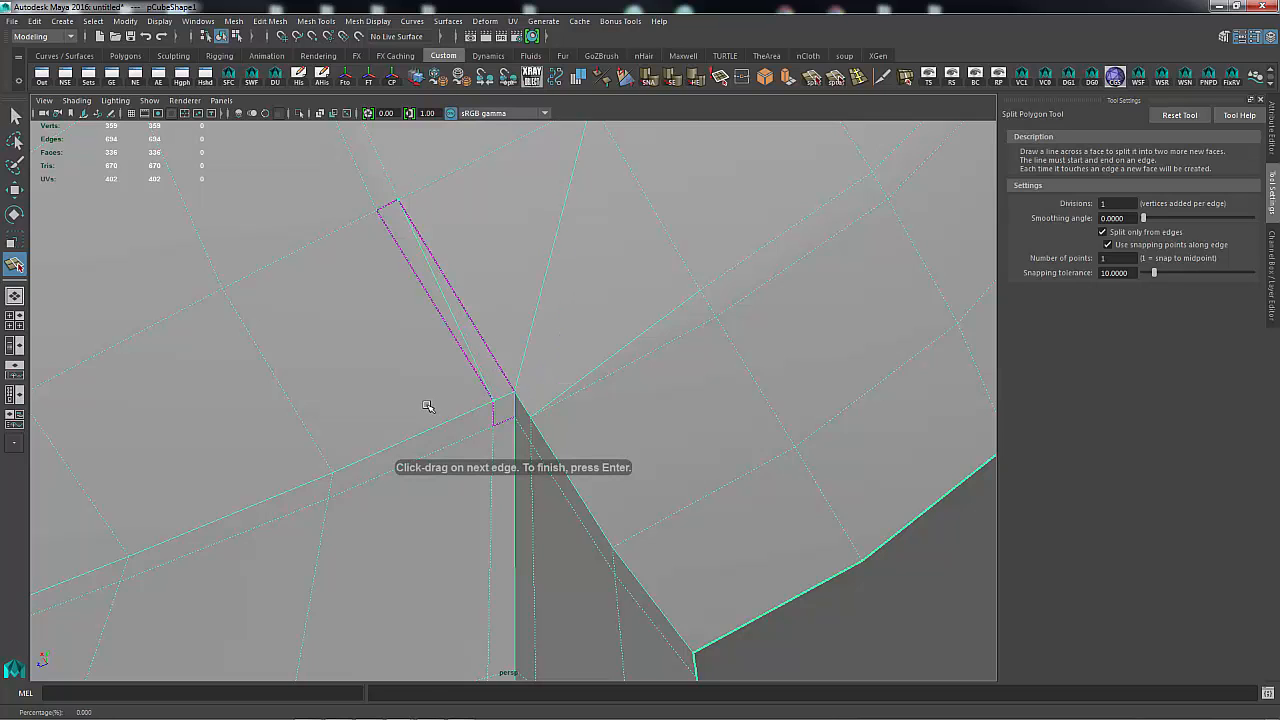
pyautogui.press('Return')
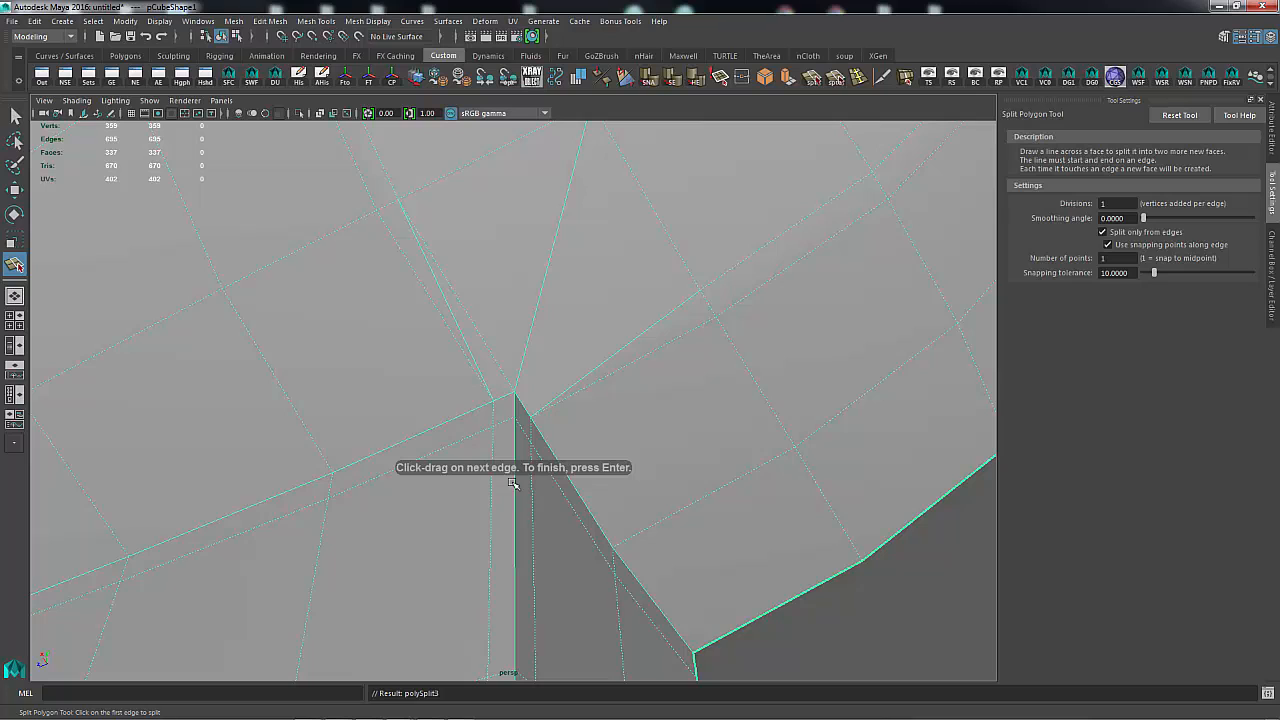
pyautogui.rightClick(482, 290)
pyautogui.press('q')
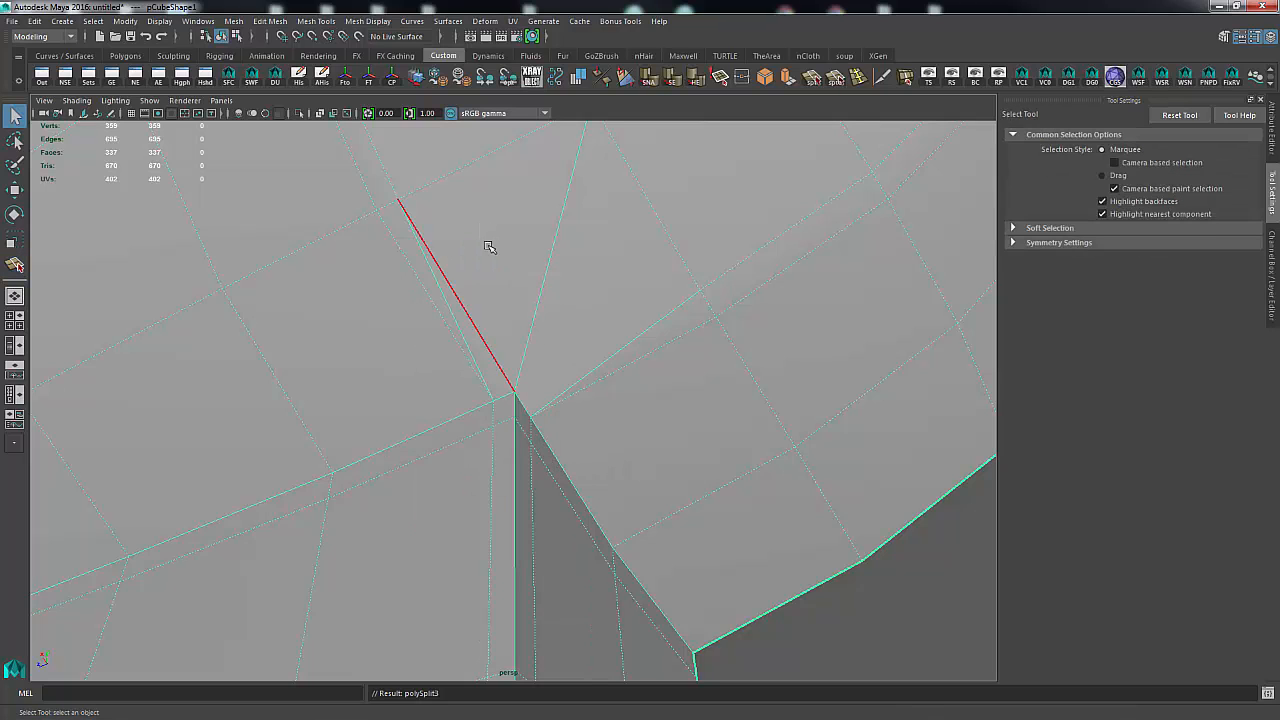
pyautogui.click(522, 272)
pyautogui.keyDown('shift'); pyautogui.moveTo(527, 253); pyautogui.dragTo(486, 277, button='right'); pyautogui.keyUp('shift')
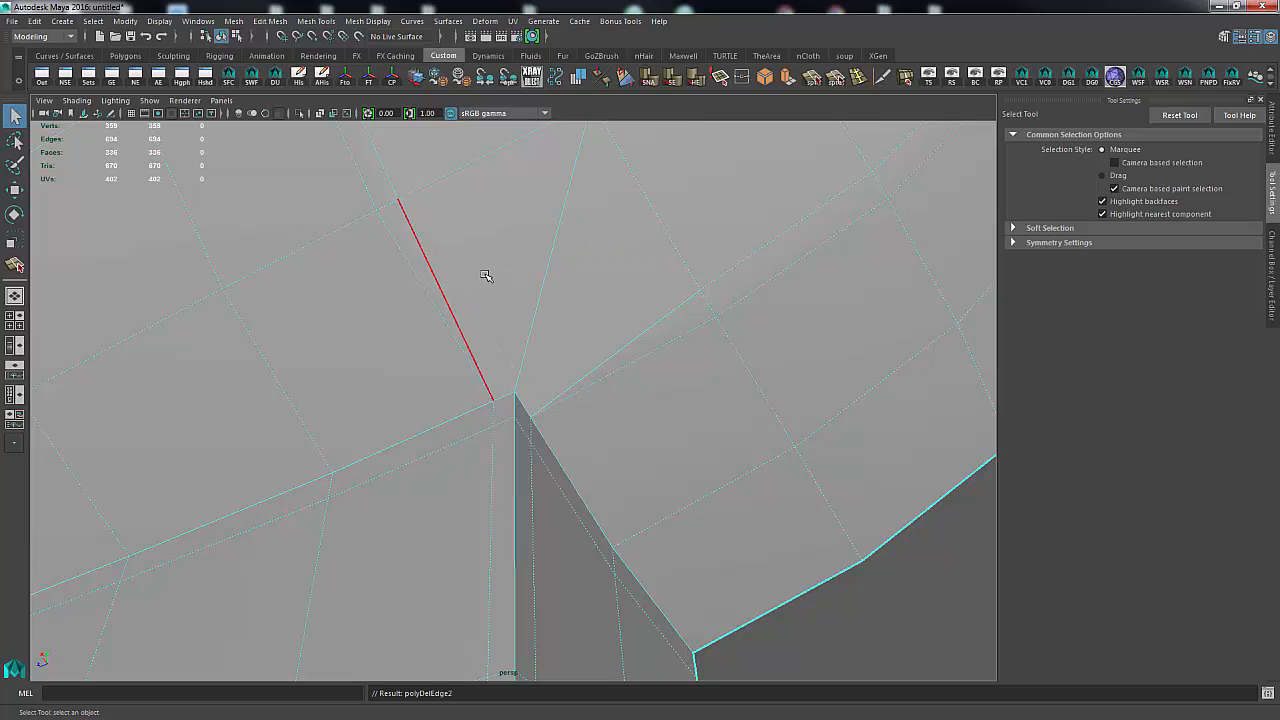
# Step: Examine the reworked faces around the base corner and the edge loop running from the underside down the base's end
pyautogui.keyDown('alt'); pyautogui.moveTo(731, 347); pyautogui.dragTo(640, 306); pyautogui.keyUp('alt')
pyautogui.moveTo(552, 295); pyautogui.dragTo(553, 330, button='right')
pyautogui.click(580, 340)
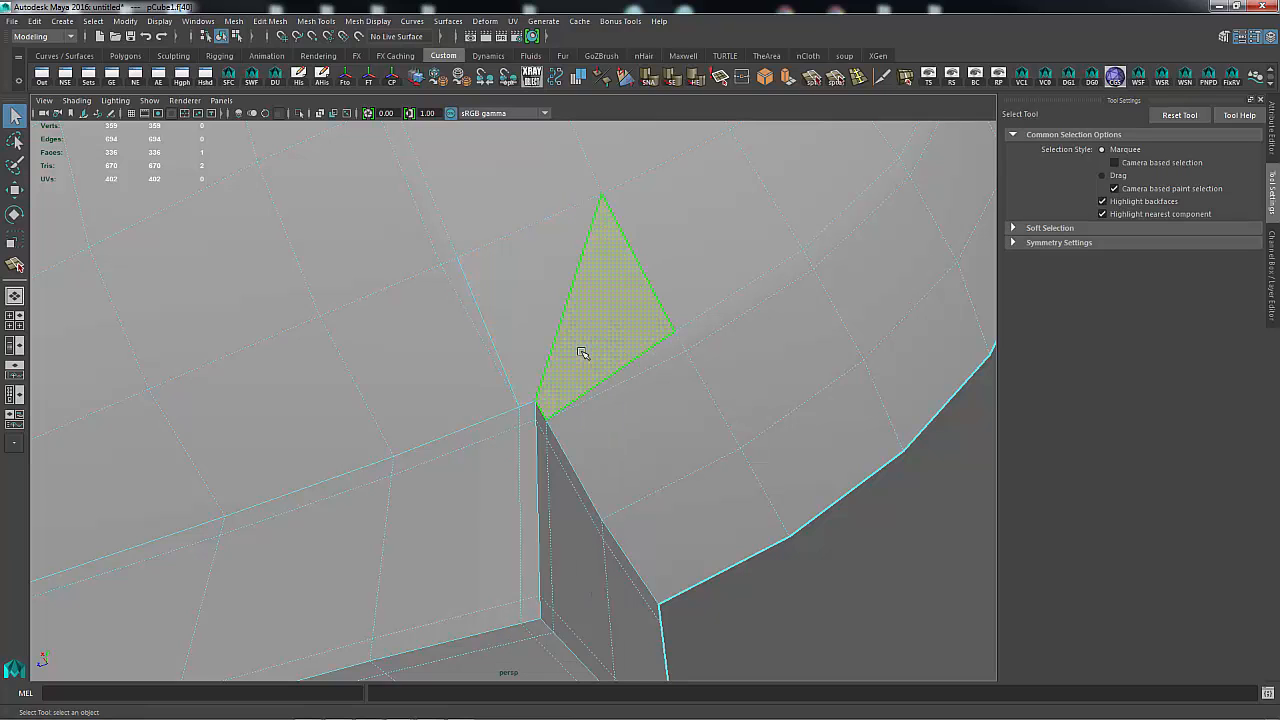
pyautogui.click(532, 416)
pyautogui.click(537, 420)
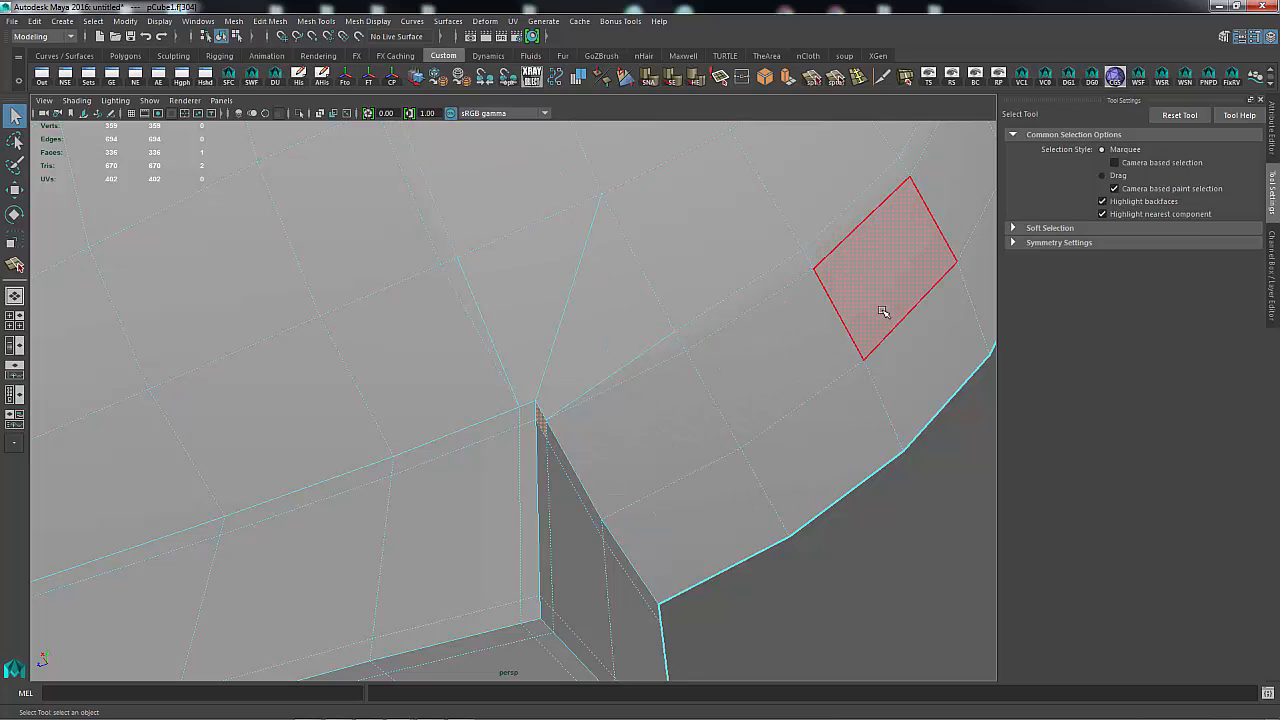
pyautogui.keyDown('alt'); pyautogui.moveTo(884, 312); pyautogui.dragTo(687, 320, button='right'); pyautogui.keyUp('alt')
pyautogui.keyDown('alt'); pyautogui.moveTo(687, 320); pyautogui.dragTo(650, 319); pyautogui.keyUp('alt')
pyautogui.keyDown('alt'); pyautogui.moveTo(456, 331); pyautogui.dragTo(620, 311, button='right'); pyautogui.keyUp('alt')
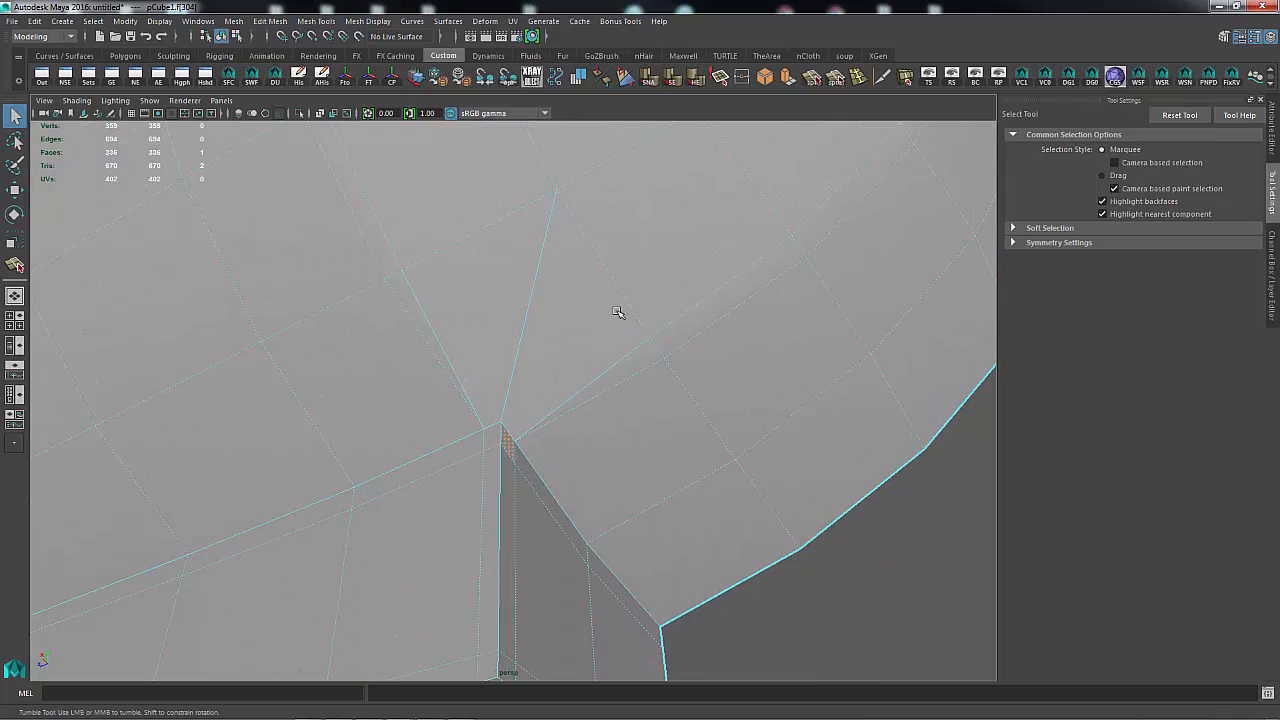
pyautogui.moveTo(620, 311)
pyautogui.keyDown('alt'); pyautogui.mouseDown()
pyautogui.moveTo(660, 306)
pyautogui.moveTo(621, 306)
pyautogui.moveTo(632, 310)
pyautogui.mouseUp(); pyautogui.keyUp('alt')
pyautogui.moveTo(637, 312); pyautogui.dragTo(649, 281, button='right')
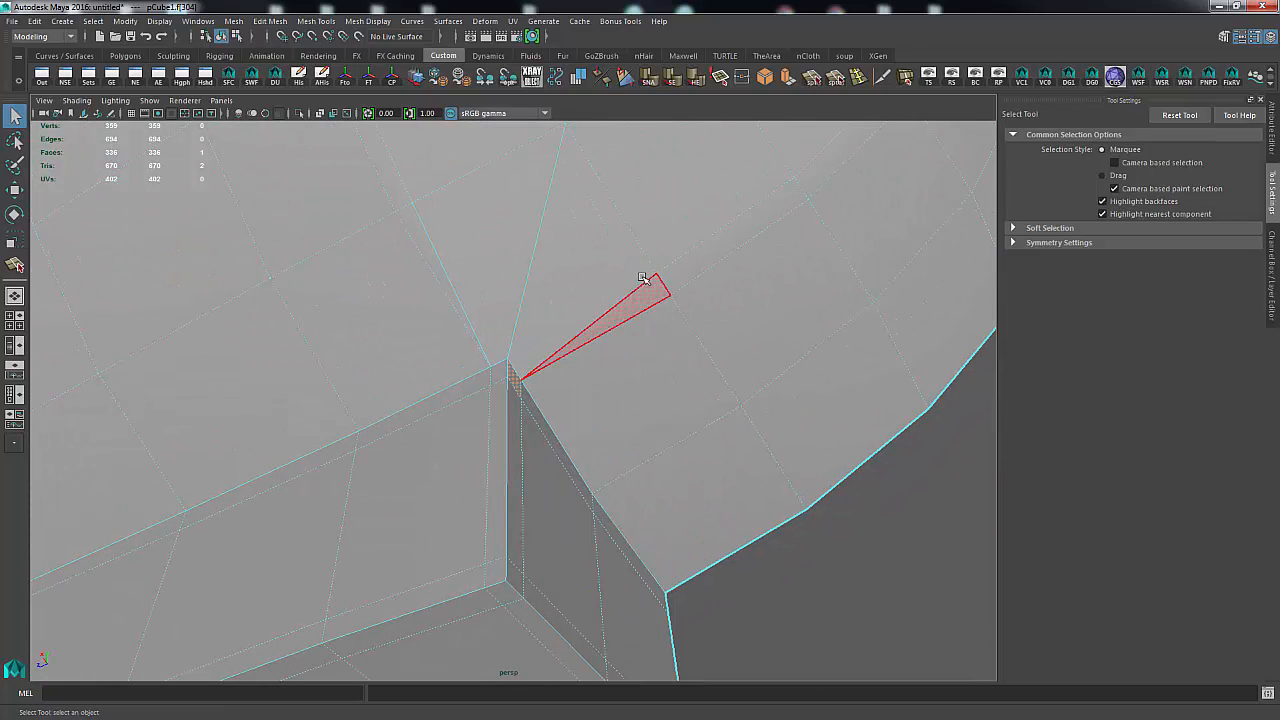
pyautogui.doubleClick(651, 308)
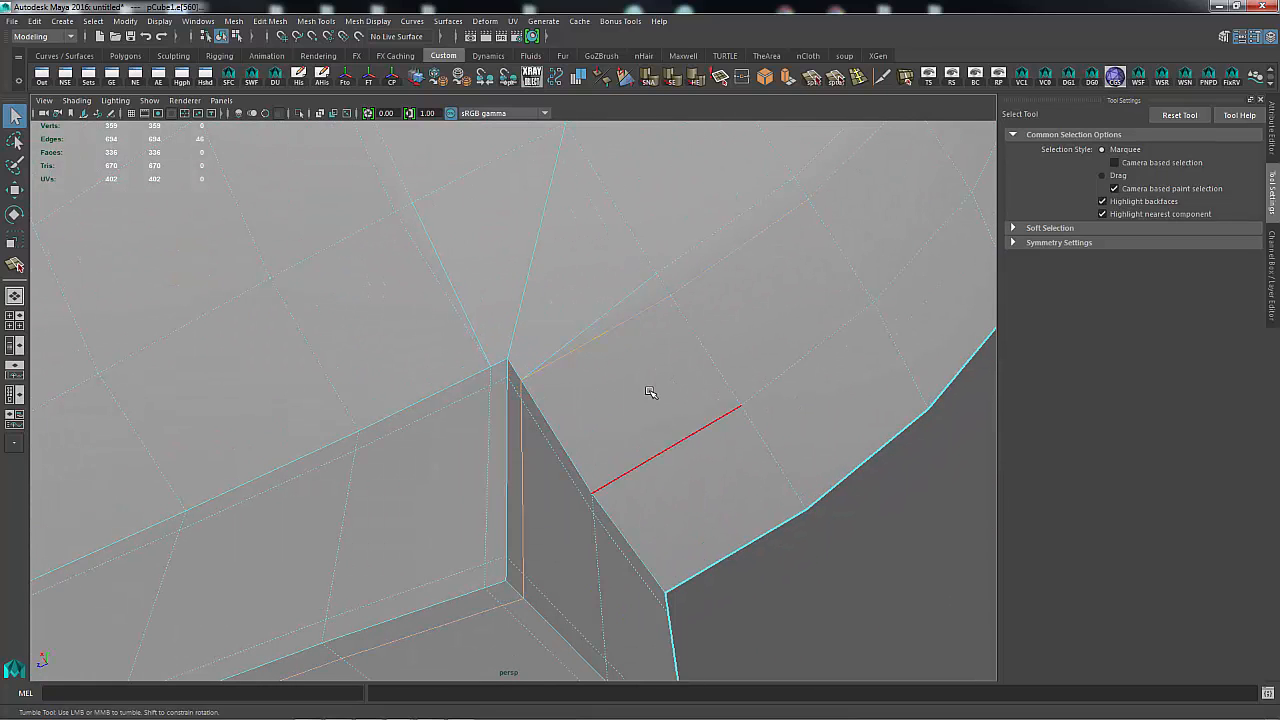
# Step: Examine where the selected edge loop runs around the tub, inside and out, and inspect the base's corner at the opposite end
pyautogui.keyDown('alt'); pyautogui.moveTo(609, 391); pyautogui.dragTo(605, 469); pyautogui.keyUp('alt')
pyautogui.keyDown('alt'); pyautogui.moveTo(605, 469); pyautogui.dragTo(460, 460, button='right'); pyautogui.keyUp('alt')
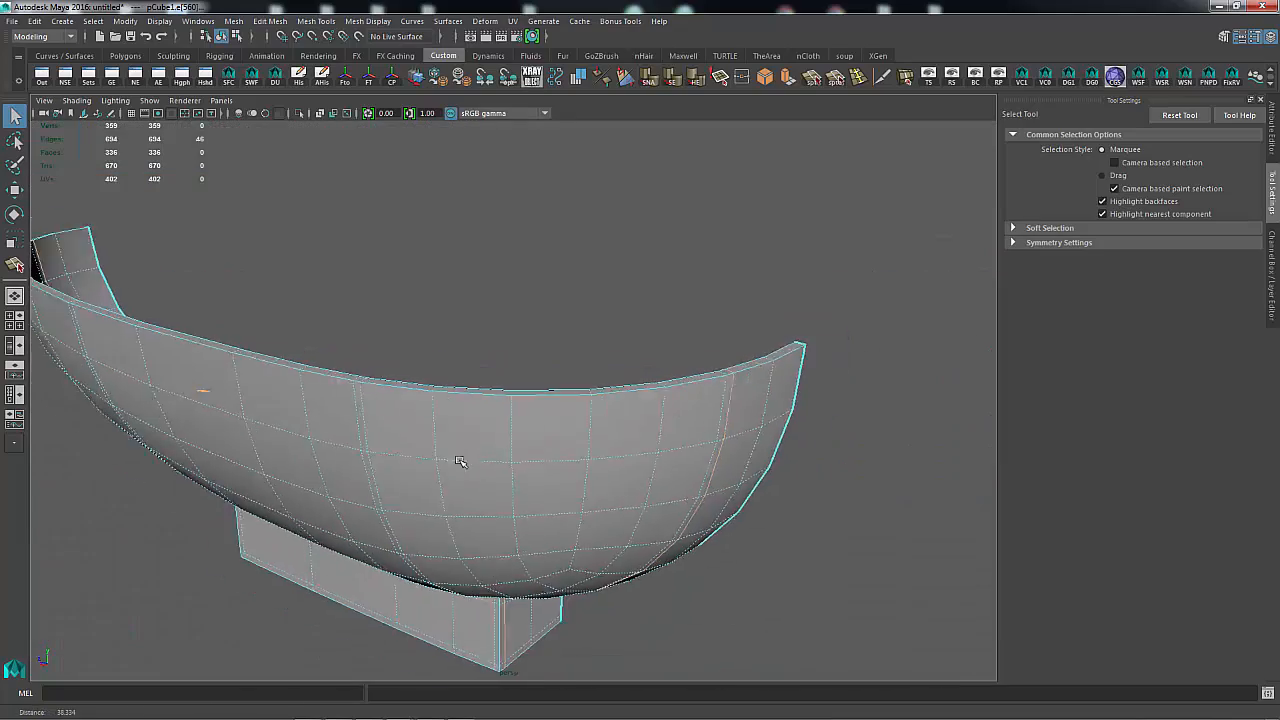
pyautogui.keyDown('alt'); pyautogui.moveTo(460, 460); pyautogui.dragTo(543, 509); pyautogui.keyUp('alt')
pyautogui.keyDown('alt'); pyautogui.moveTo(373, 420); pyautogui.dragTo(900, 414); pyautogui.keyUp('alt')
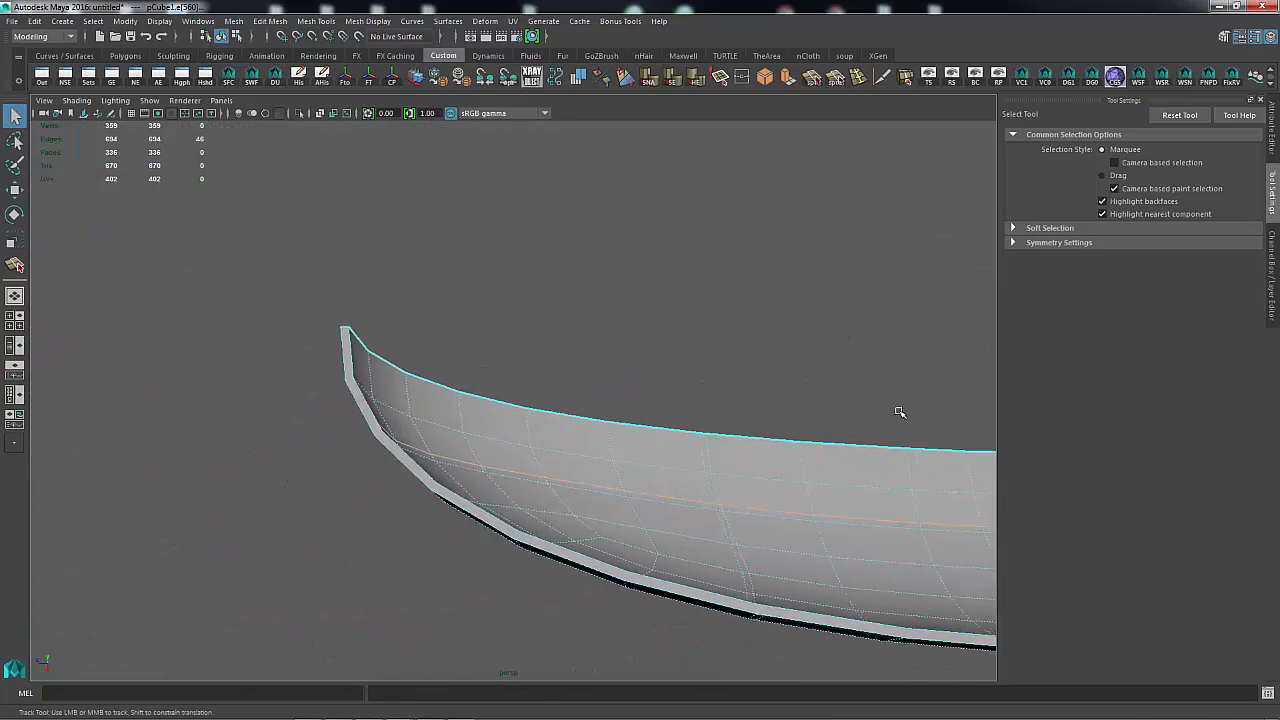
pyautogui.keyDown('alt'); pyautogui.moveTo(403, 526); pyautogui.dragTo(560, 426); pyautogui.keyUp('alt')
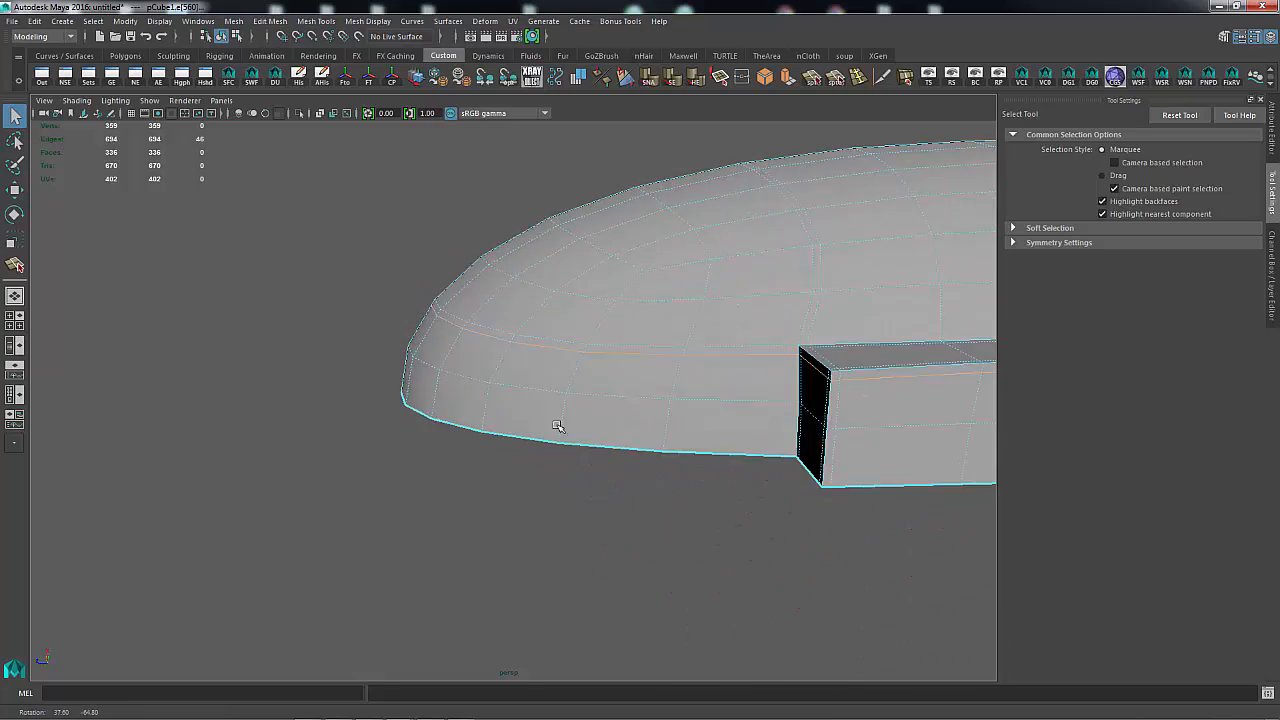
pyautogui.keyDown('alt'); pyautogui.moveTo(560, 426); pyautogui.dragTo(791, 369, button='right'); pyautogui.keyUp('alt')
pyautogui.keyDown('alt'); pyautogui.moveTo(791, 369); pyautogui.dragTo(385, 358, button='middle'); pyautogui.keyUp('alt')
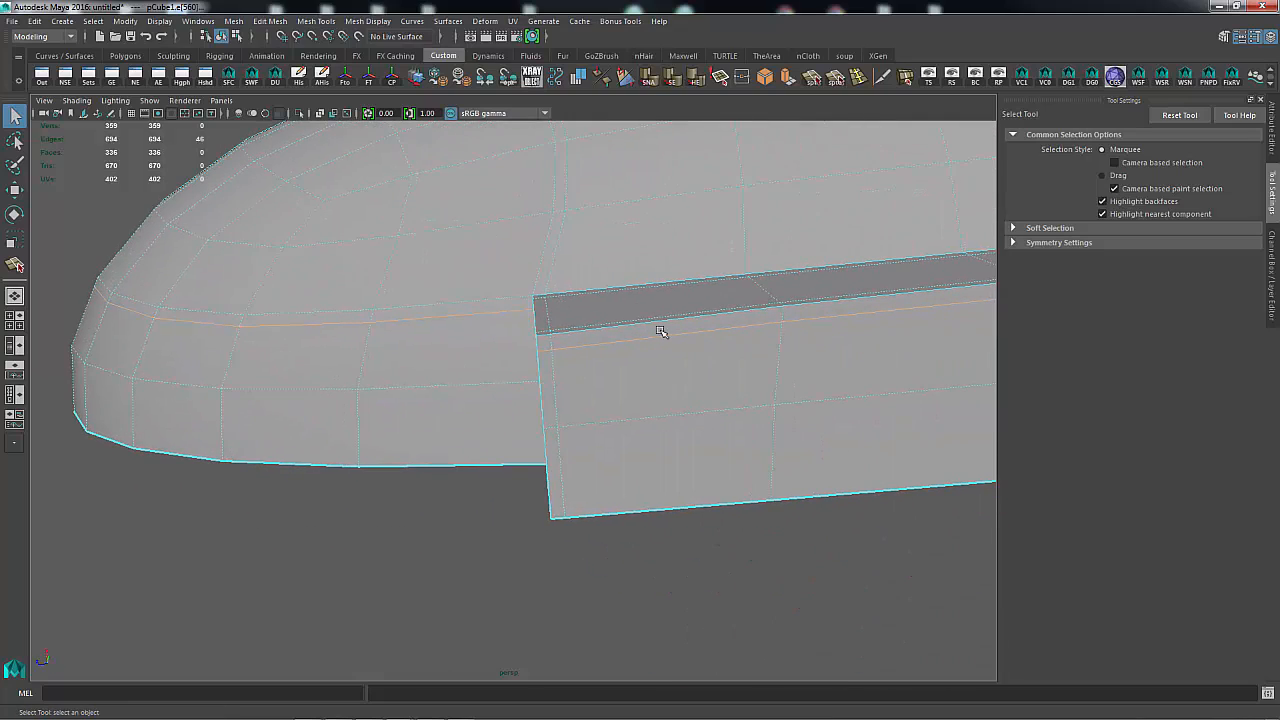
pyautogui.keyDown('alt'); pyautogui.moveTo(660, 331); pyautogui.dragTo(713, 368); pyautogui.keyUp('alt')
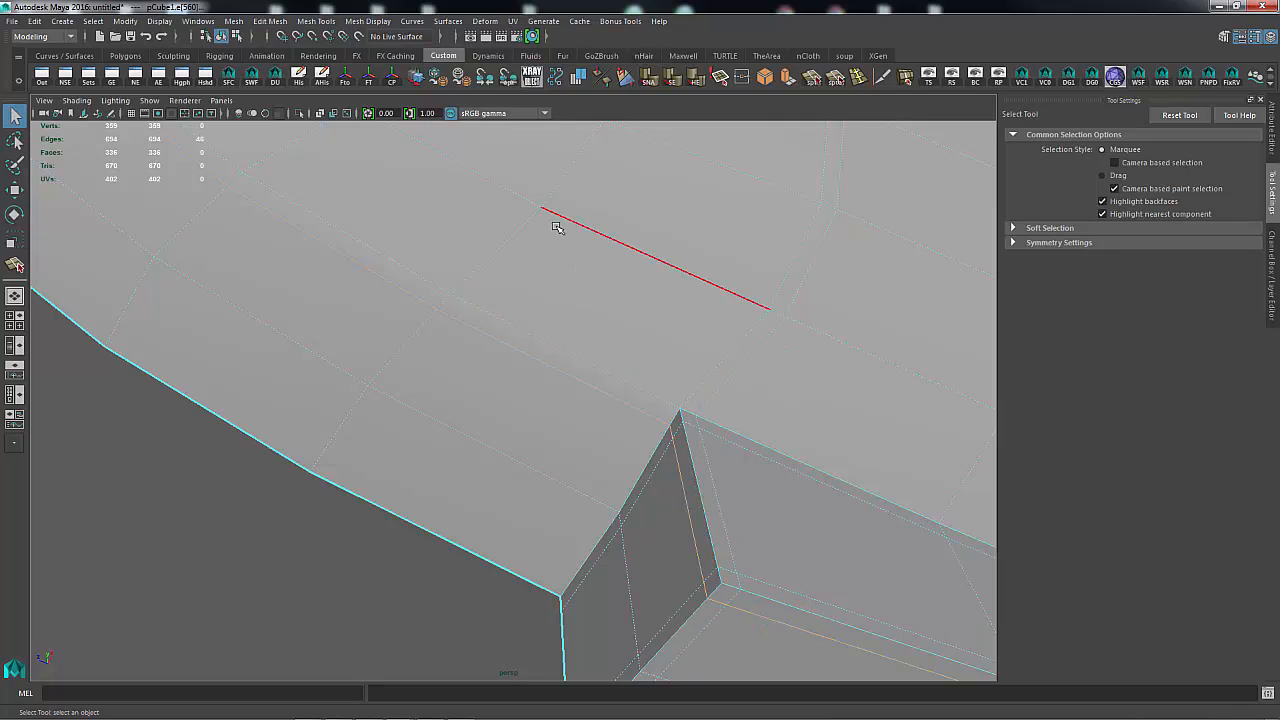
# Step: Split the underside face at the base's other corner diagonally, from its far outer vertex to the corner vertex
pyautogui.click(686, 251)
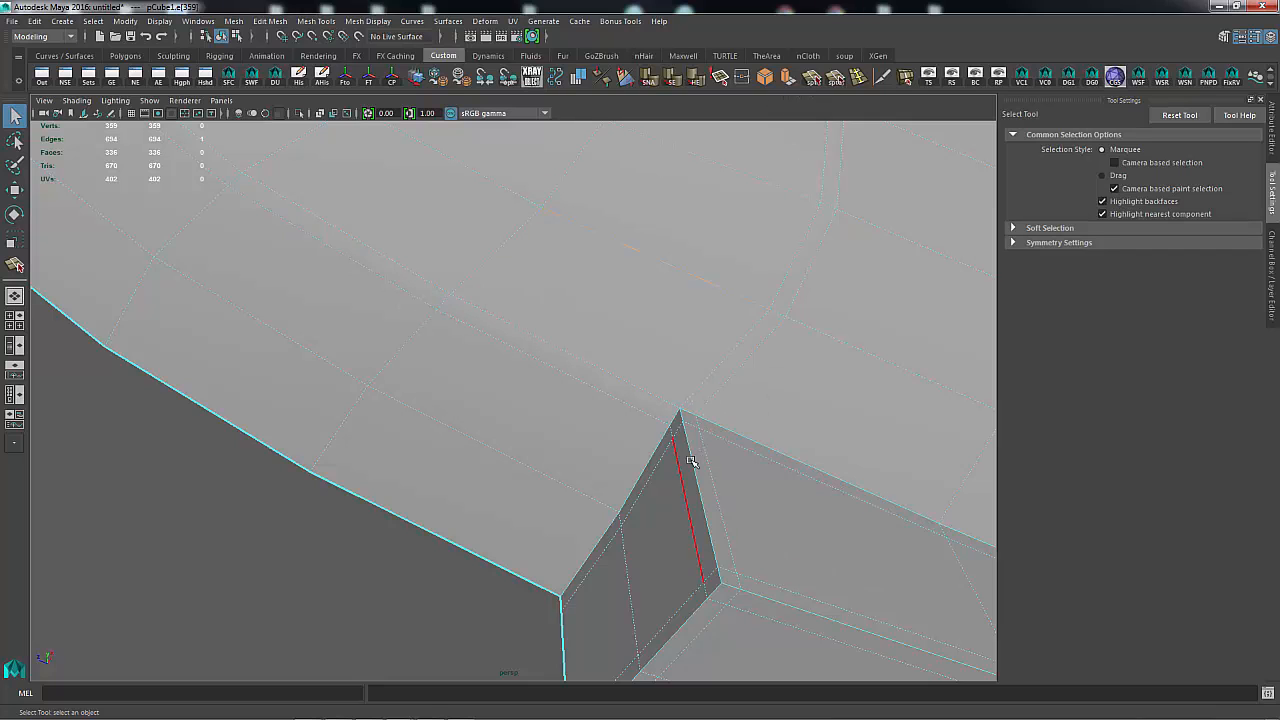
pyautogui.click(818, 78)
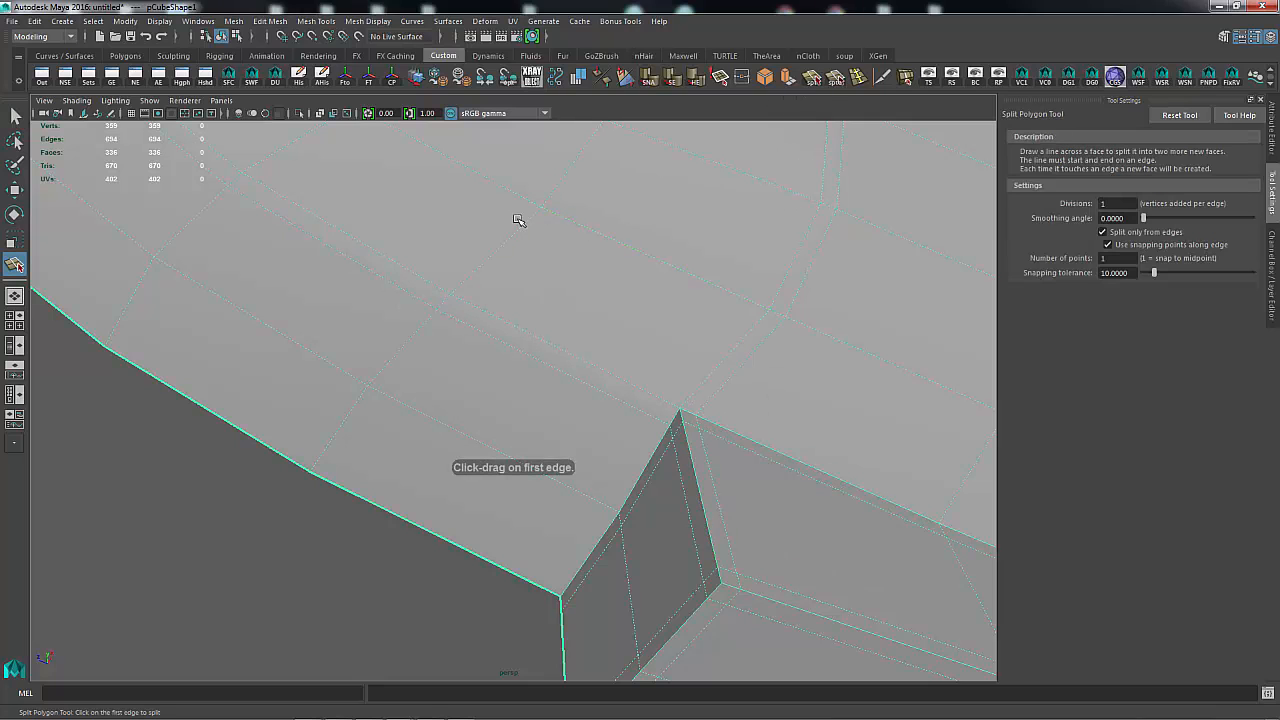
pyautogui.moveTo(526, 221); pyautogui.dragTo(626, 156)
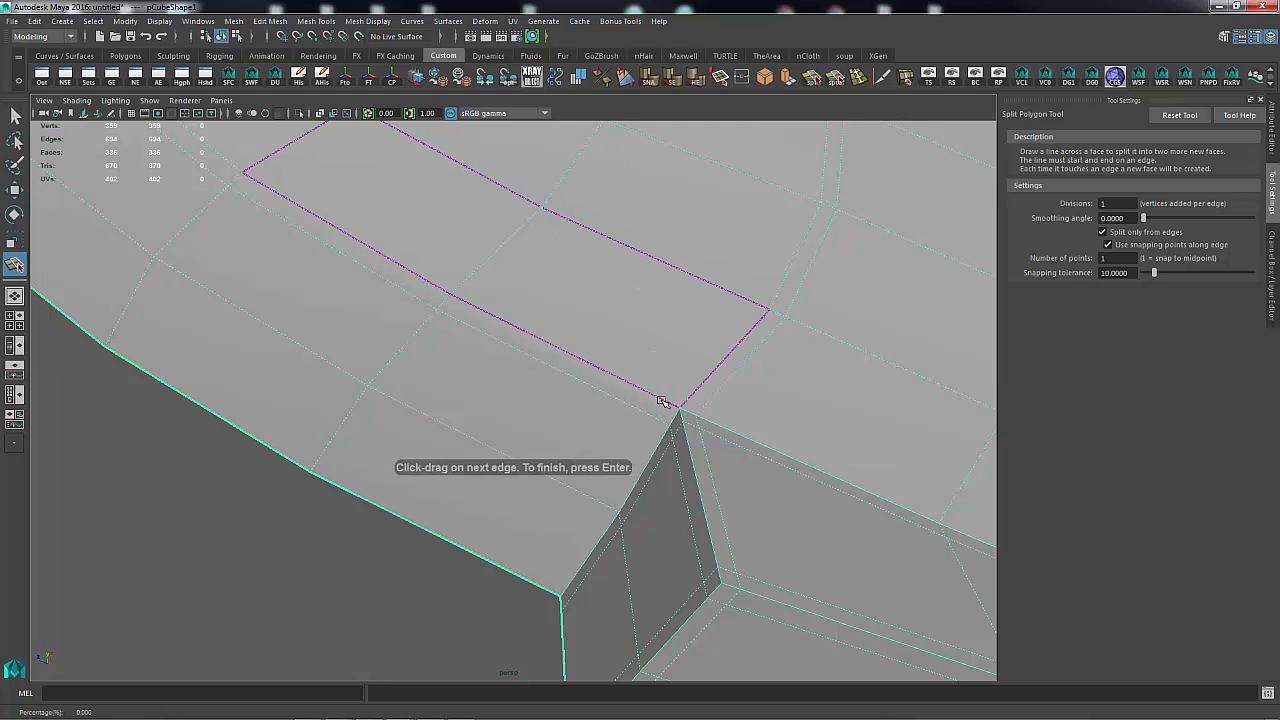
pyautogui.moveTo(662, 399); pyautogui.dragTo(676, 404)
pyautogui.press('Return')
# Step: Split the narrow strips on both sides of this corner diagonally, from their far inner vertices to the loop vertices beside the corner
pyautogui.keyDown('alt'); pyautogui.moveTo(749, 340); pyautogui.dragTo(666, 197); pyautogui.keyUp('alt')
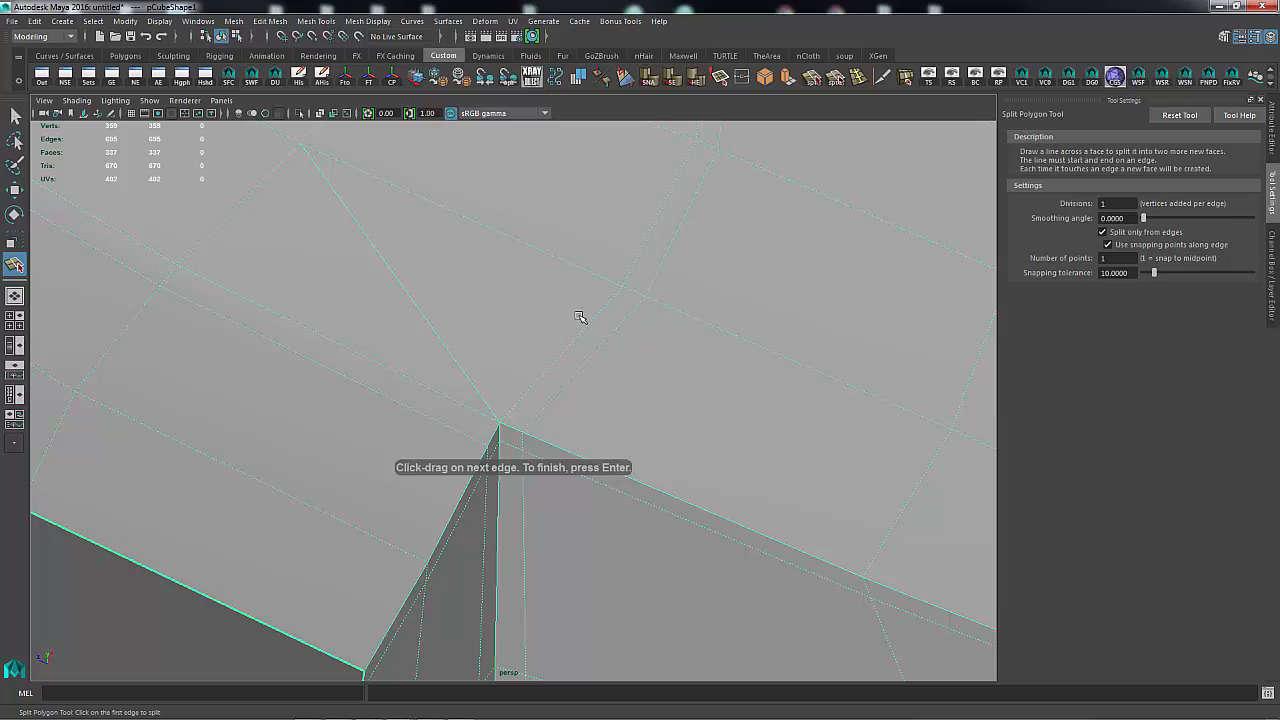
pyautogui.moveTo(620, 292); pyautogui.dragTo(555, 398)
pyautogui.press('Return')
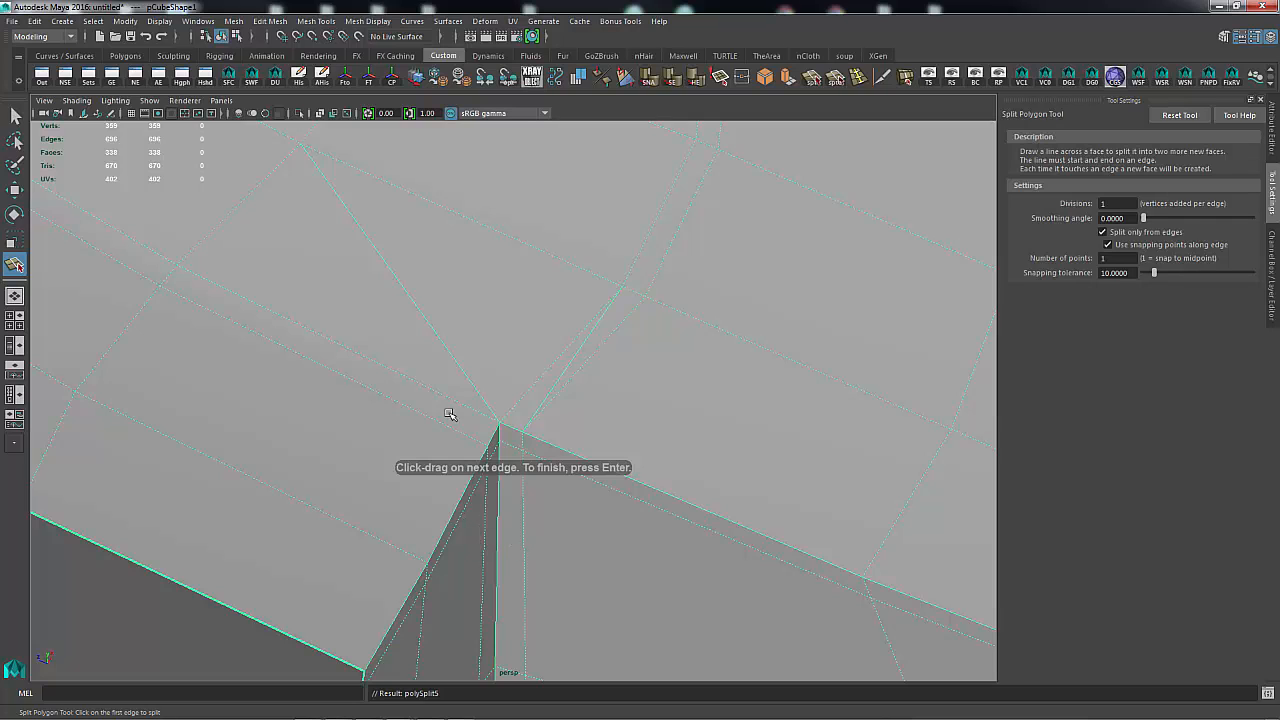
pyautogui.moveTo(182, 273); pyautogui.dragTo(165, 273)
pyautogui.click(471, 440)
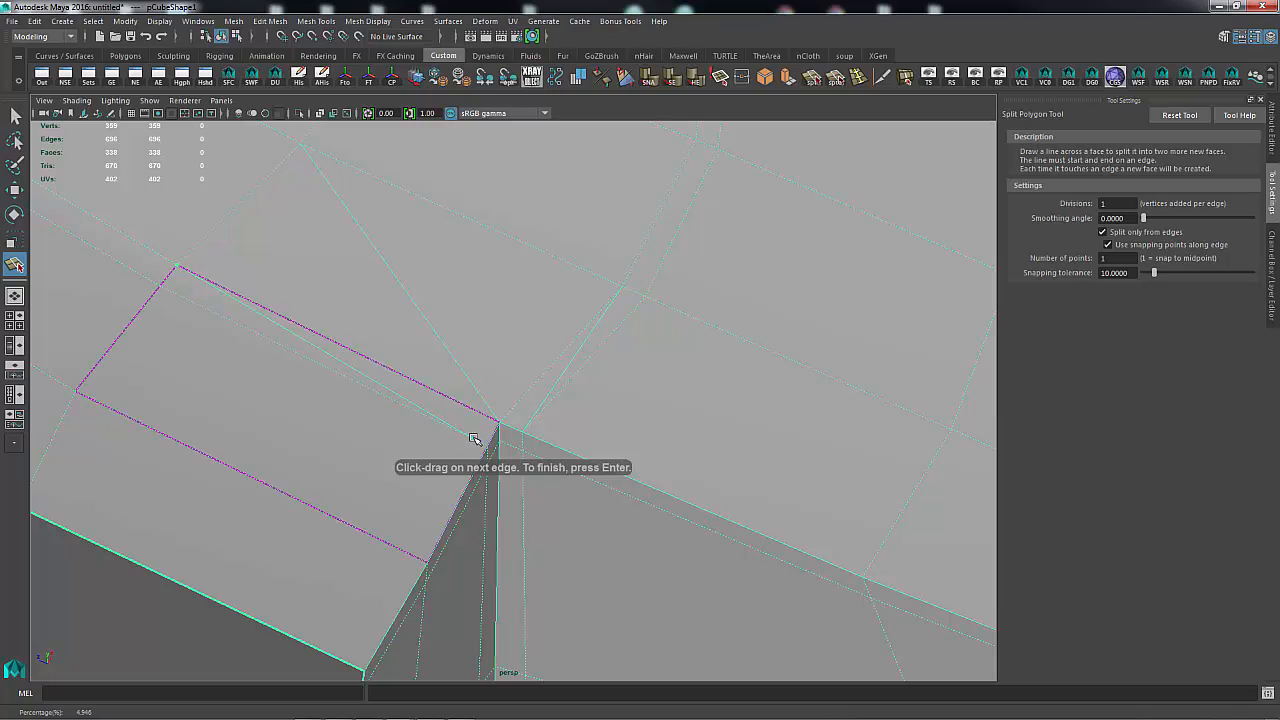
pyautogui.press('Return')
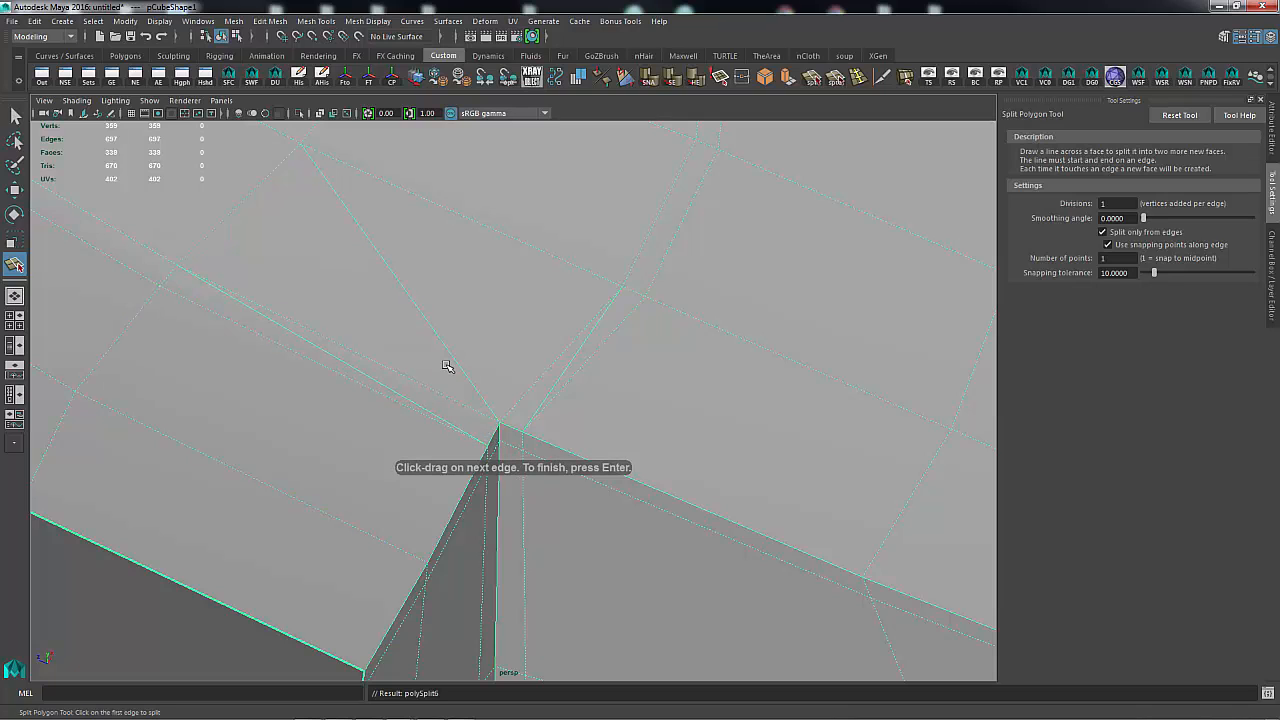
# Step: Delete the edge loop that crosses the tub next to the new strip diagonal on the base's long side
pyautogui.press('q')
pyautogui.moveTo(446, 336); pyautogui.dragTo(463, 297, button='right')
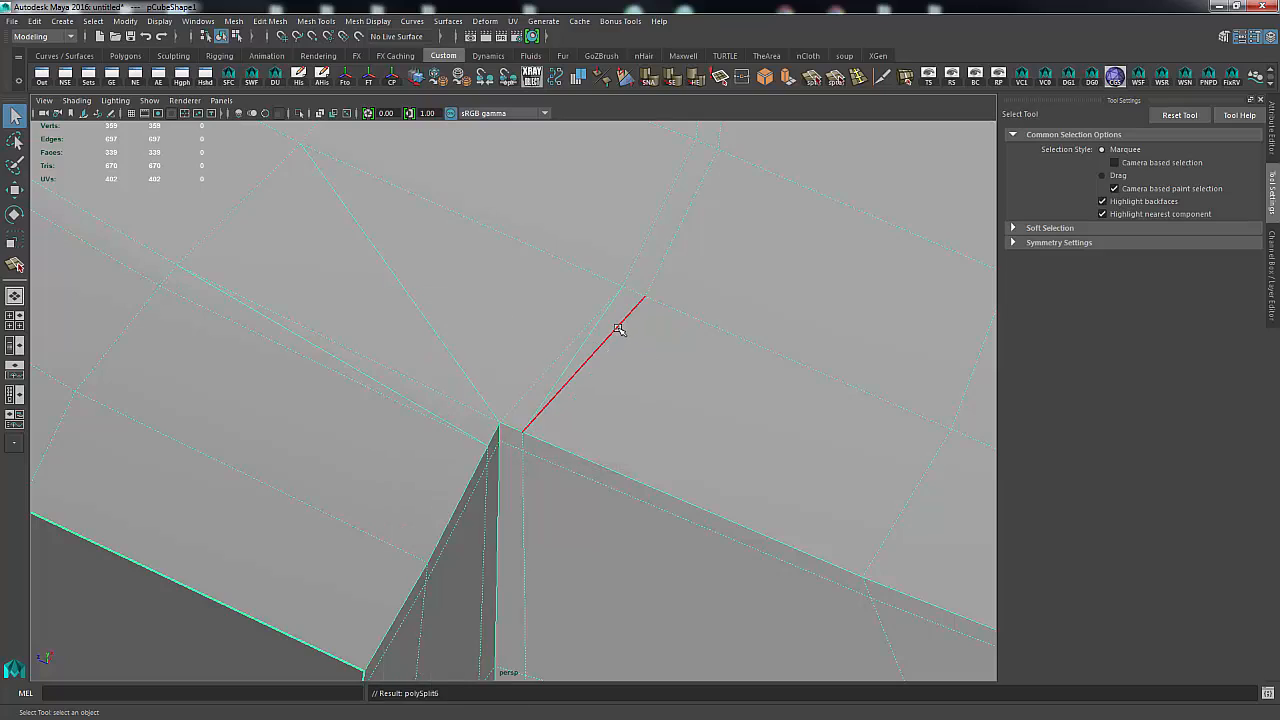
pyautogui.doubleClick(619, 330)
pyautogui.moveTo(820, 337)
pyautogui.keyDown('alt'); pyautogui.mouseDown()
pyautogui.moveTo(569, 291)
pyautogui.moveTo(595, 415)
pyautogui.moveTo(677, 437)
pyautogui.mouseUp(); pyautogui.keyUp('alt')
pyautogui.moveTo(457, 466)
pyautogui.keyDown('alt'); pyautogui.mouseDown()
pyautogui.moveTo(606, 429)
pyautogui.moveTo(550, 383)
pyautogui.moveTo(627, 381)
pyautogui.mouseUp(); pyautogui.keyUp('alt')
pyautogui.keyDown('shift'); pyautogui.moveTo(627, 381); pyautogui.dragTo(570, 404, button='right'); pyautogui.keyUp('shift')
# Step: Delete the two leftover edges that run from the base corner beside the new strip diagonals
pyautogui.keyDown('alt'); pyautogui.moveTo(560, 450); pyautogui.dragTo(490, 393); pyautogui.keyUp('alt')
pyautogui.keyDown('alt'); pyautogui.moveTo(490, 393); pyautogui.dragTo(565, 385, button='right'); pyautogui.keyUp('alt')
pyautogui.keyDown('alt'); pyautogui.moveTo(565, 385); pyautogui.dragTo(543, 378); pyautogui.keyUp('alt')
pyautogui.click(520, 400)
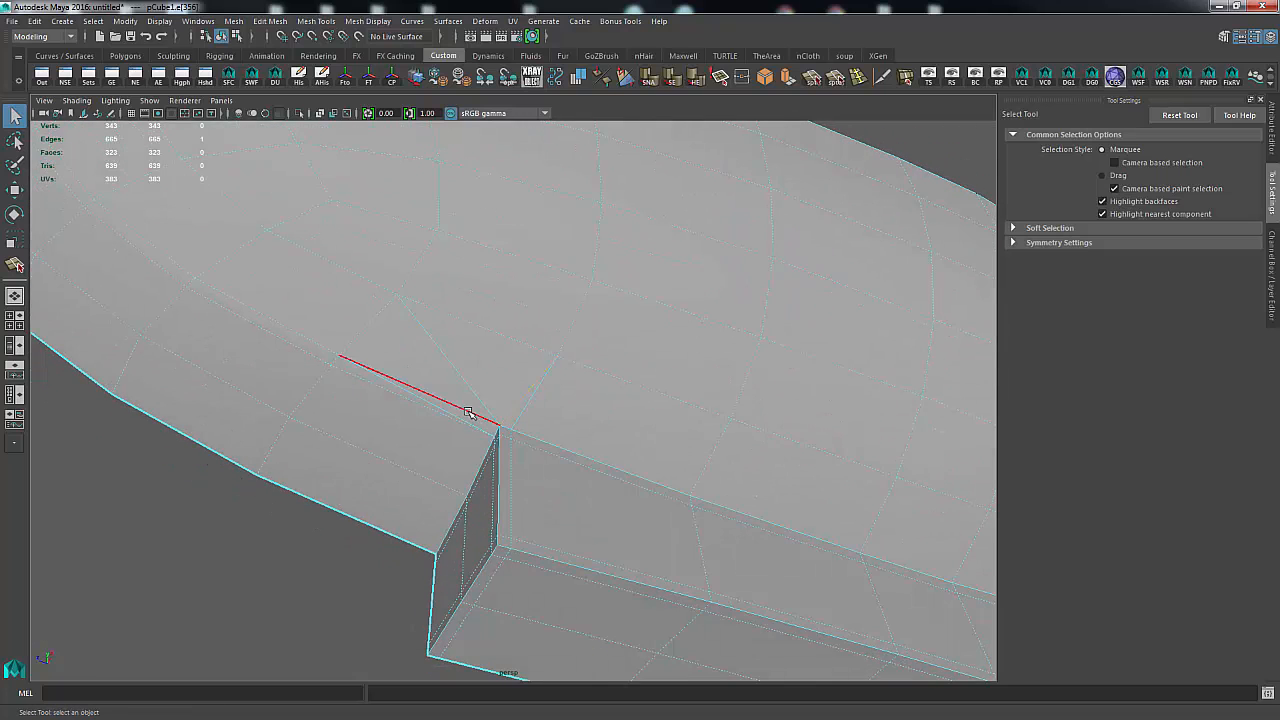
pyautogui.keyDown('shift'); pyautogui.click(471, 412); pyautogui.keyUp('shift')
pyautogui.keyDown('shift'); pyautogui.moveTo(614, 321); pyautogui.dragTo(566, 343, button='right'); pyautogui.keyUp('shift')
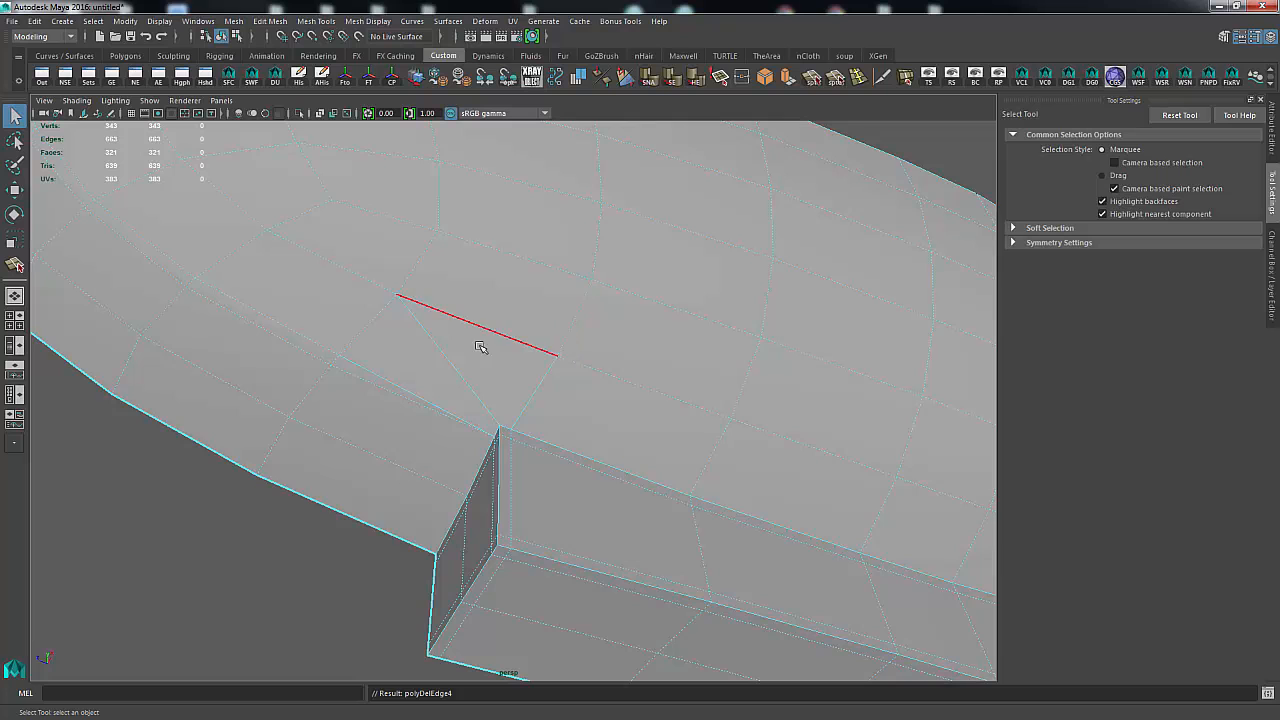
# Step: Delete the redundant edge loop running lengthwise around the tub beside the base's end strips, after following it inside and out
pyautogui.keyDown('alt'); pyautogui.moveTo(480, 349); pyautogui.dragTo(503, 337); pyautogui.keyUp('alt')
pyautogui.doubleClick(453, 365)
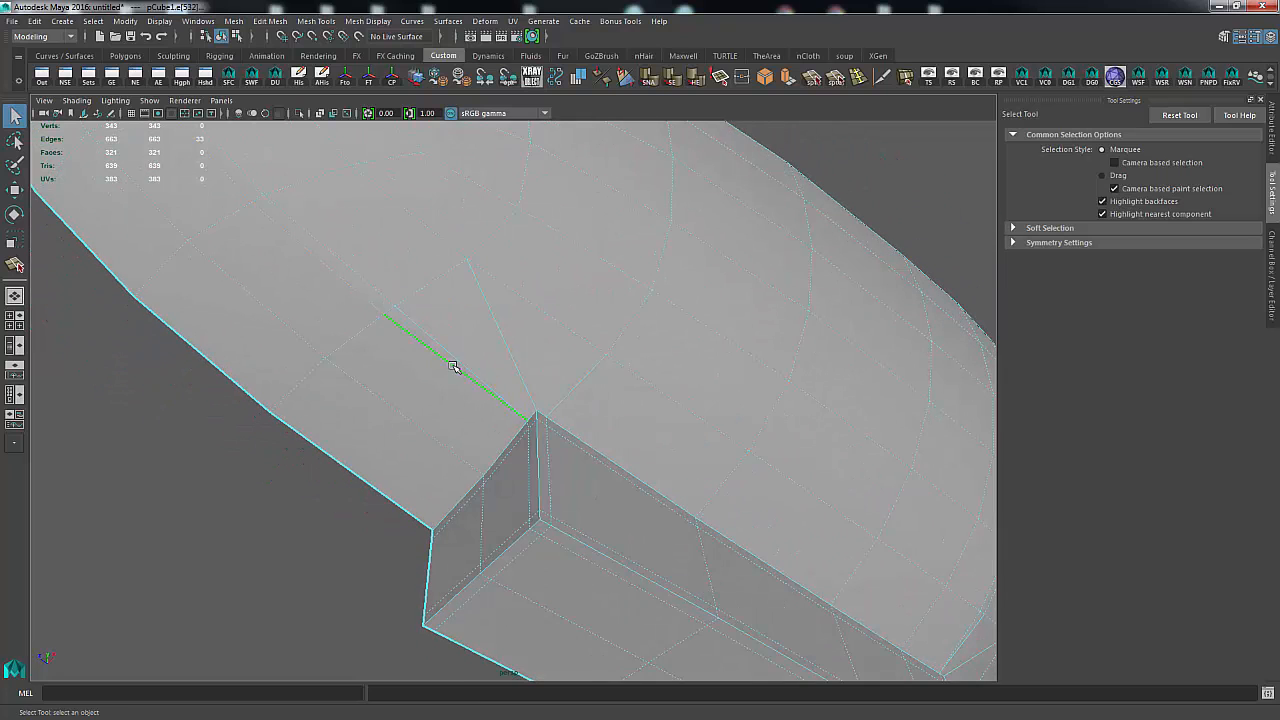
pyautogui.keyDown('alt'); pyautogui.moveTo(751, 349); pyautogui.dragTo(483, 328, button='right'); pyautogui.keyUp('alt')
pyautogui.keyDown('alt'); pyautogui.moveTo(551, 402); pyautogui.dragTo(388, 461); pyautogui.keyUp('alt')
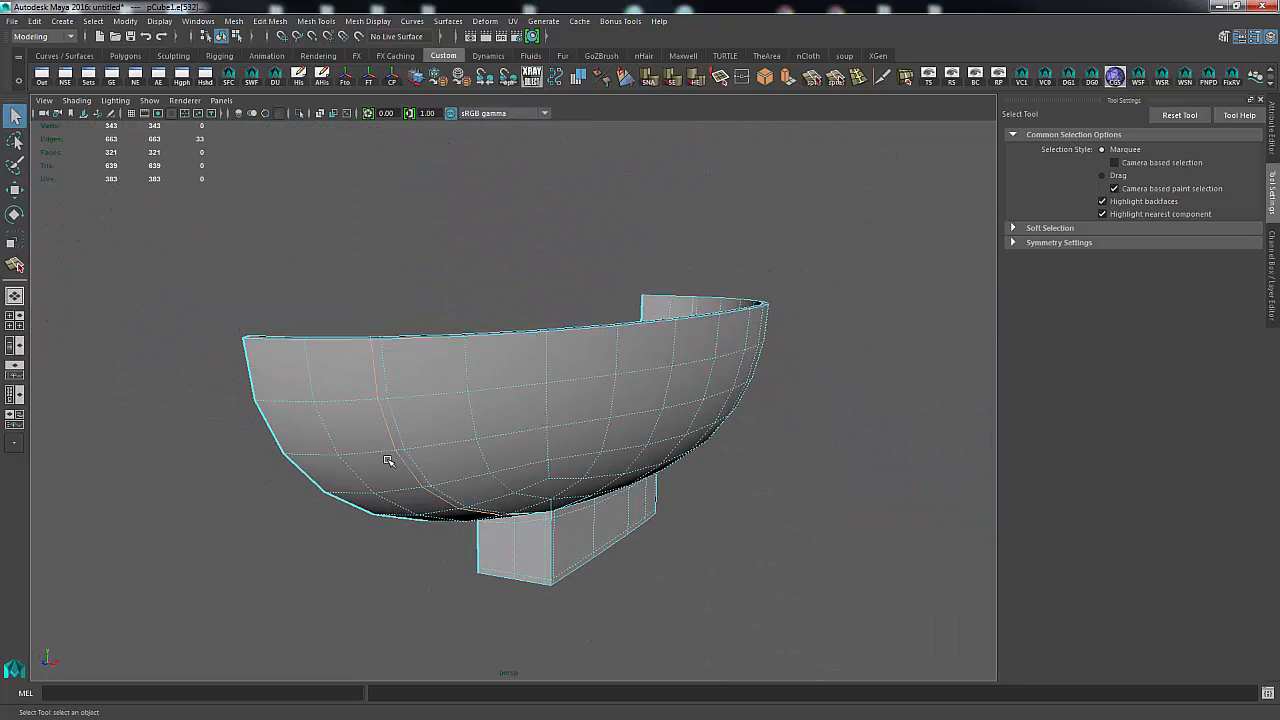
pyautogui.keyDown('alt'); pyautogui.moveTo(381, 339); pyautogui.dragTo(464, 404); pyautogui.keyUp('alt')
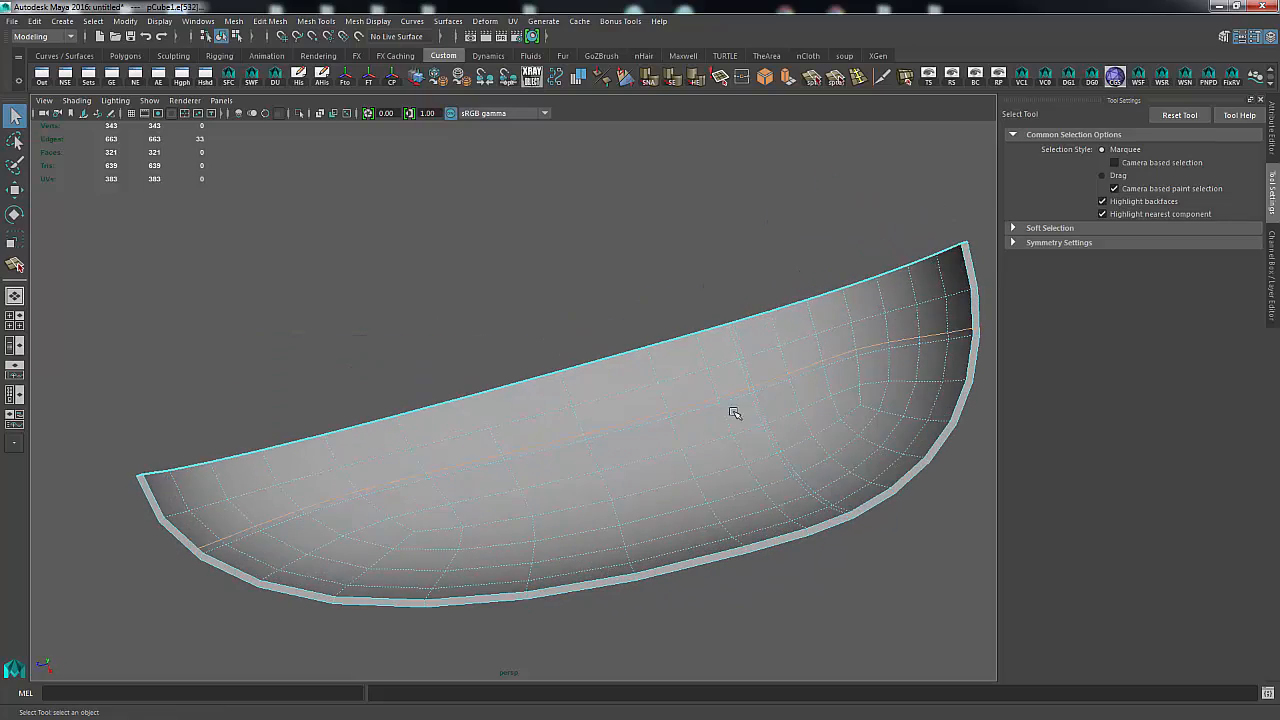
pyautogui.keyDown('alt'); pyautogui.moveTo(912, 373); pyautogui.dragTo(692, 240); pyautogui.keyUp('alt')
pyautogui.keyDown('alt'); pyautogui.moveTo(468, 259); pyautogui.dragTo(580, 254, button='right'); pyautogui.keyUp('alt')
pyautogui.keyDown('alt'); pyautogui.moveTo(580, 254); pyautogui.dragTo(609, 375, button='middle'); pyautogui.keyUp('alt')
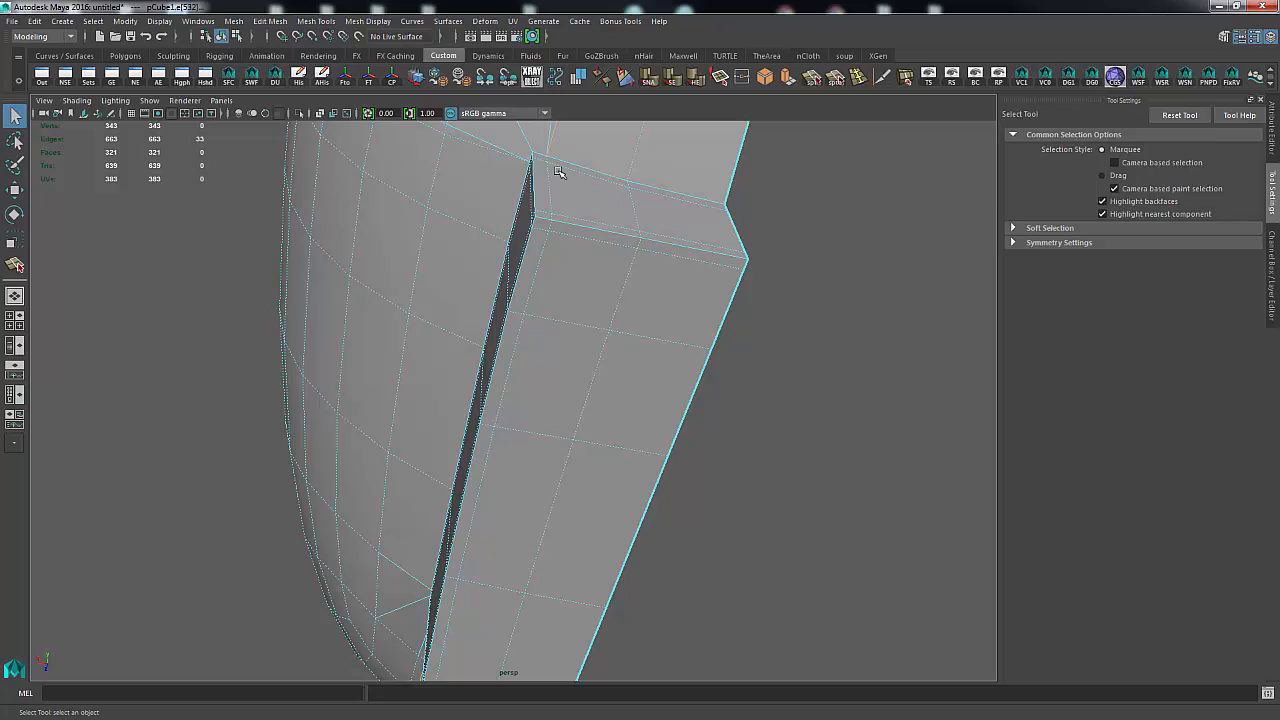
pyautogui.keyDown('alt'); pyautogui.moveTo(573, 157); pyautogui.dragTo(574, 283); pyautogui.keyUp('alt')
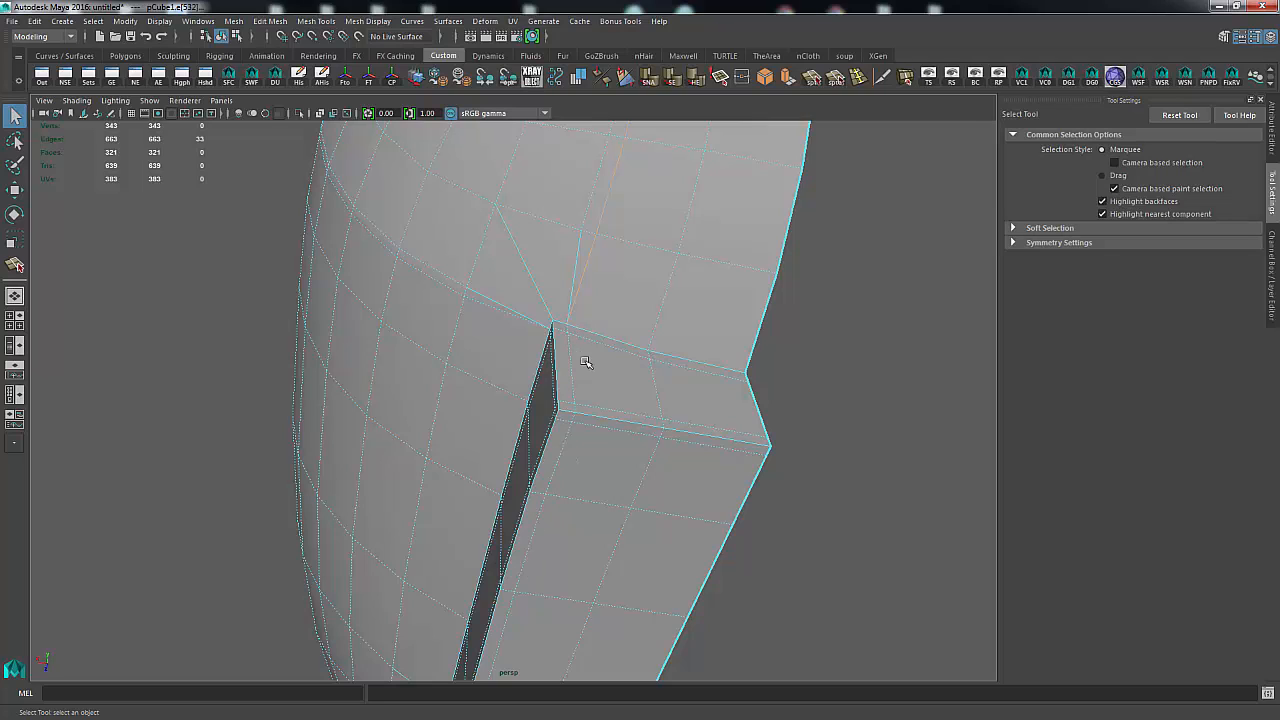
pyautogui.keyDown('shift'); pyautogui.rightClick(655, 281); pyautogui.keyUp('shift')
pyautogui.click(627, 299)
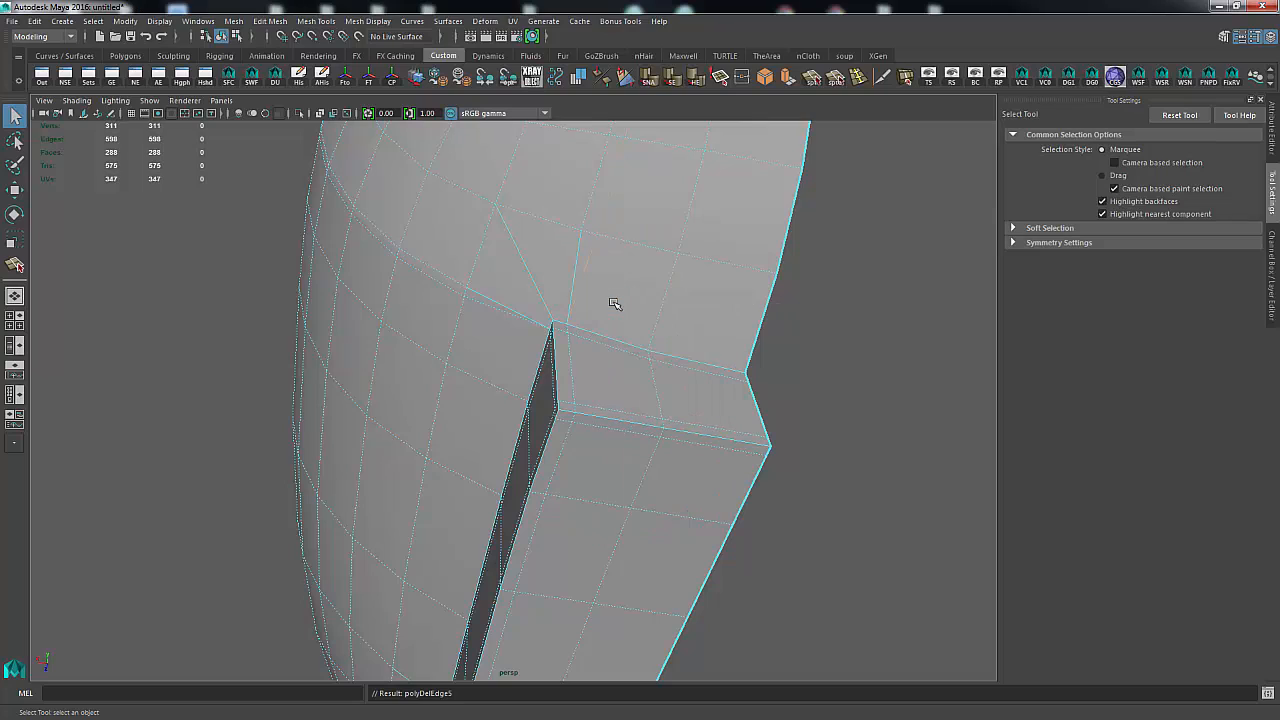
# Step: Delete the redundant edge loop crossing the tub's width beside the first reworked base corner
pyautogui.keyDown('alt'); pyautogui.moveTo(631, 277); pyautogui.dragTo(657, 298); pyautogui.keyUp('alt')
pyautogui.keyDown('alt'); pyautogui.moveTo(780, 313); pyautogui.dragTo(520, 344, button='right'); pyautogui.keyUp('alt')
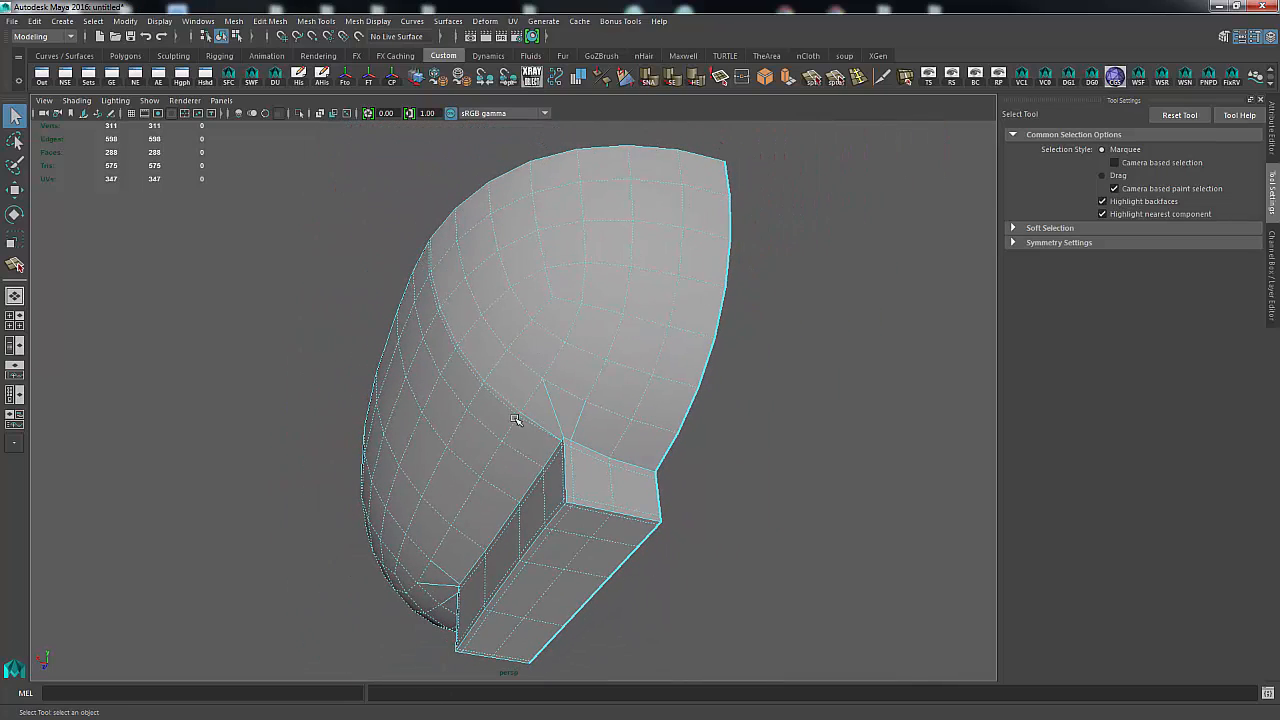
pyautogui.keyDown('alt'); pyautogui.moveTo(514, 419); pyautogui.dragTo(593, 375); pyautogui.keyUp('alt')
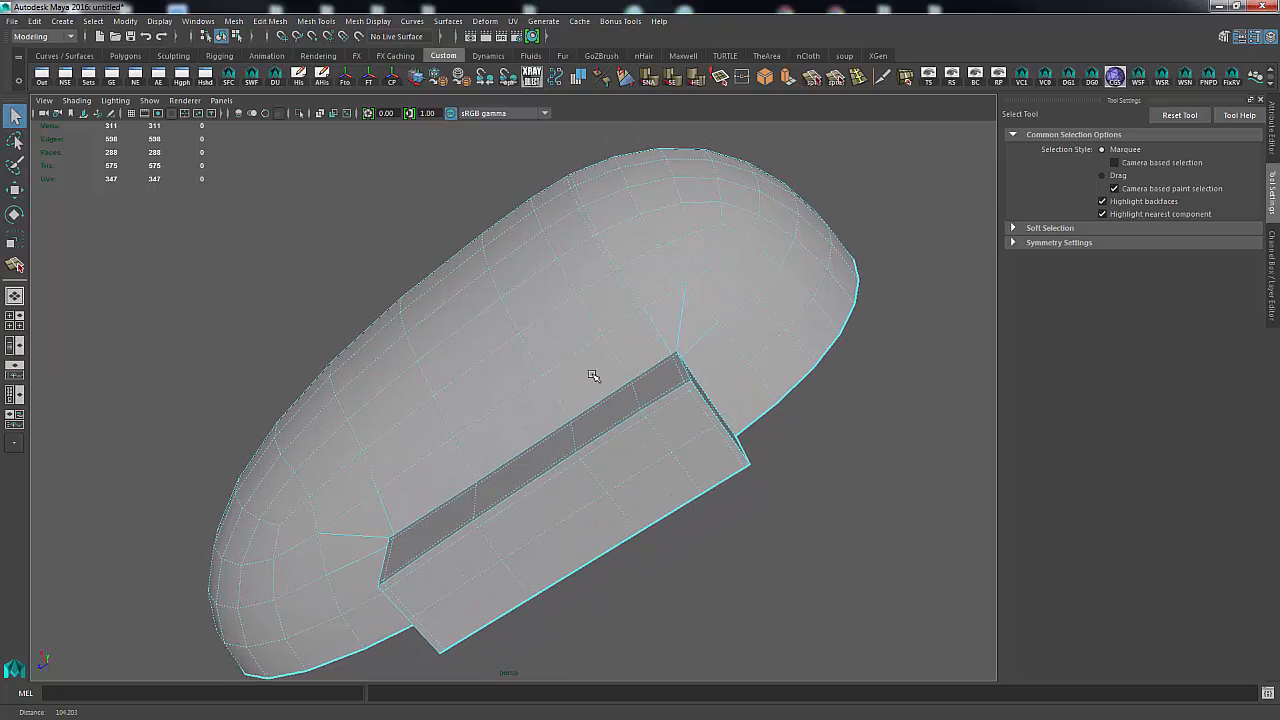
pyautogui.keyDown('alt'); pyautogui.moveTo(593, 375); pyautogui.dragTo(686, 354, button='right'); pyautogui.keyUp('alt')
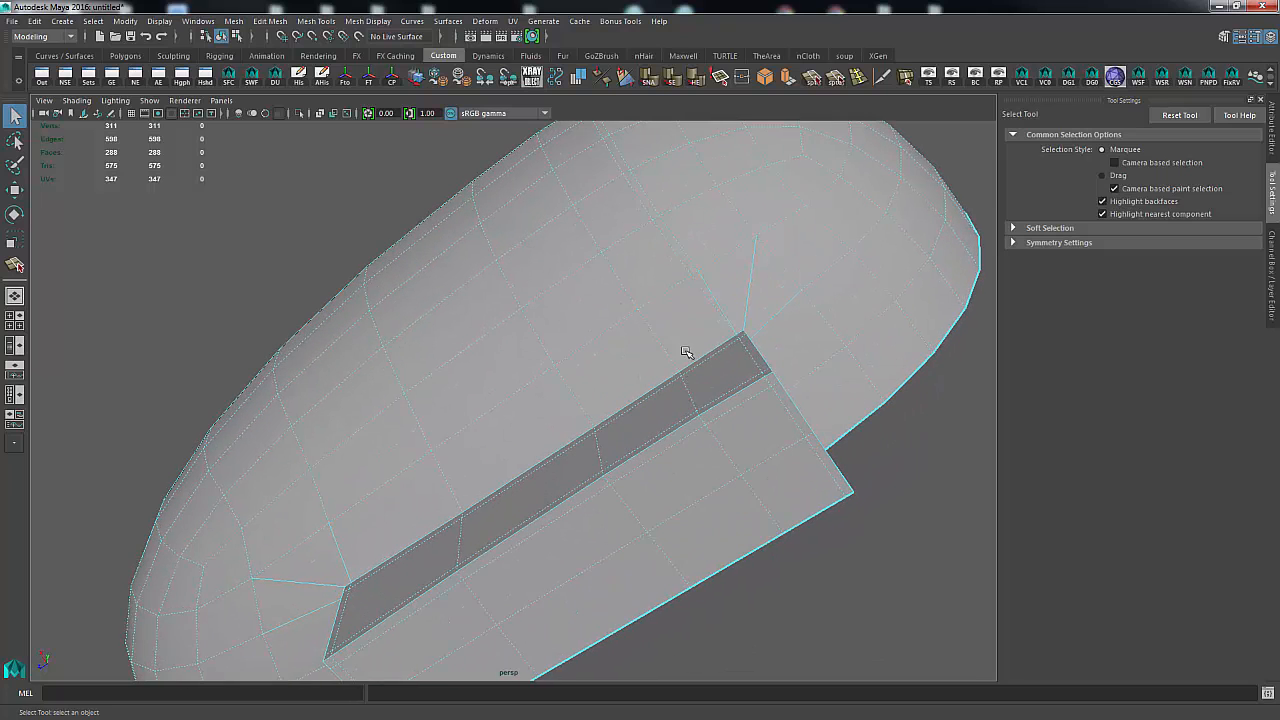
pyautogui.click(698, 291)
pyautogui.keyDown('alt'); pyautogui.moveTo(692, 299); pyautogui.dragTo(674, 521); pyautogui.keyUp('alt')
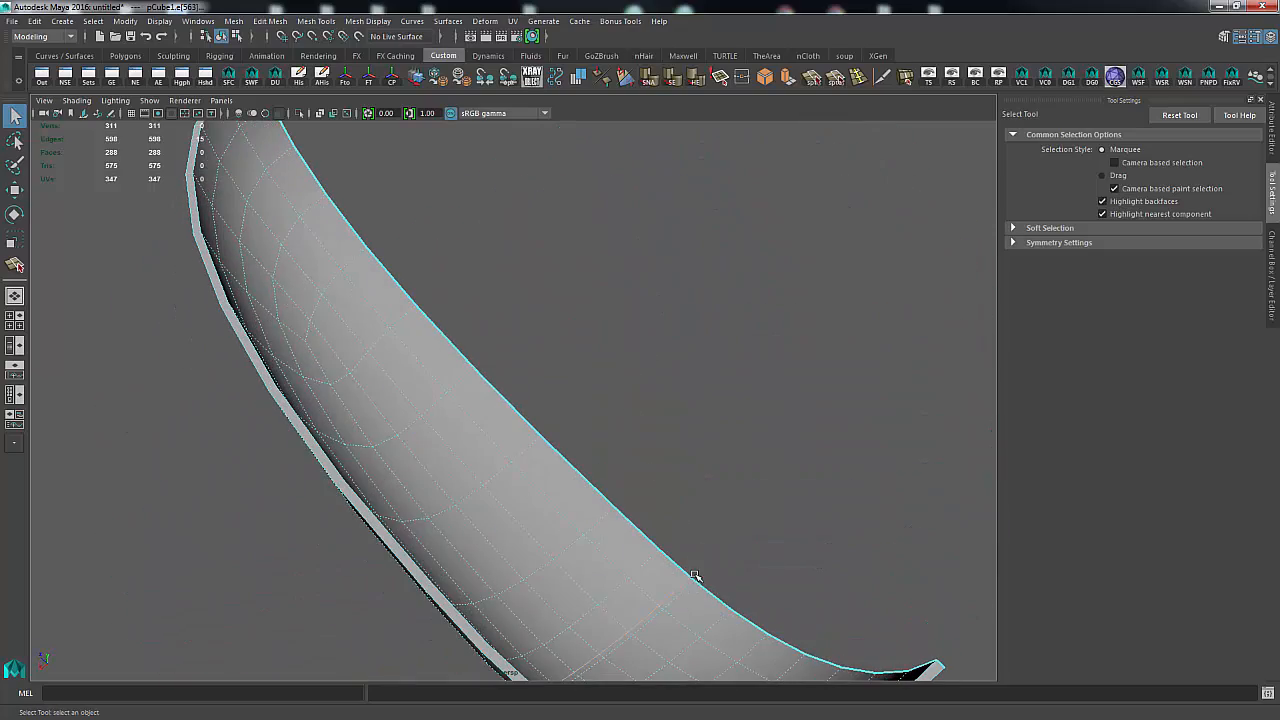
pyautogui.keyDown('alt'); pyautogui.moveTo(694, 576); pyautogui.dragTo(694, 397); pyautogui.keyUp('alt')
pyautogui.keyDown('shift'); pyautogui.rightClick(700, 390); pyautogui.keyUp('shift')
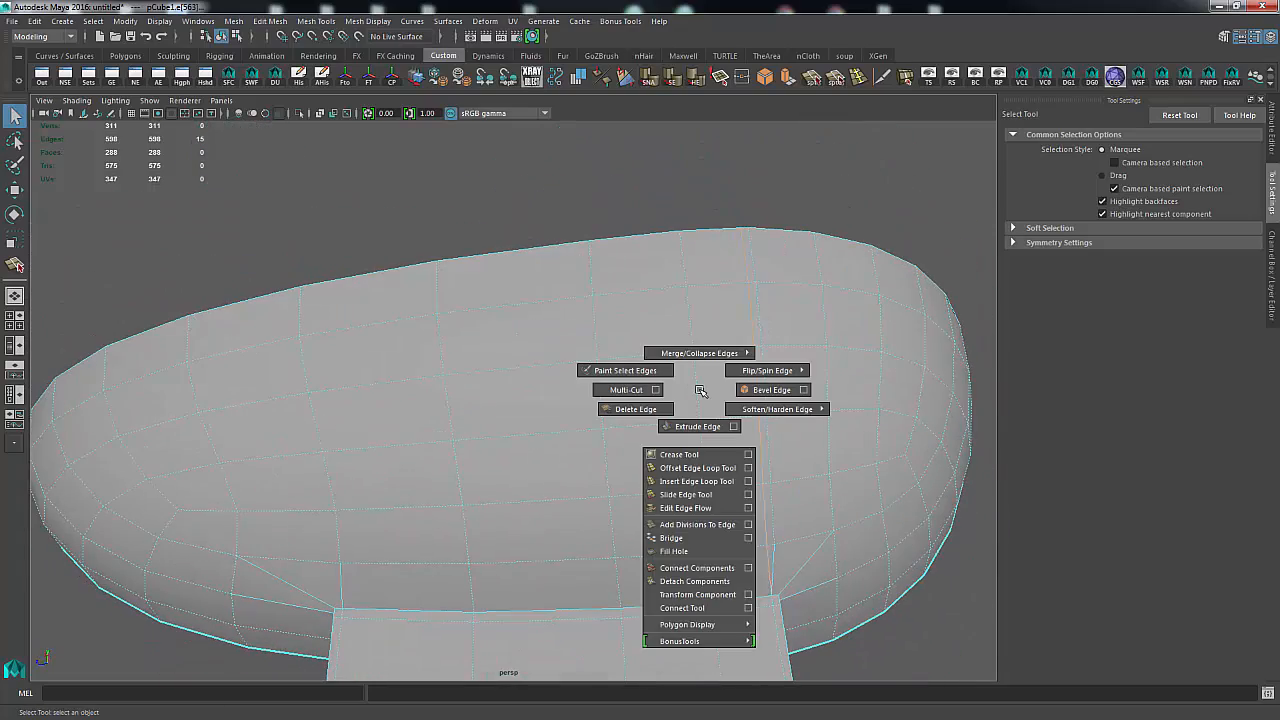
pyautogui.click(658, 408)
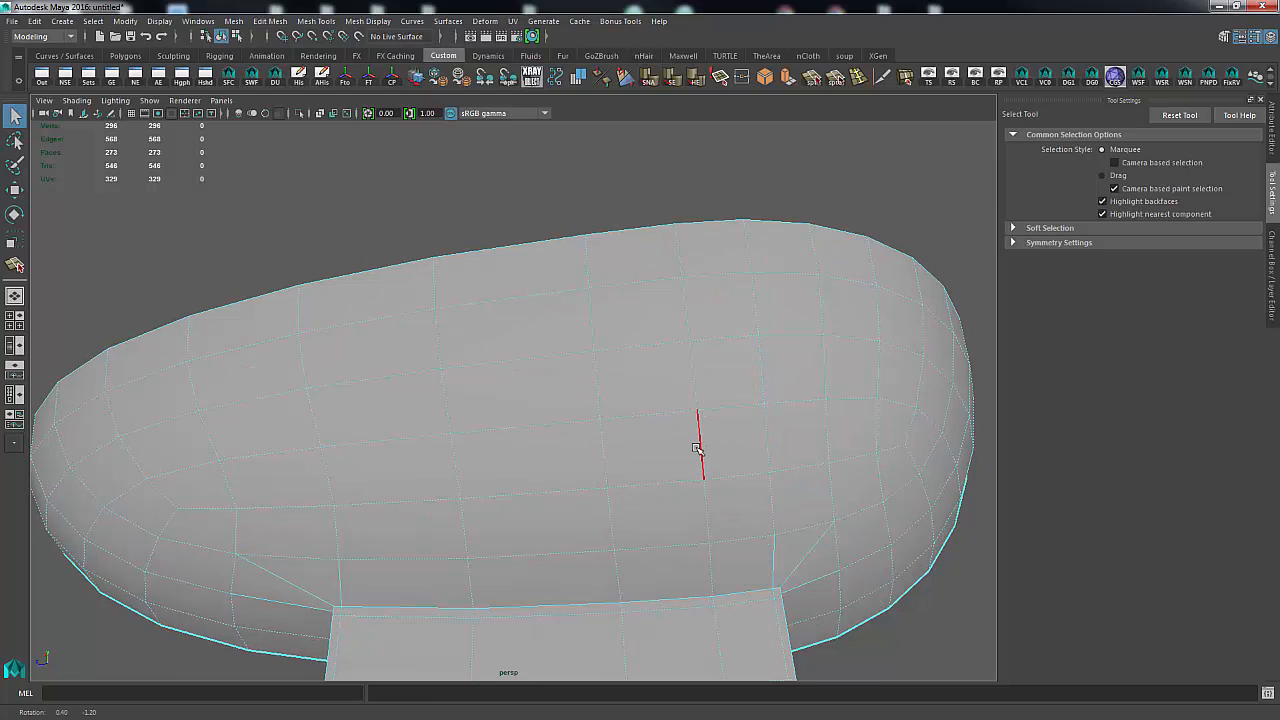
# Step: Check the faces on both sides of the diagonal at the first reworked base corner by selecting them
pyautogui.keyDown('alt'); pyautogui.moveTo(695, 442); pyautogui.dragTo(636, 434); pyautogui.keyUp('alt')
pyautogui.rightClick(709, 334)
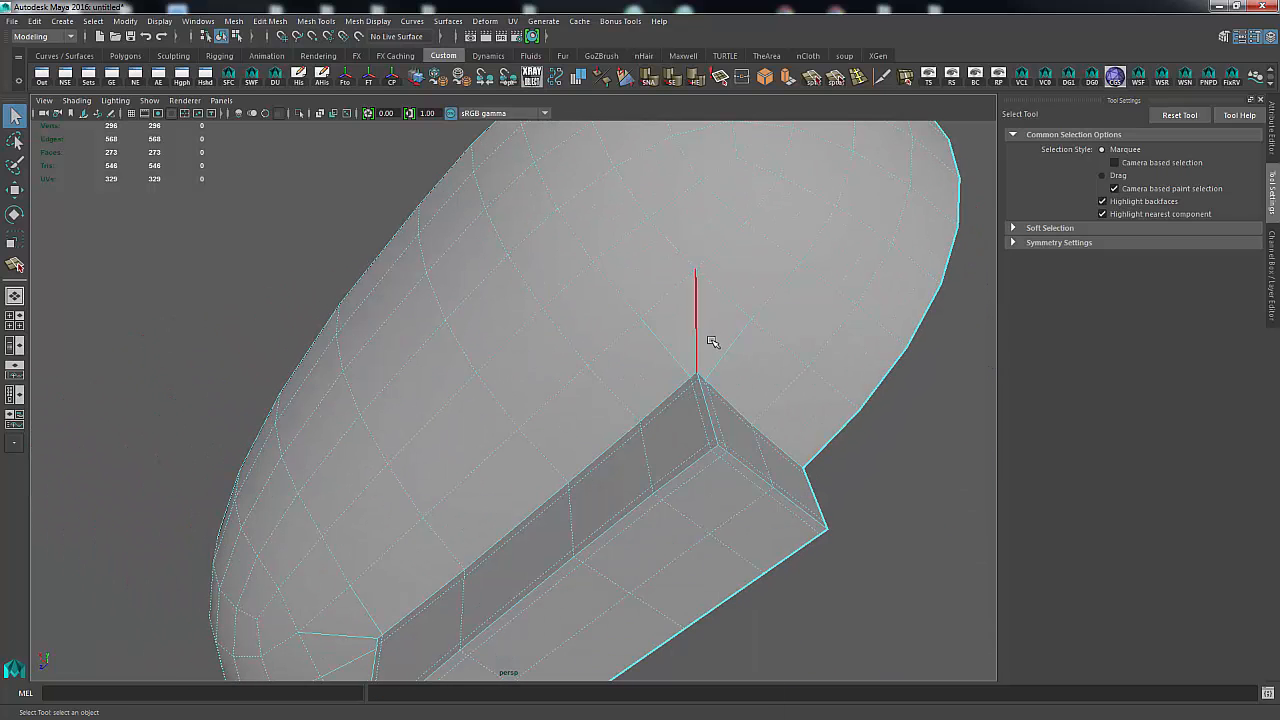
pyautogui.click(680, 340)
pyautogui.rightClick(675, 340)
pyautogui.click(745, 337)
pyautogui.click(690, 335)
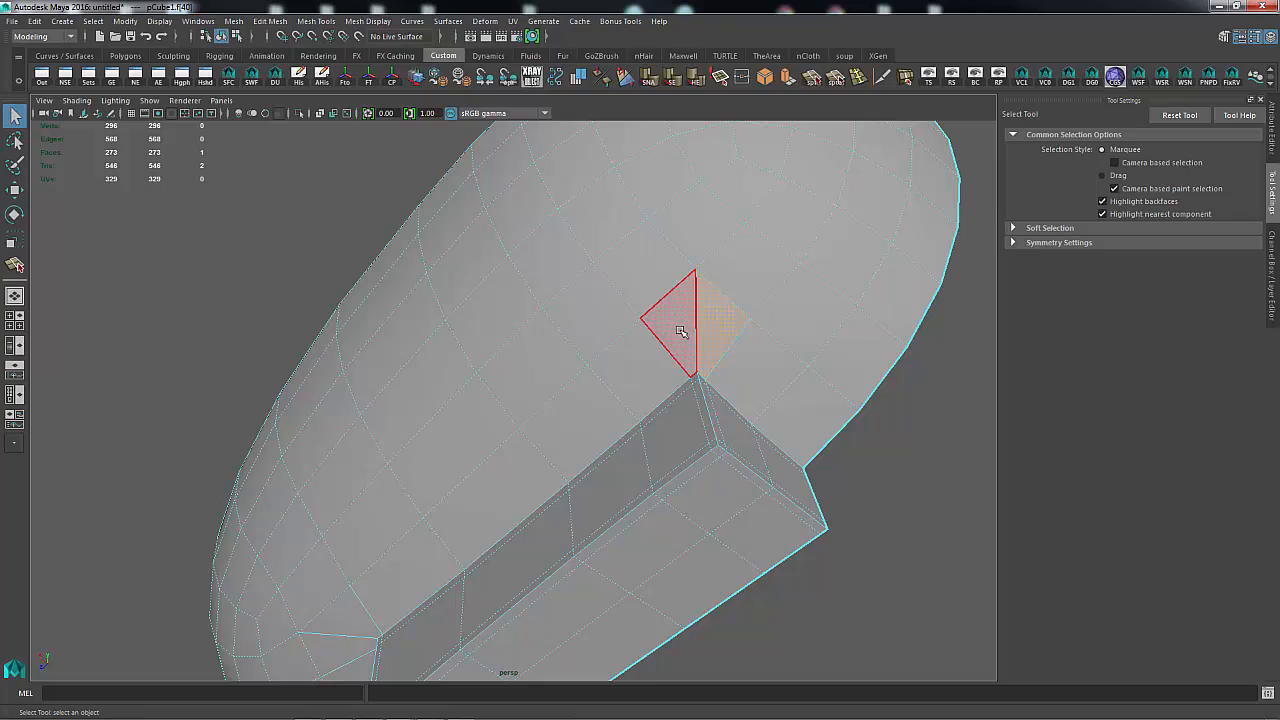
pyautogui.keyDown('alt'); pyautogui.moveTo(683, 378); pyautogui.dragTo(580, 346); pyautogui.keyUp('alt')
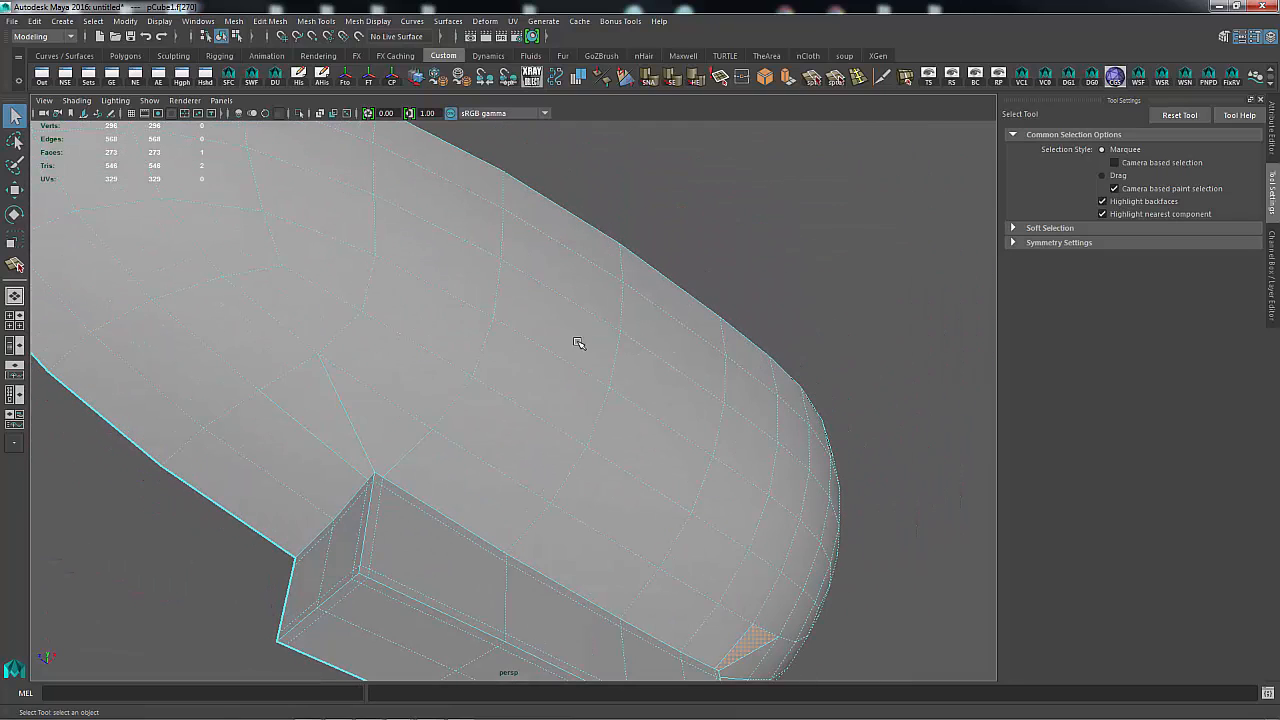
# Step: Check the faces around the diagonal at the base's opposite corner, and compare the edge flow at both corners
pyautogui.click(390, 410)
pyautogui.click(328, 418)
pyautogui.keyDown('alt'); pyautogui.moveTo(328, 418); pyautogui.dragTo(395, 477); pyautogui.keyUp('alt')
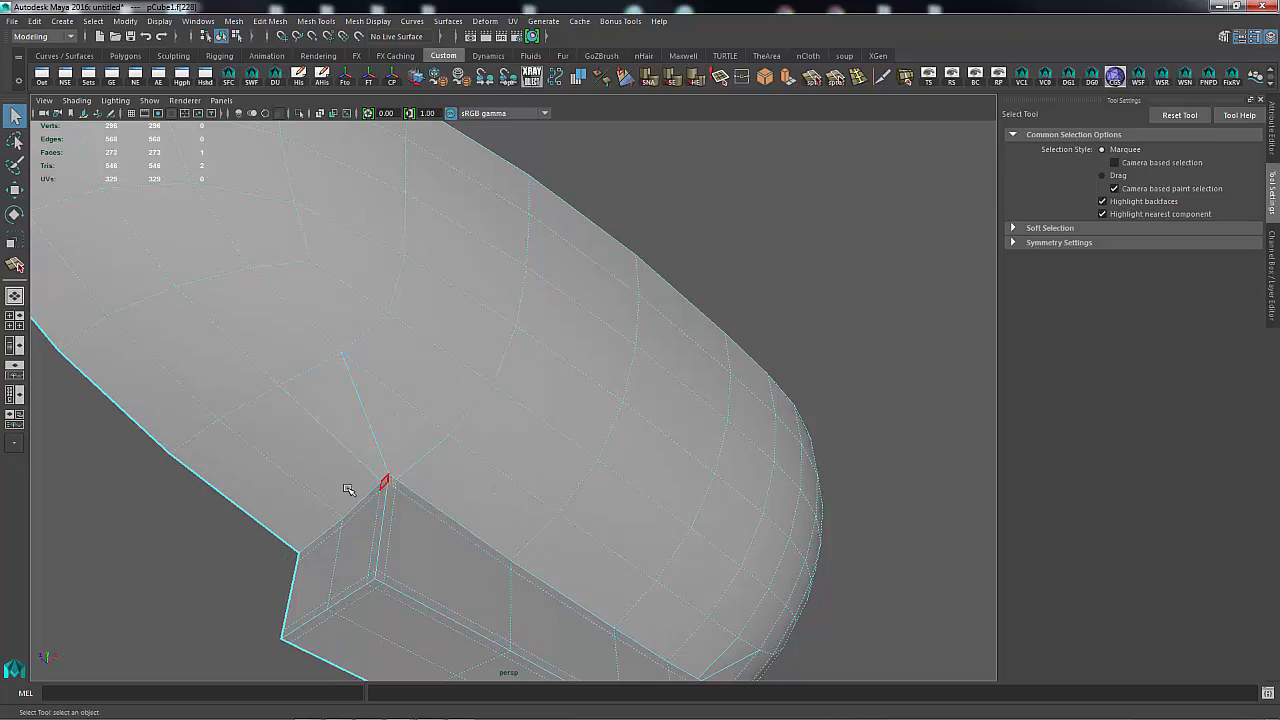
pyautogui.click(520, 425)
pyautogui.keyDown('alt'); pyautogui.moveTo(520, 425); pyautogui.dragTo(589, 426); pyautogui.keyUp('alt')
pyautogui.scroll(-5, 578, 535)
pyautogui.keyDown('alt'); pyautogui.moveTo(589, 426); pyautogui.dragTo(684, 339, button='right'); pyautogui.keyUp('alt')
pyautogui.keyDown('alt'); pyautogui.moveTo(684, 339); pyautogui.dragTo(531, 366); pyautogui.keyUp('alt')
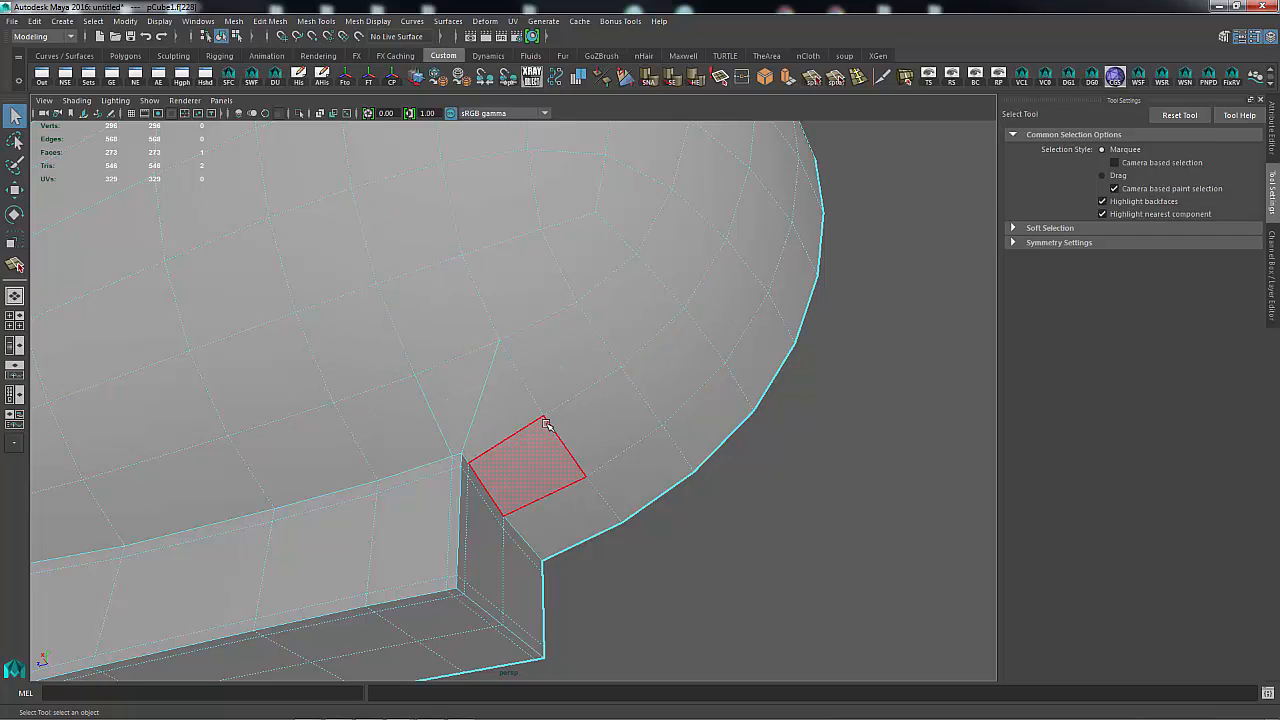
pyautogui.keyDown('alt'); pyautogui.moveTo(514, 411); pyautogui.dragTo(516, 409); pyautogui.keyUp('alt')
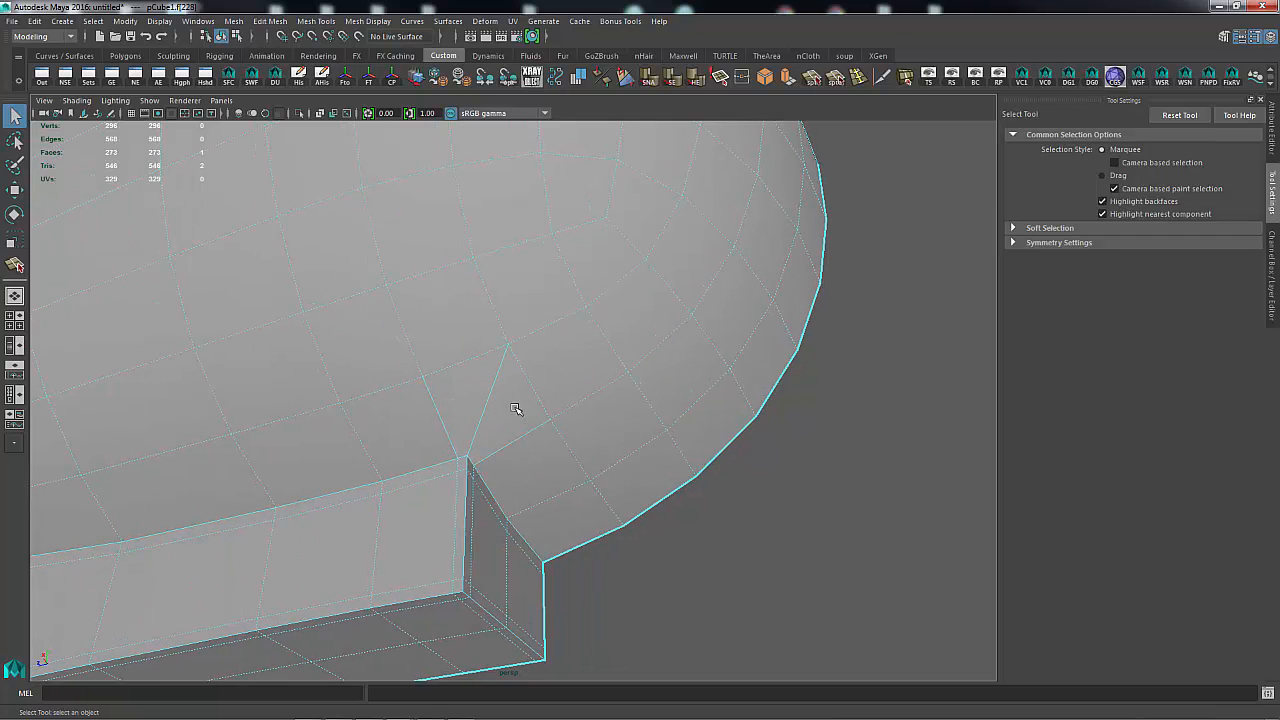
# Step: Return to object mode, turn on the smooth mesh preview, and inspect how the base corners blend into the tub
pyautogui.moveTo(515, 335); pyautogui.dragTo(583, 318, button='right')
pyautogui.press('3')
pyautogui.keyDown('alt'); pyautogui.moveTo(645, 474); pyautogui.dragTo(535, 446); pyautogui.keyUp('alt')
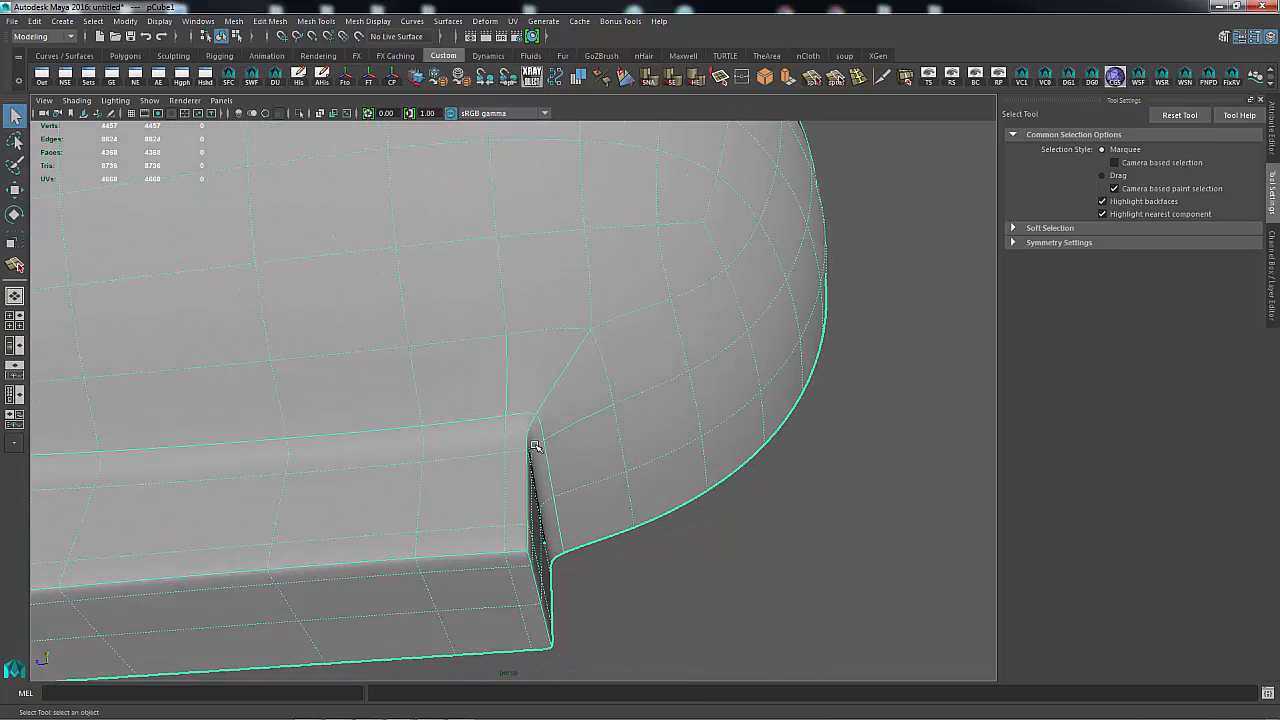
pyautogui.moveTo(450, 463)
pyautogui.keyDown('alt'); pyautogui.mouseDown()
pyautogui.moveTo(757, 371)
pyautogui.moveTo(371, 520)
pyautogui.moveTo(435, 459)
pyautogui.mouseUp(); pyautogui.keyUp('alt')
pyautogui.moveTo(522, 425)
pyautogui.keyDown('alt'); pyautogui.mouseDown()
pyautogui.moveTo(491, 443)
pyautogui.moveTo(494, 417)
pyautogui.moveTo(509, 442)
pyautogui.mouseUp(); pyautogui.keyUp('alt')
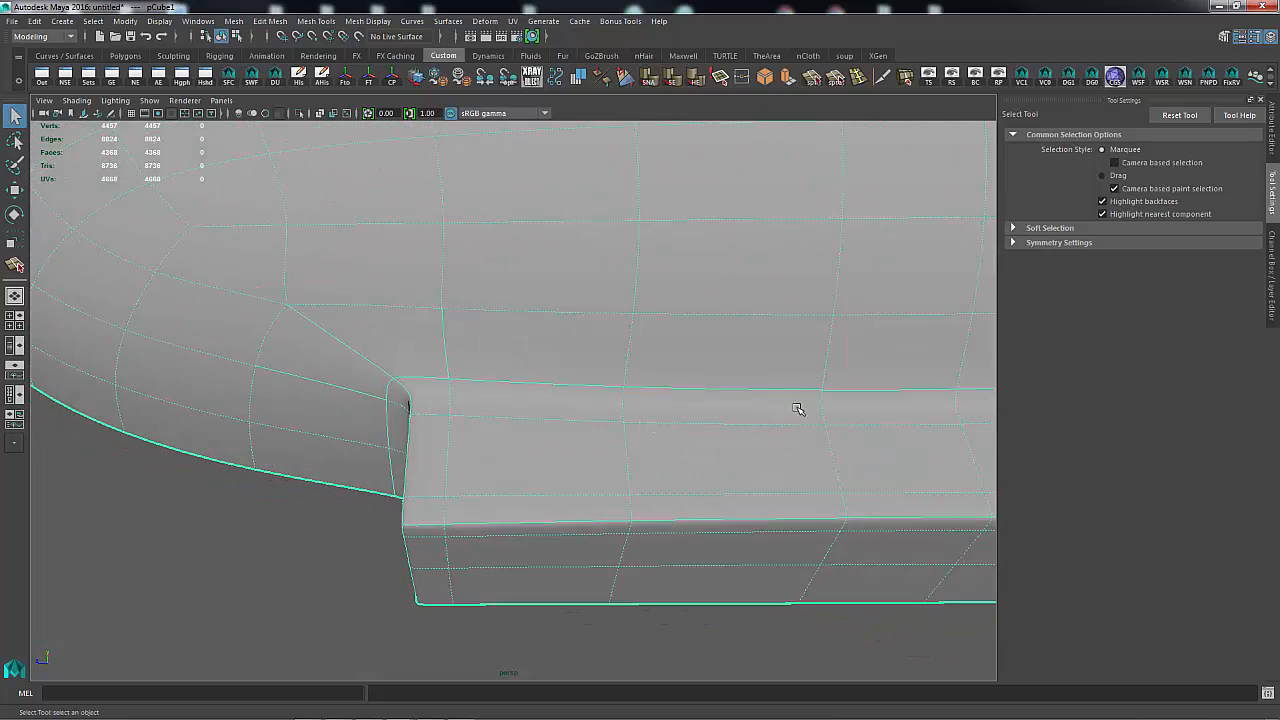
# Step: Deselect the half tub and inspect the smoothed transition between the tub body and the base from the side and underneath
pyautogui.keyDown('alt'); pyautogui.moveTo(797, 409); pyautogui.dragTo(514, 409, button='right'); pyautogui.keyUp('alt')
pyautogui.keyDown('alt'); pyautogui.moveTo(514, 409); pyautogui.dragTo(634, 409); pyautogui.keyUp('alt')
pyautogui.moveTo(634, 340); pyautogui.dragTo(792, 356, button='right')
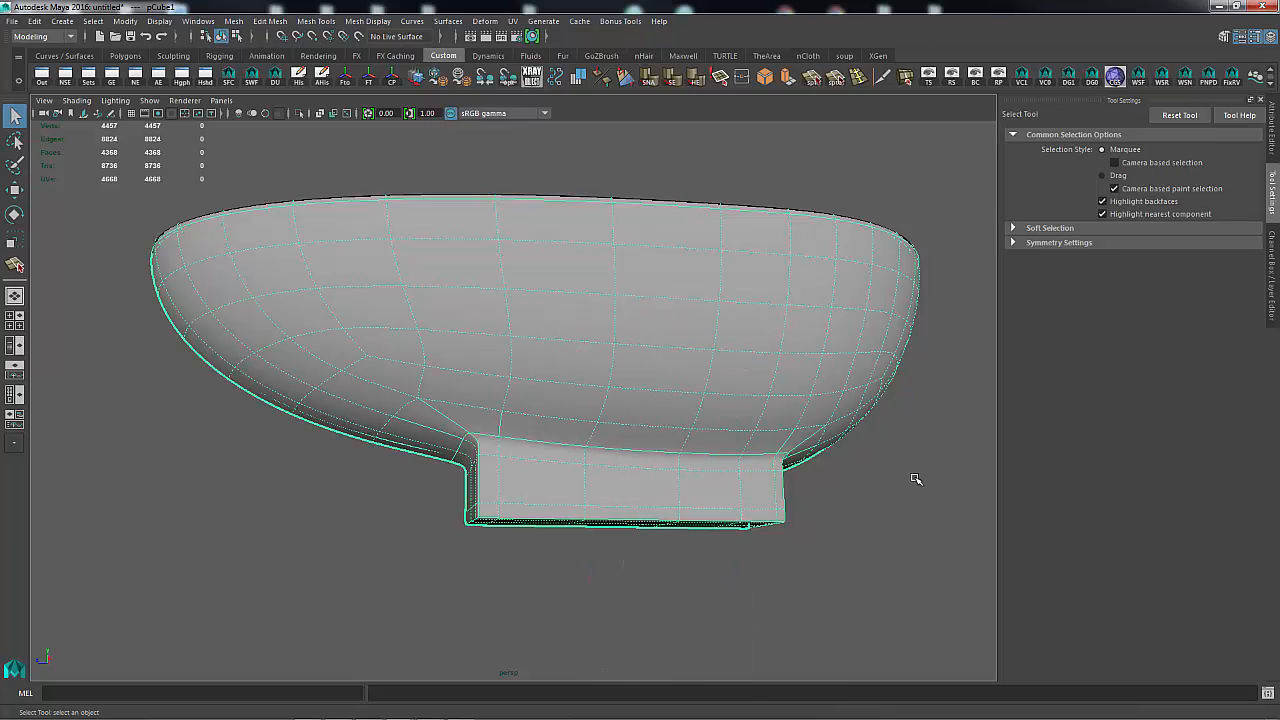
pyautogui.click(914, 479)
pyautogui.keyDown('alt'); pyautogui.moveTo(828, 428); pyautogui.dragTo(664, 448); pyautogui.keyUp('alt')
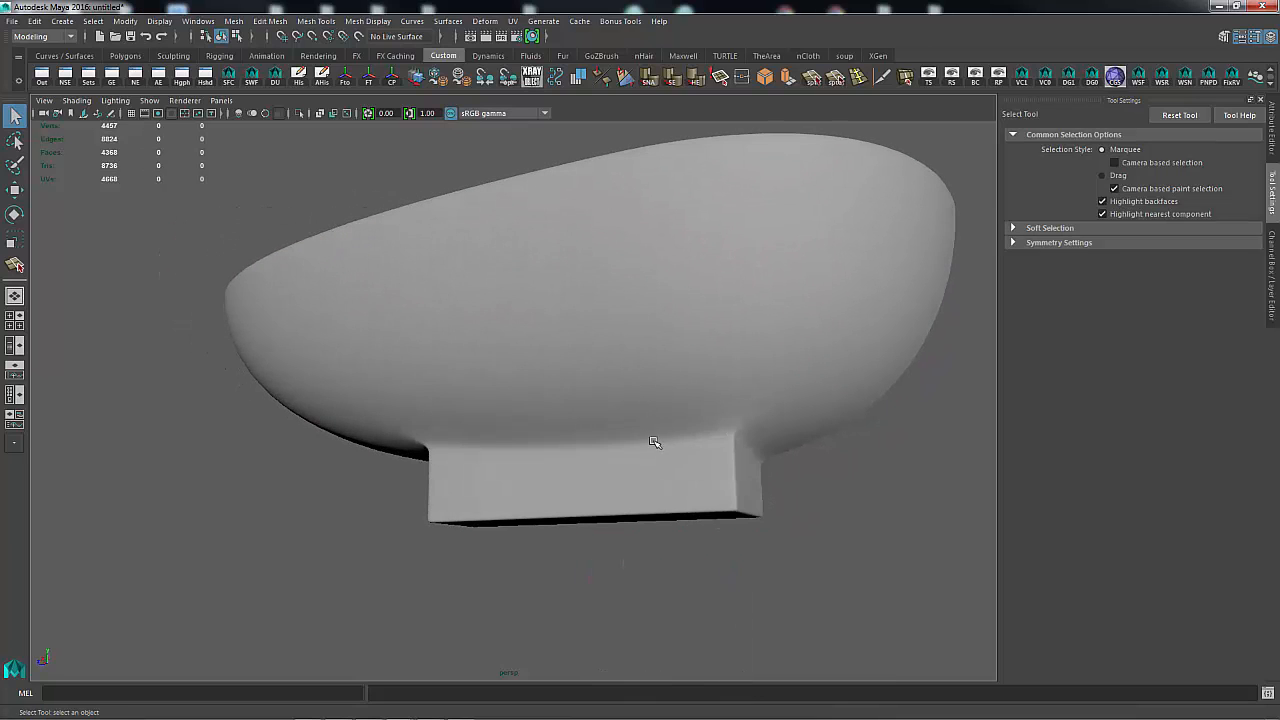
pyautogui.keyDown('alt'); pyautogui.moveTo(577, 437); pyautogui.dragTo(569, 401); pyautogui.keyUp('alt')
pyautogui.keyDown('alt'); pyautogui.moveTo(569, 401); pyautogui.dragTo(722, 380, button='right'); pyautogui.keyUp('alt')
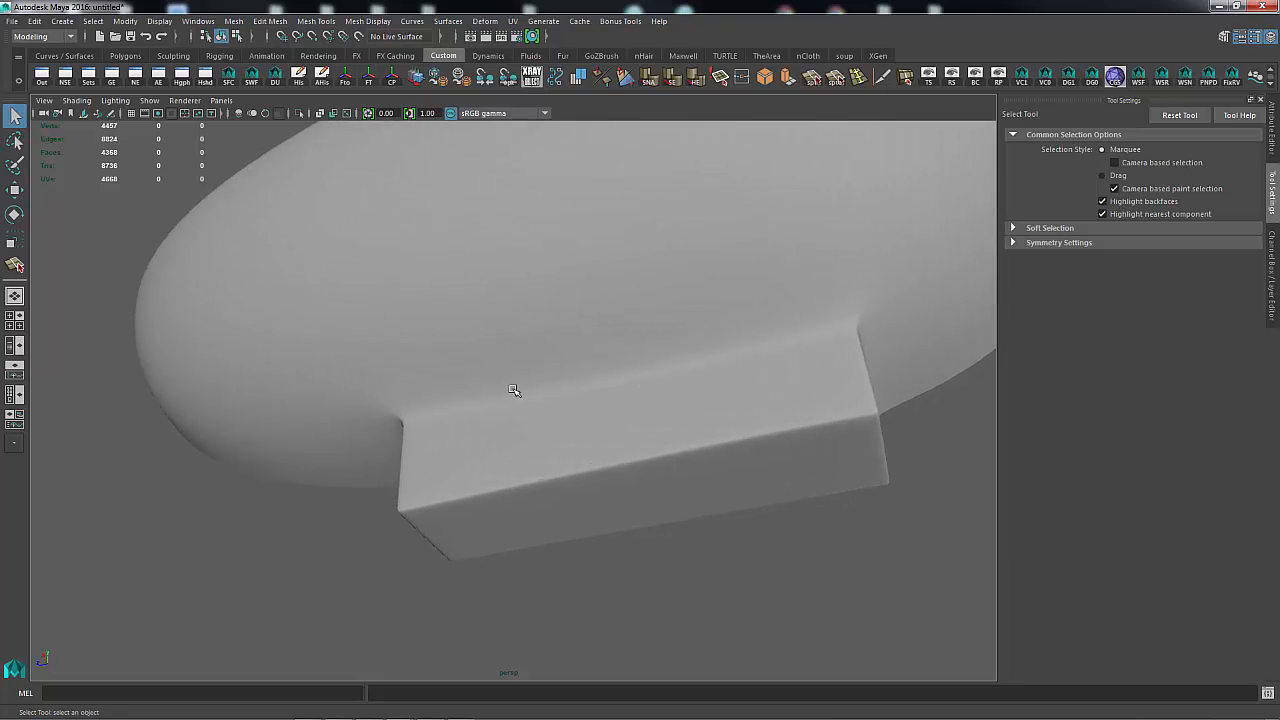
# Step: Turn off the half tub's smooth mesh preview and insert an edge loop on the body just above its junction with the base
pyautogui.click(623, 368)
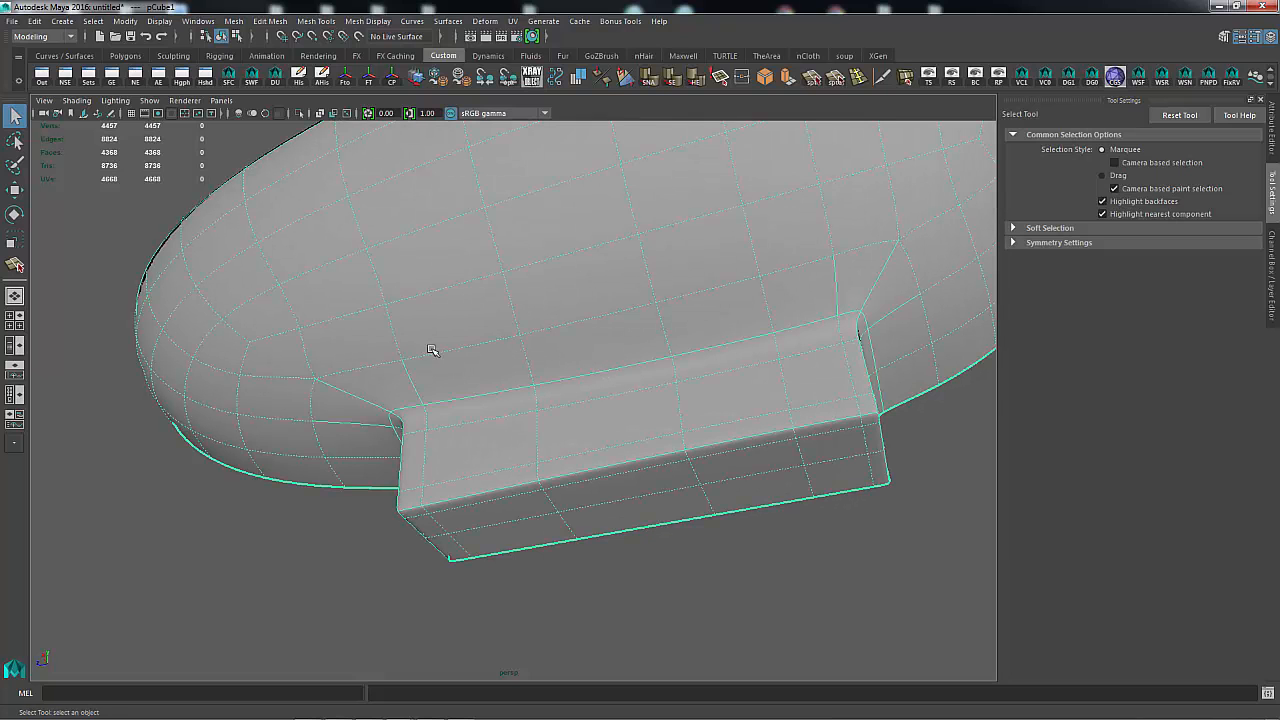
pyautogui.keyDown('alt'); pyautogui.moveTo(432, 350); pyautogui.dragTo(573, 340); pyautogui.keyUp('alt')
pyautogui.press('1')
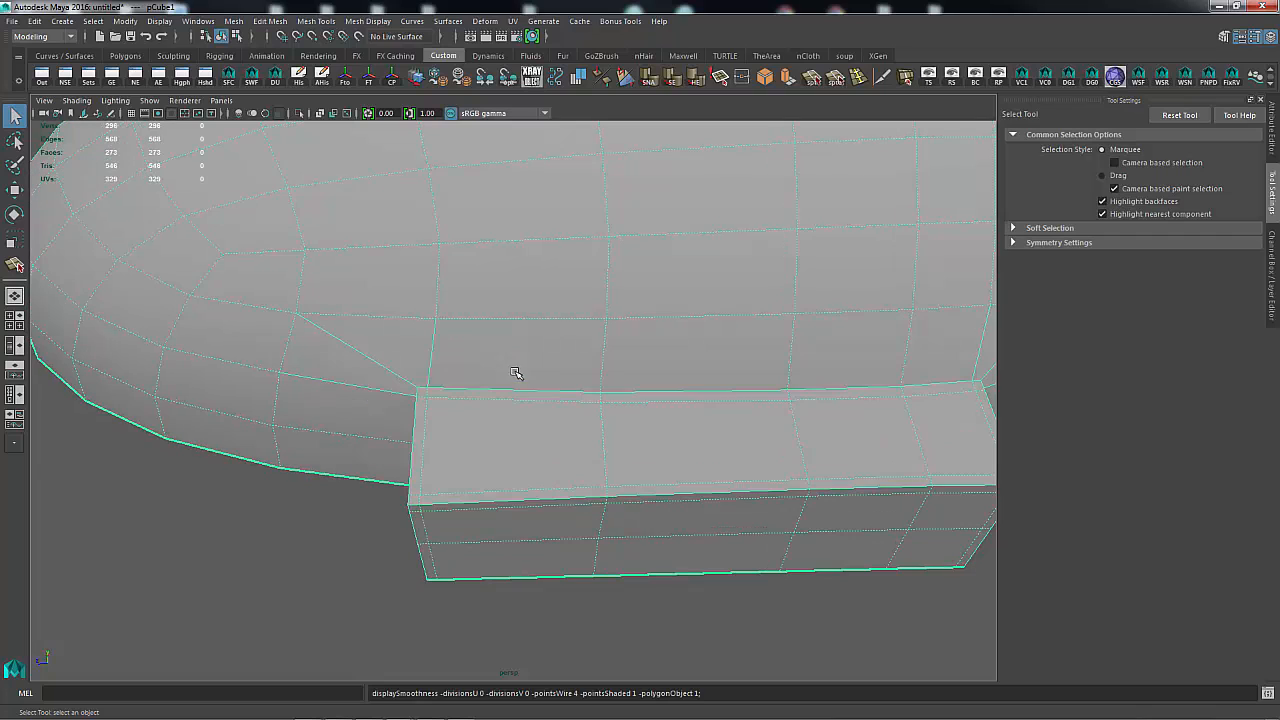
pyautogui.click(856, 77)
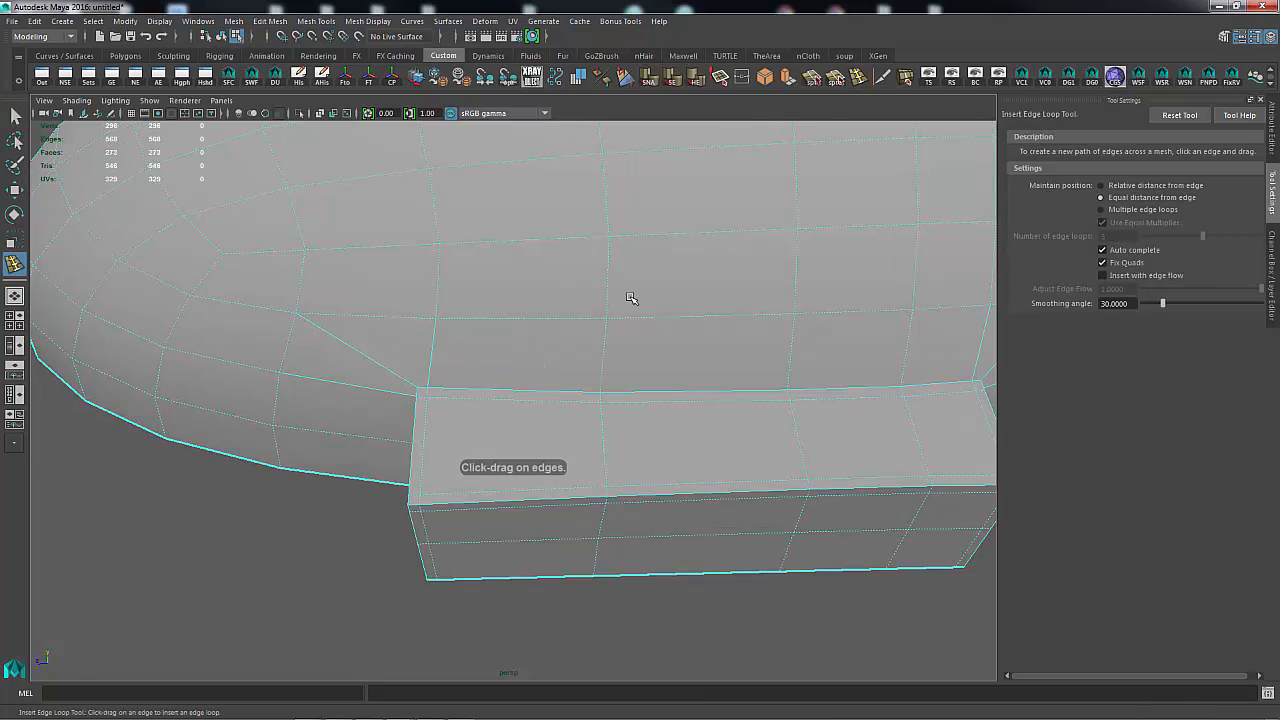
pyautogui.click(600, 381)
pyautogui.keyDown('alt'); pyautogui.moveTo(517, 337); pyautogui.dragTo(640, 360); pyautogui.keyUp('alt')
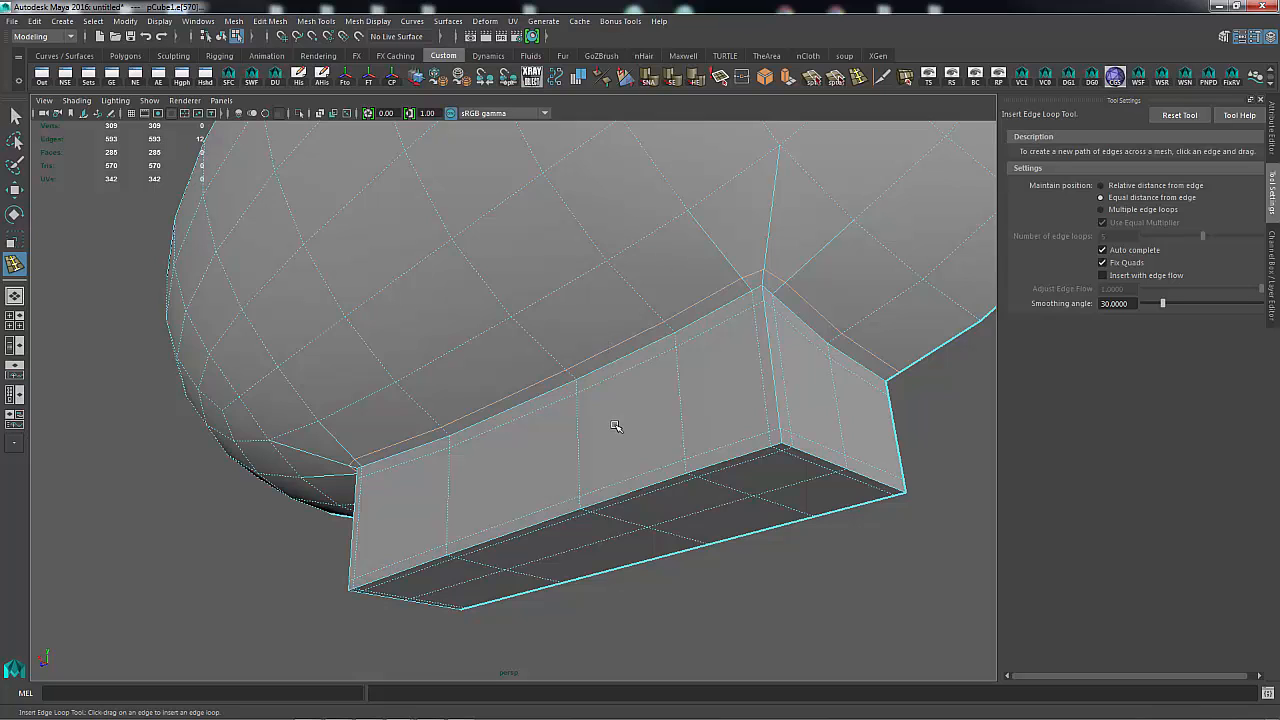
# Step: Preview the half tub smoothed in object mode and inspect the junction between the body and the base
pyautogui.press('3')
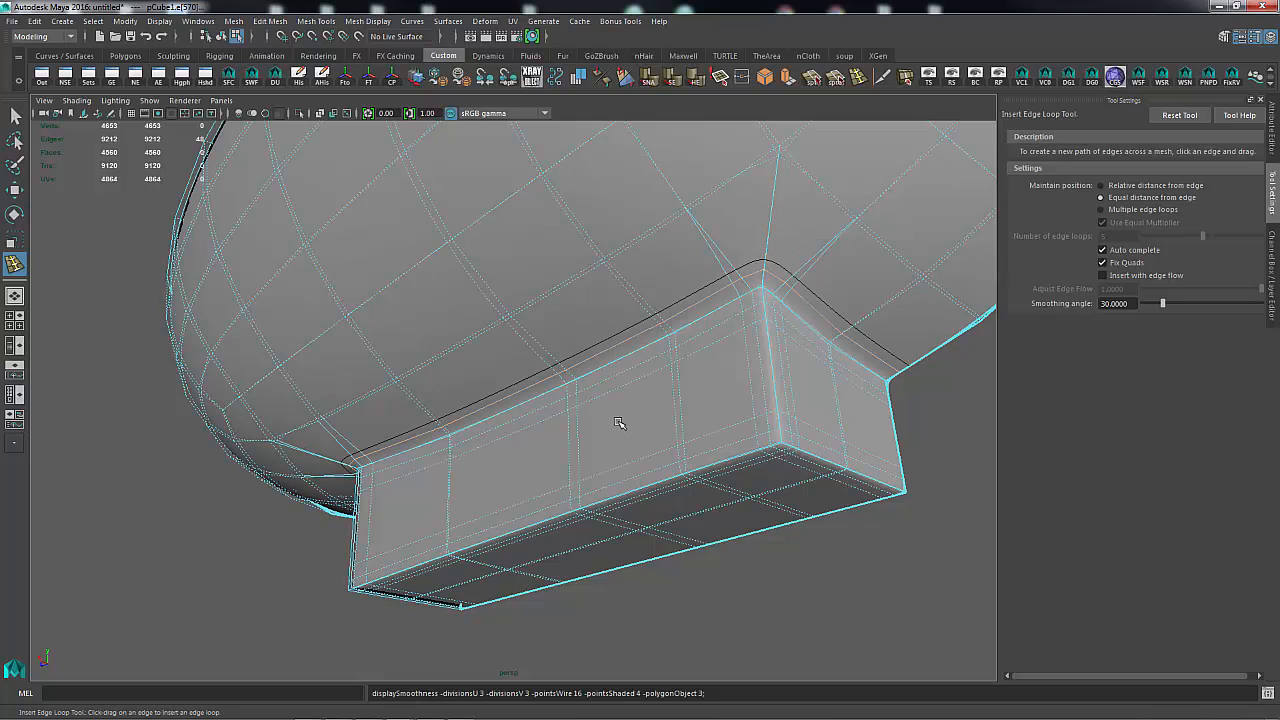
pyautogui.moveTo(620, 423); pyautogui.dragTo(688, 318, button='right')
pyautogui.keyDown('alt'); pyautogui.moveTo(911, 460); pyautogui.dragTo(710, 400); pyautogui.keyUp('alt')
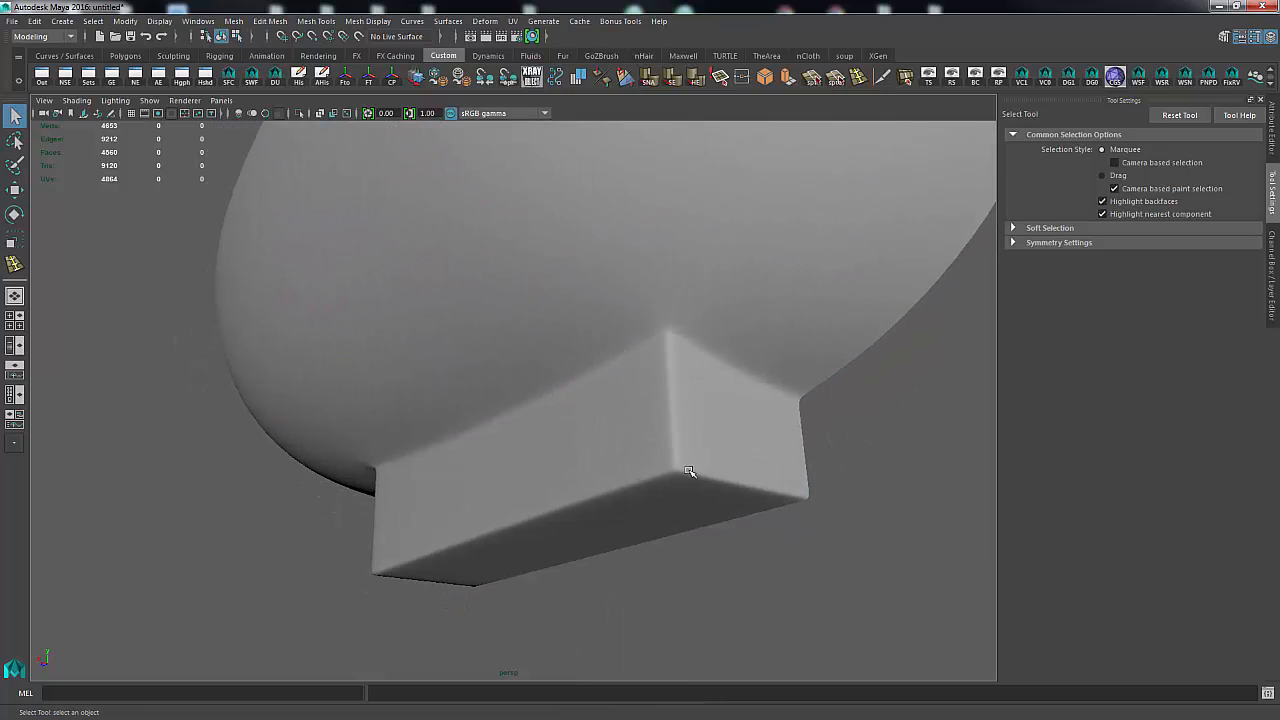
pyautogui.keyDown('alt'); pyautogui.moveTo(708, 451); pyautogui.dragTo(674, 426); pyautogui.keyUp('alt')
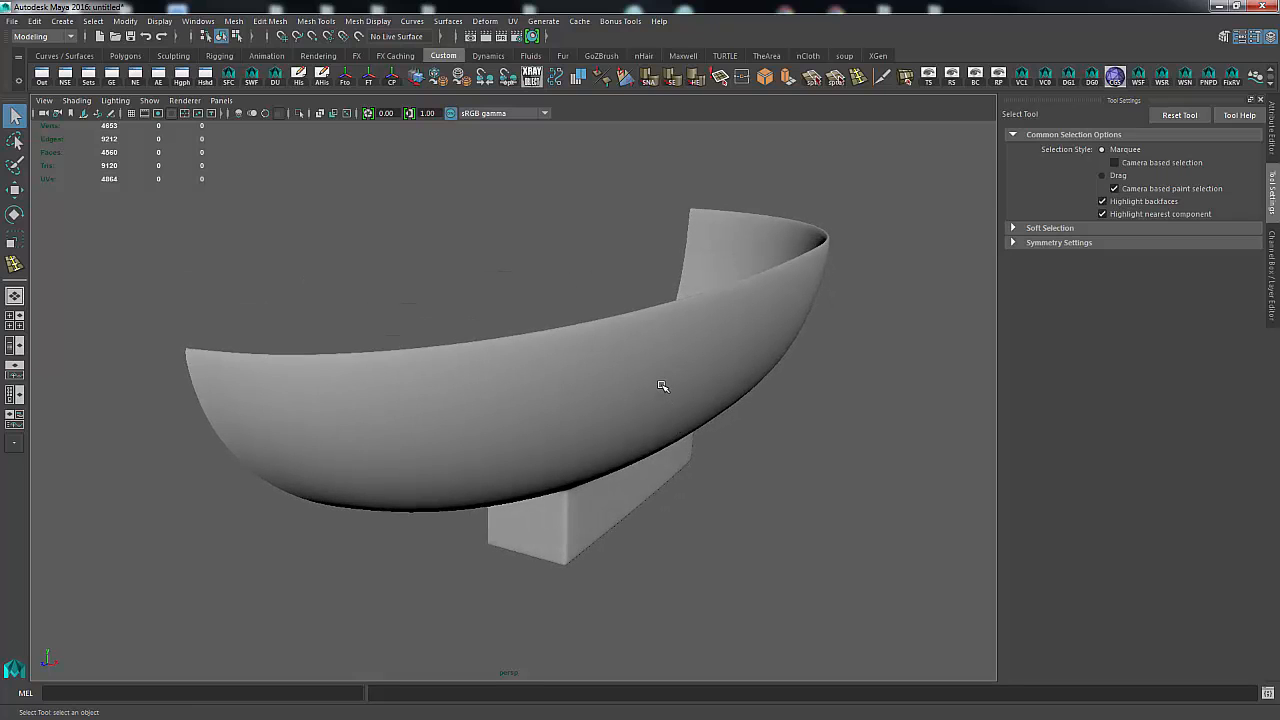
# Step: Return the half tub to its unsmoothed display and mirror its geometry across the open side to form the complete tub
pyautogui.click(661, 386)
pyautogui.press('1')
pyautogui.keyDown('shift'); pyautogui.moveTo(836, 379); pyautogui.dragTo(946, 544, button='right'); pyautogui.keyUp('shift')
pyautogui.keyDown('alt'); pyautogui.moveTo(778, 464); pyautogui.dragTo(704, 392); pyautogui.keyUp('alt')
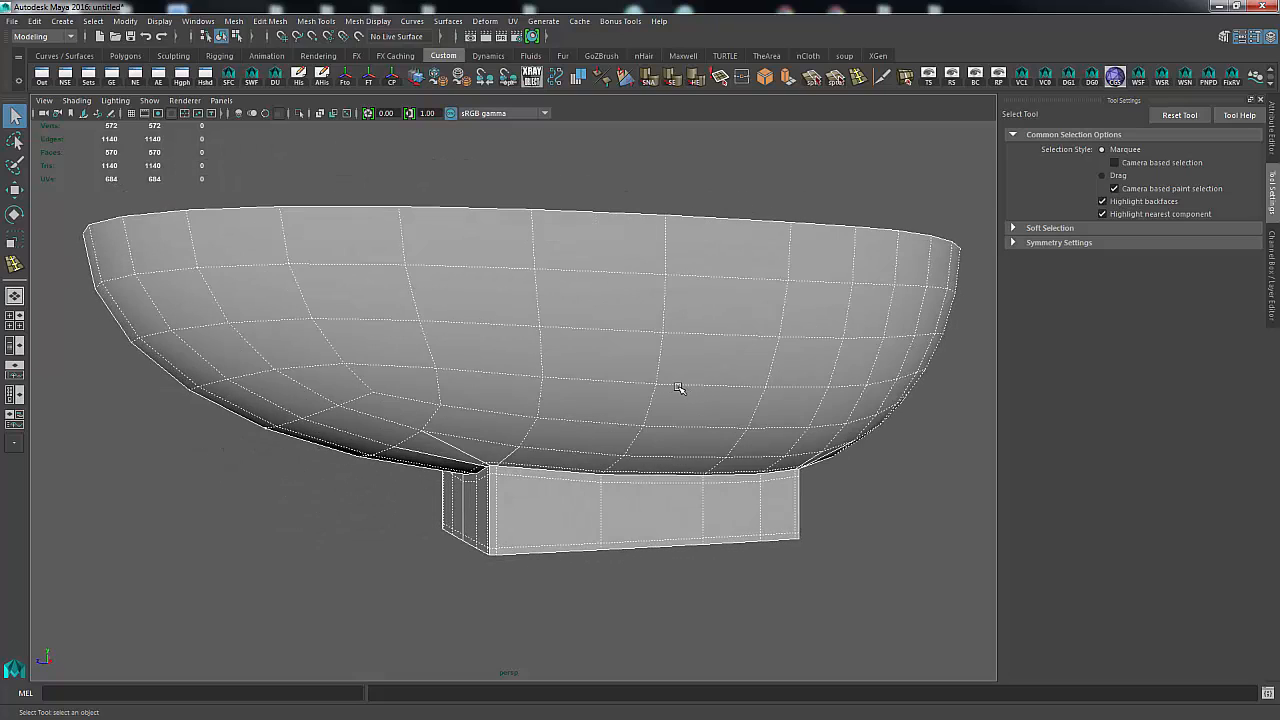
# Step: Turn on the smooth mesh preview for the complete tub and inspect the base and body from underneath and above
pyautogui.click(678, 400)
pyautogui.press('3')
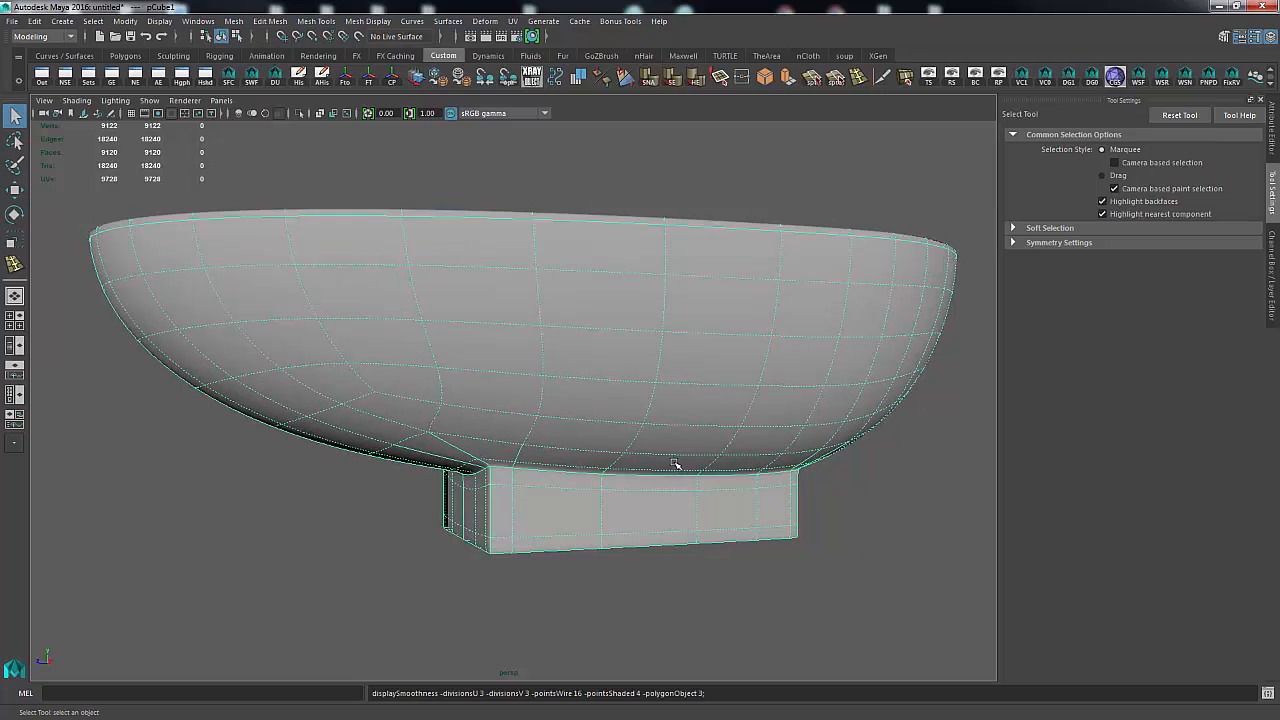
pyautogui.keyDown('alt'); pyautogui.moveTo(617, 484); pyautogui.dragTo(663, 400); pyautogui.keyUp('alt')
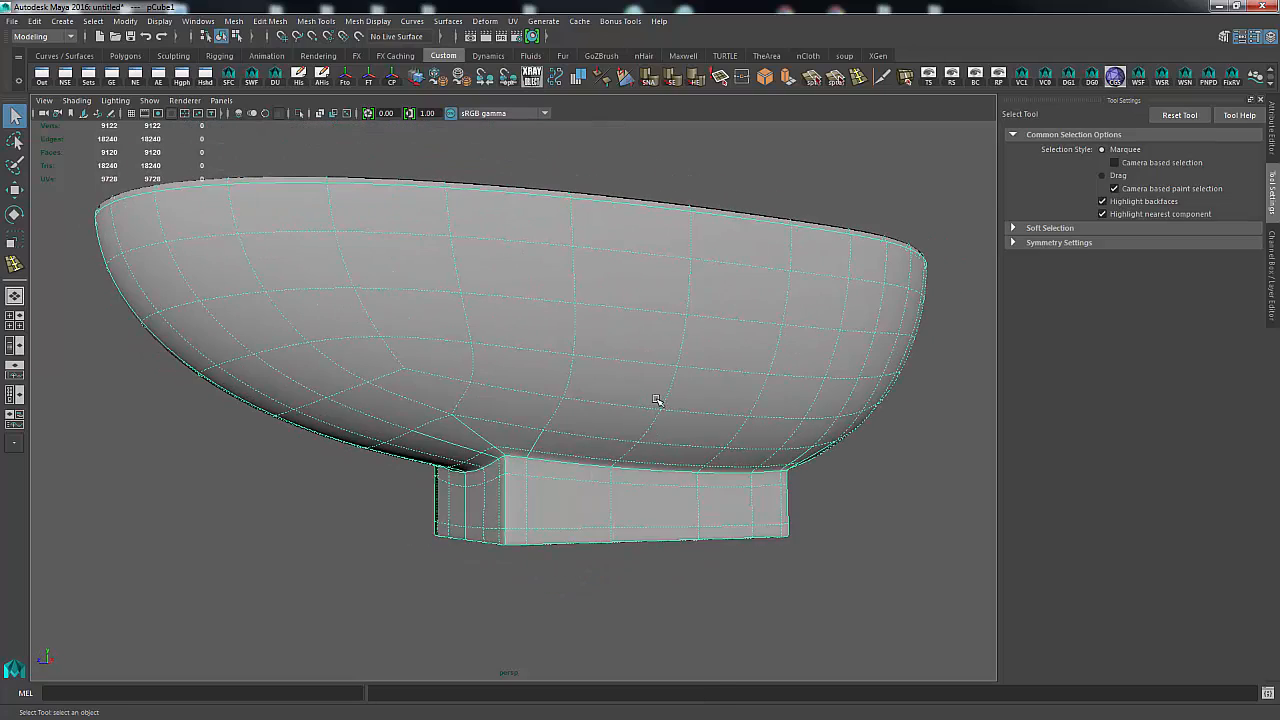
pyautogui.moveTo(656, 335); pyautogui.dragTo(723, 340, button='right')
pyautogui.click(894, 509)
pyautogui.keyDown('alt'); pyautogui.moveTo(894, 509); pyautogui.dragTo(623, 413); pyautogui.keyUp('alt')
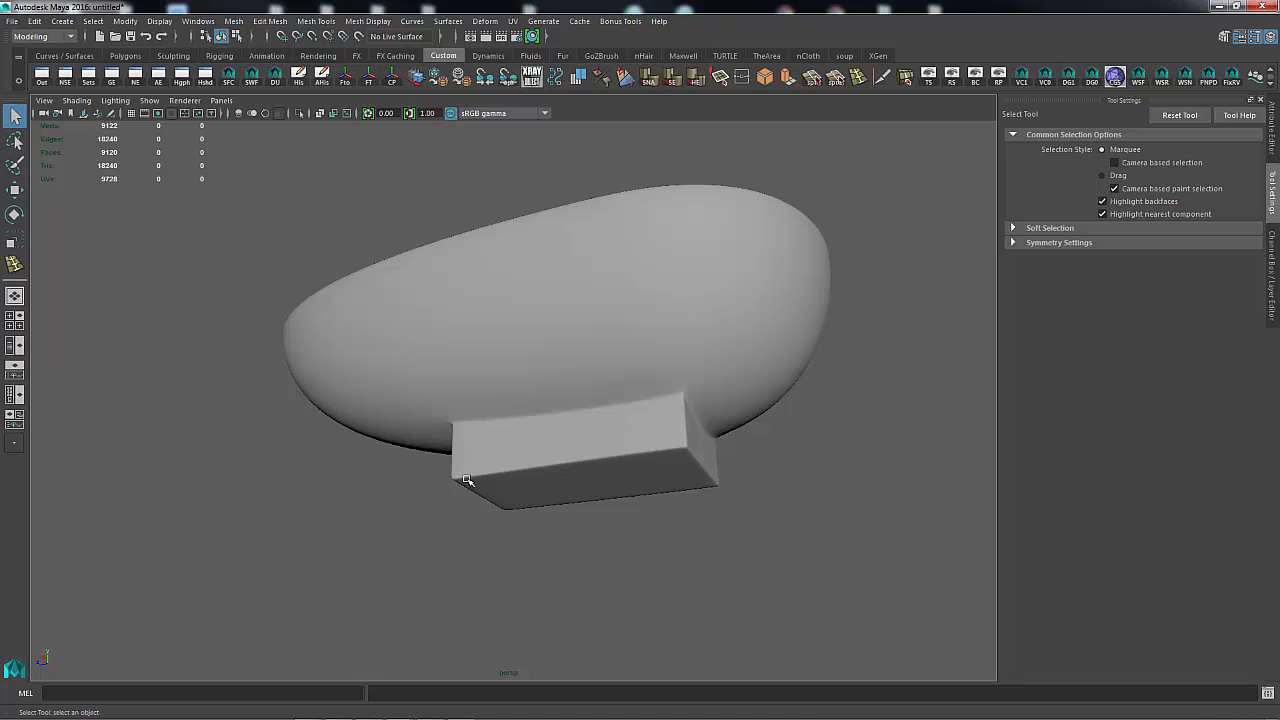
pyautogui.keyDown('alt'); pyautogui.moveTo(660, 477); pyautogui.dragTo(630, 496); pyautogui.keyUp('alt')
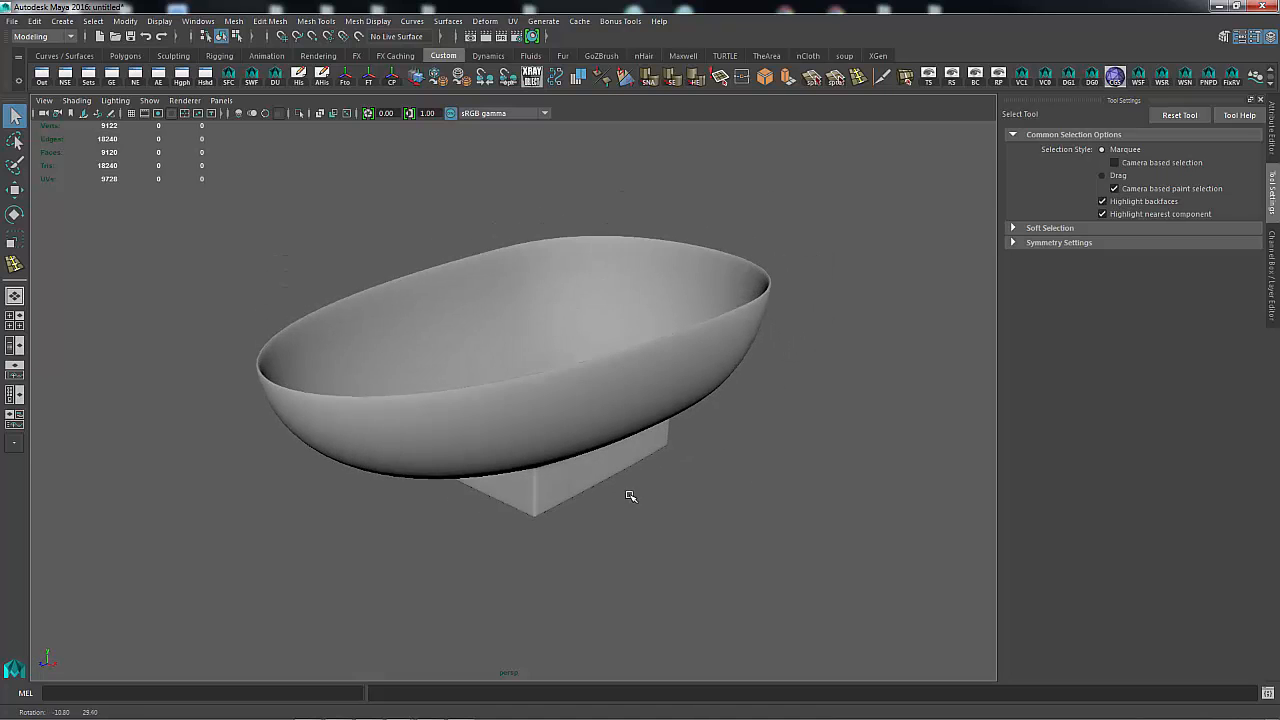
# Step: Turn off the tub's smooth mesh preview and insert supporting edge loops just below the rim on the outer and inner walls
pyautogui.keyDown('alt'); pyautogui.moveTo(630, 496); pyautogui.dragTo(746, 443, button='right'); pyautogui.keyUp('alt')
pyautogui.keyDown('alt'); pyautogui.moveTo(755, 438); pyautogui.dragTo(601, 512, button='middle'); pyautogui.keyUp('alt')
pyautogui.keyDown('alt'); pyautogui.moveTo(478, 512); pyautogui.dragTo(622, 486, button='right'); pyautogui.keyUp('alt')
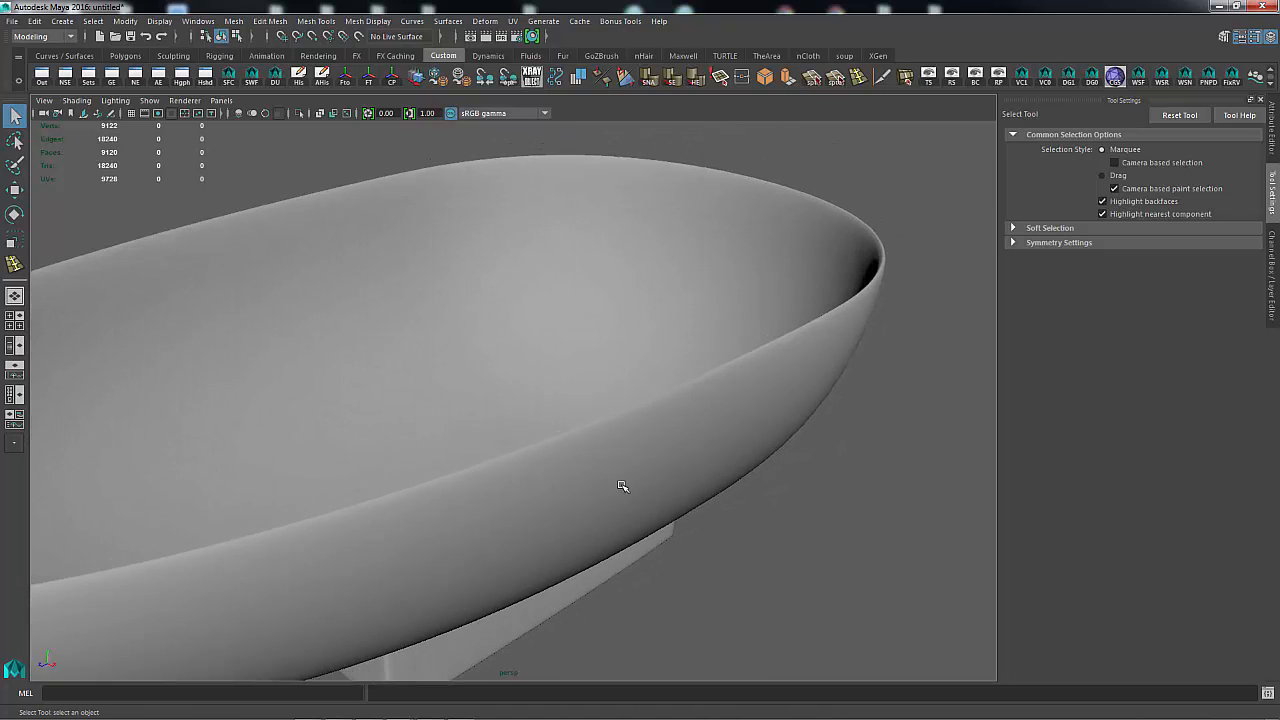
pyautogui.keyDown('alt'); pyautogui.moveTo(622, 486); pyautogui.dragTo(712, 437); pyautogui.keyUp('alt')
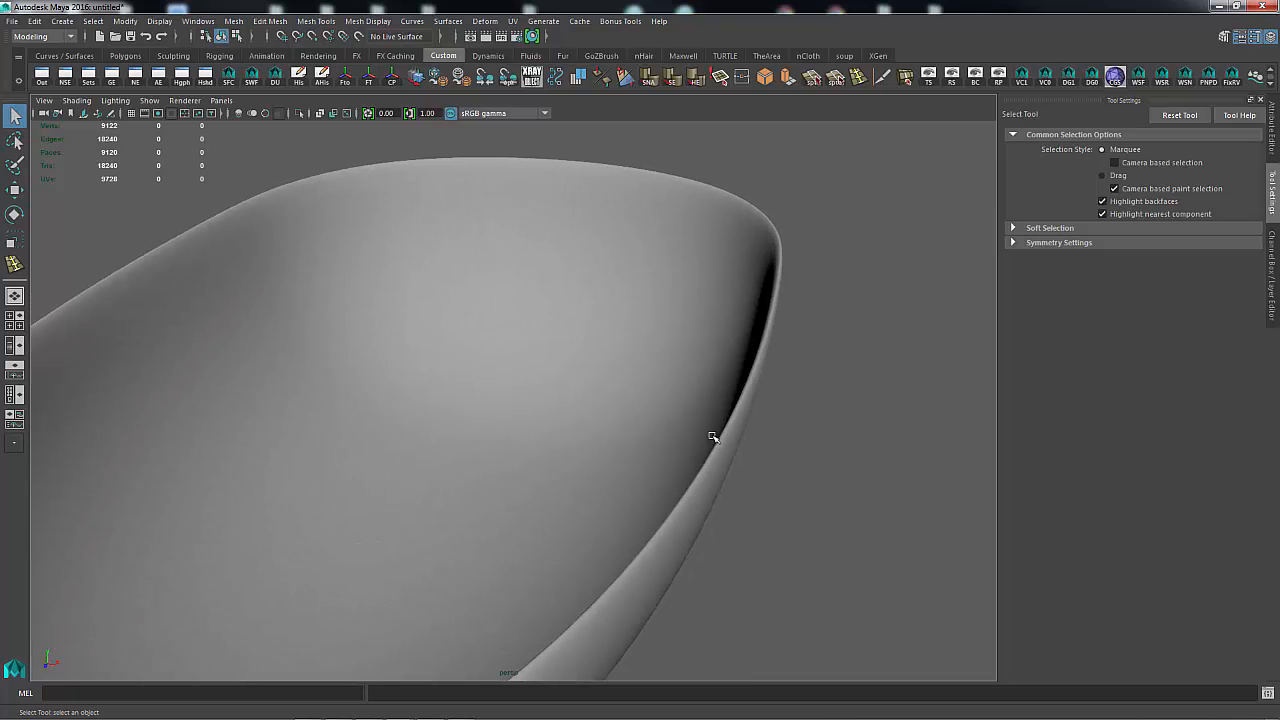
pyautogui.click(755, 402)
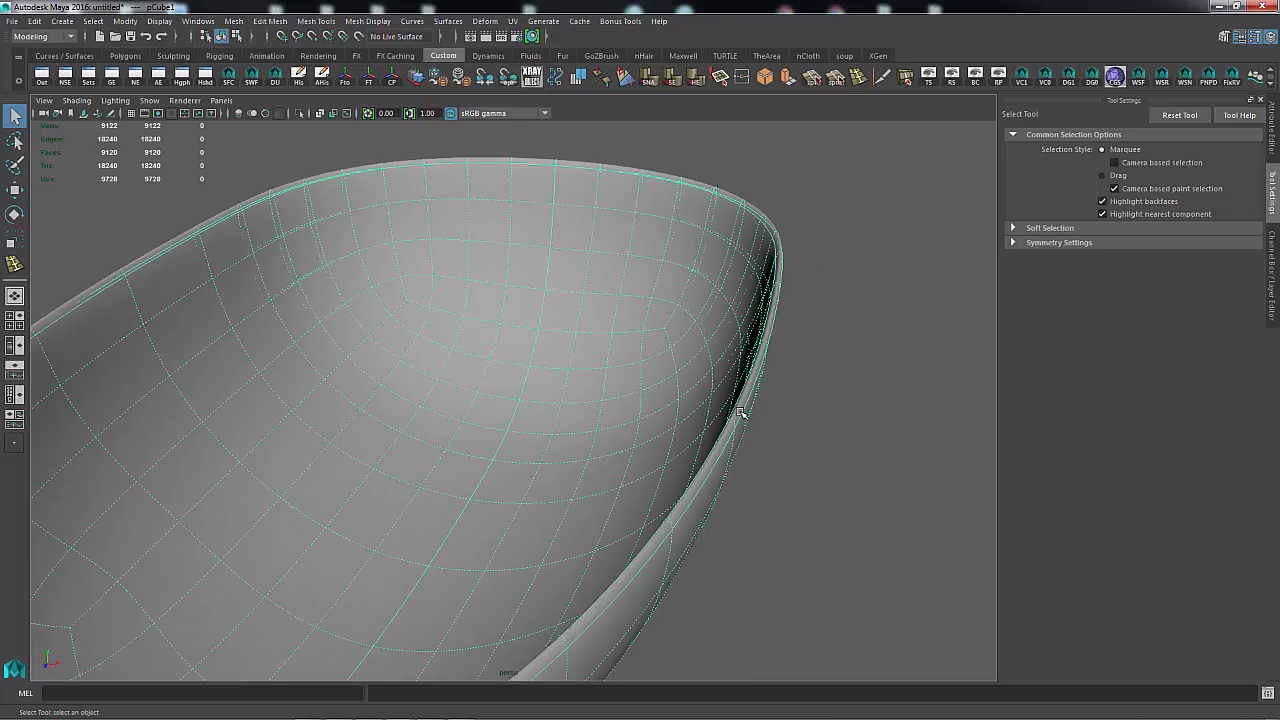
pyautogui.press('1')
pyautogui.keyDown('alt'); pyautogui.moveTo(768, 420); pyautogui.dragTo(671, 416); pyautogui.keyUp('alt')
pyautogui.keyDown('alt'); pyautogui.moveTo(671, 416); pyautogui.dragTo(693, 330, button='right'); pyautogui.keyUp('alt')
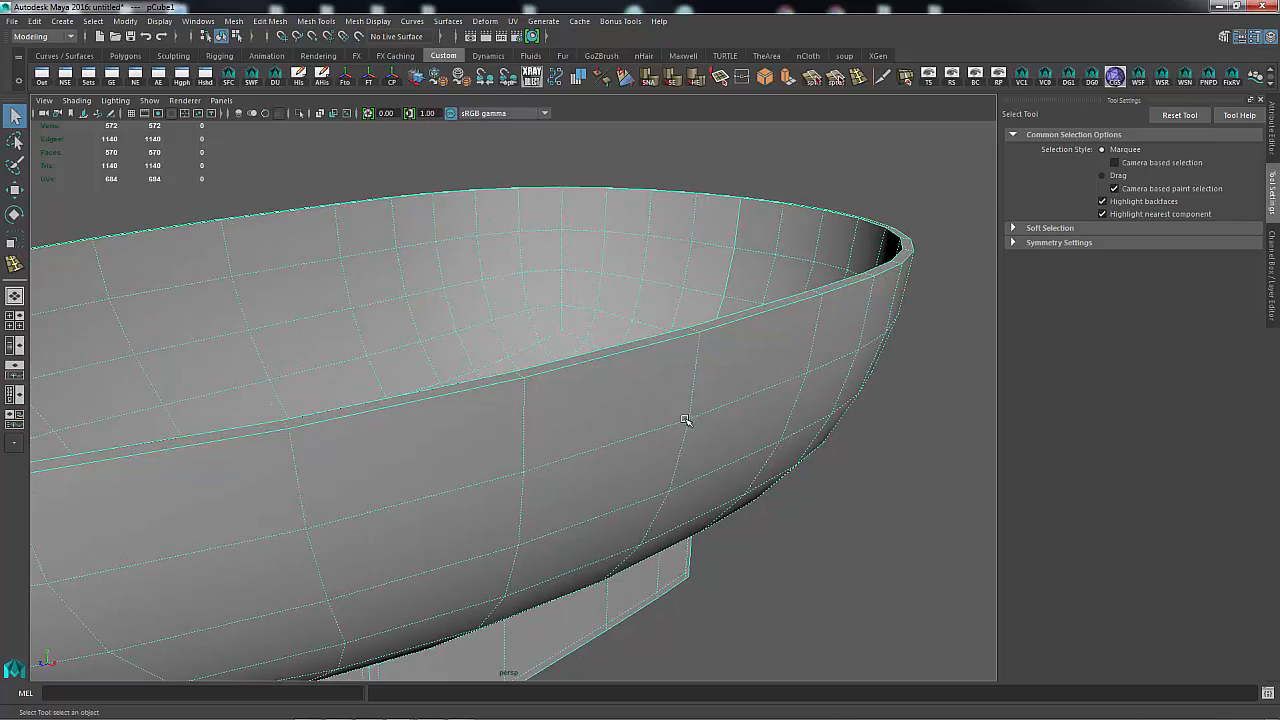
pyautogui.keyDown('alt'); pyautogui.moveTo(684, 397); pyautogui.dragTo(871, 328); pyautogui.keyUp('alt')
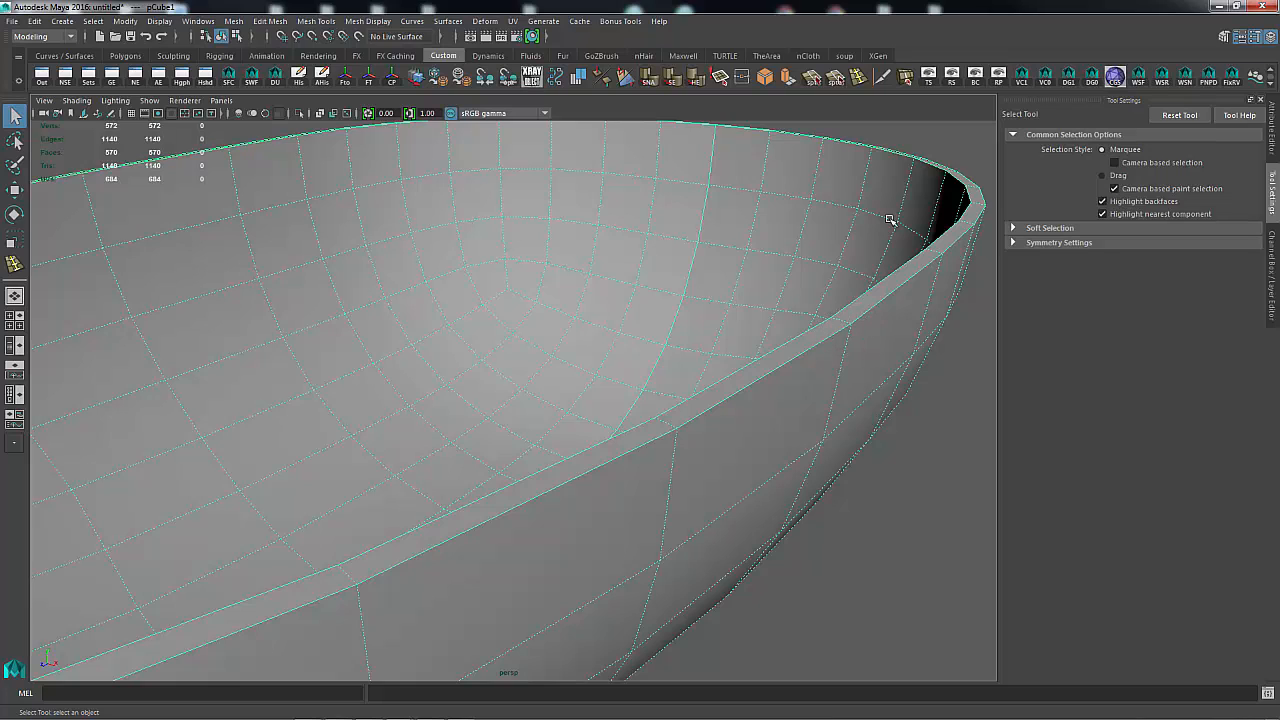
pyautogui.click(862, 82)
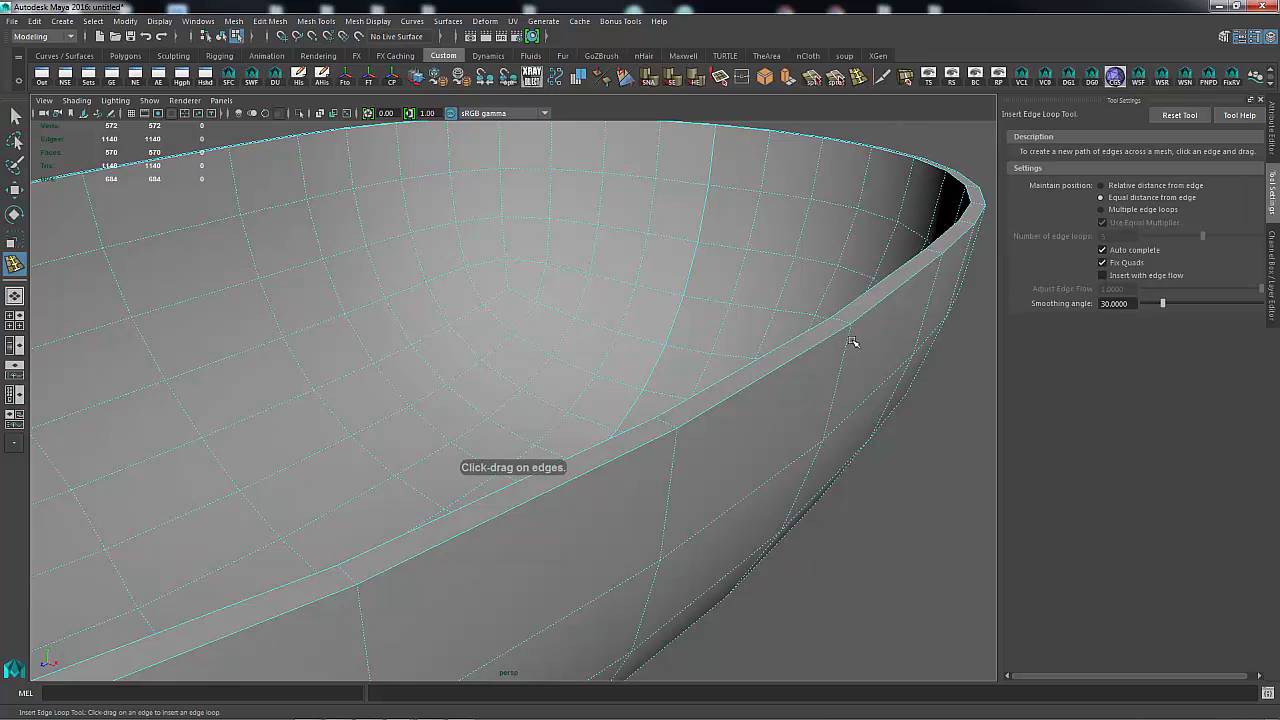
pyautogui.moveTo(846, 344); pyautogui.dragTo(838, 343)
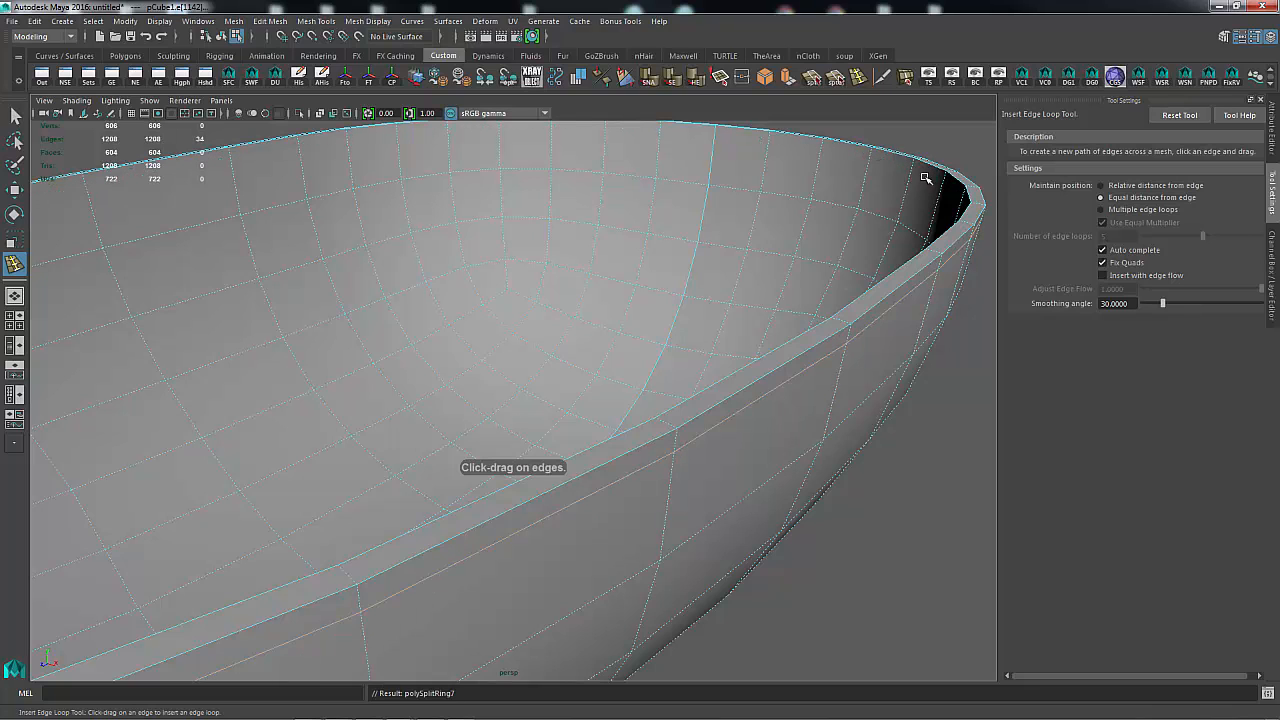
pyautogui.moveTo(913, 170); pyautogui.dragTo(911, 168)
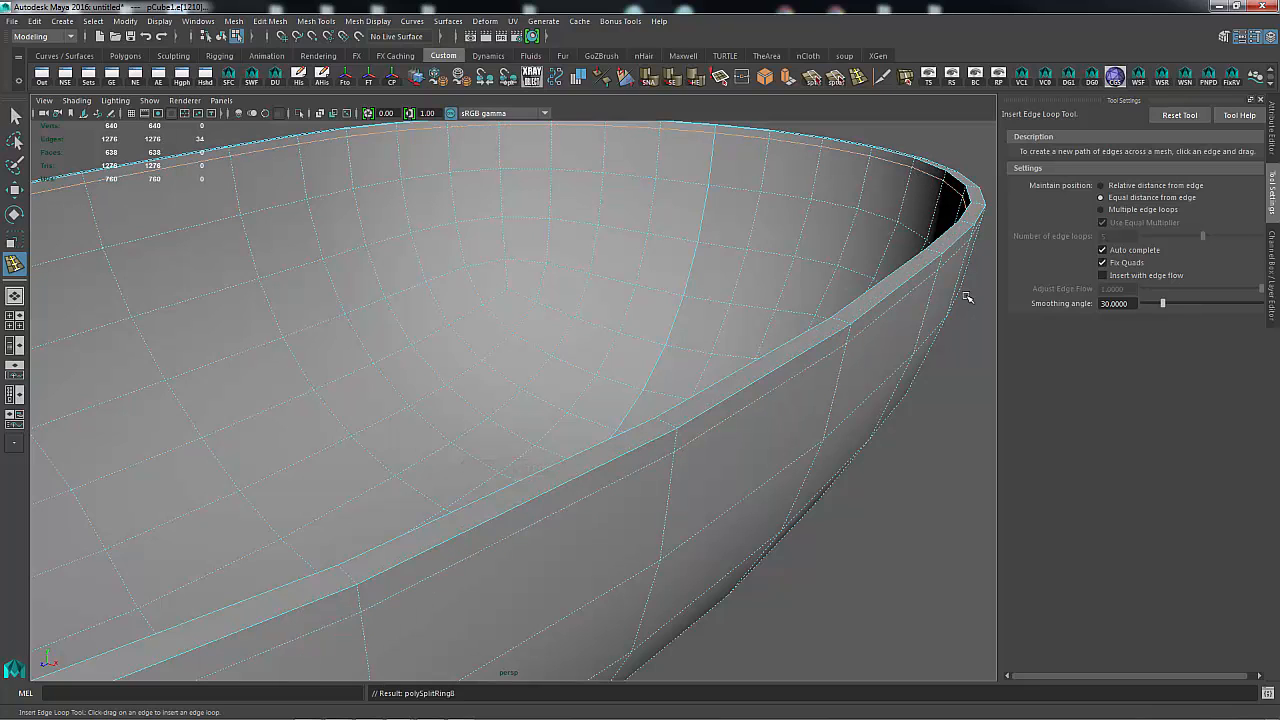
# Step: Turn the smooth mesh preview back on, return to object mode, and inspect the sharpened rim and the whole tub
pyautogui.press('3')
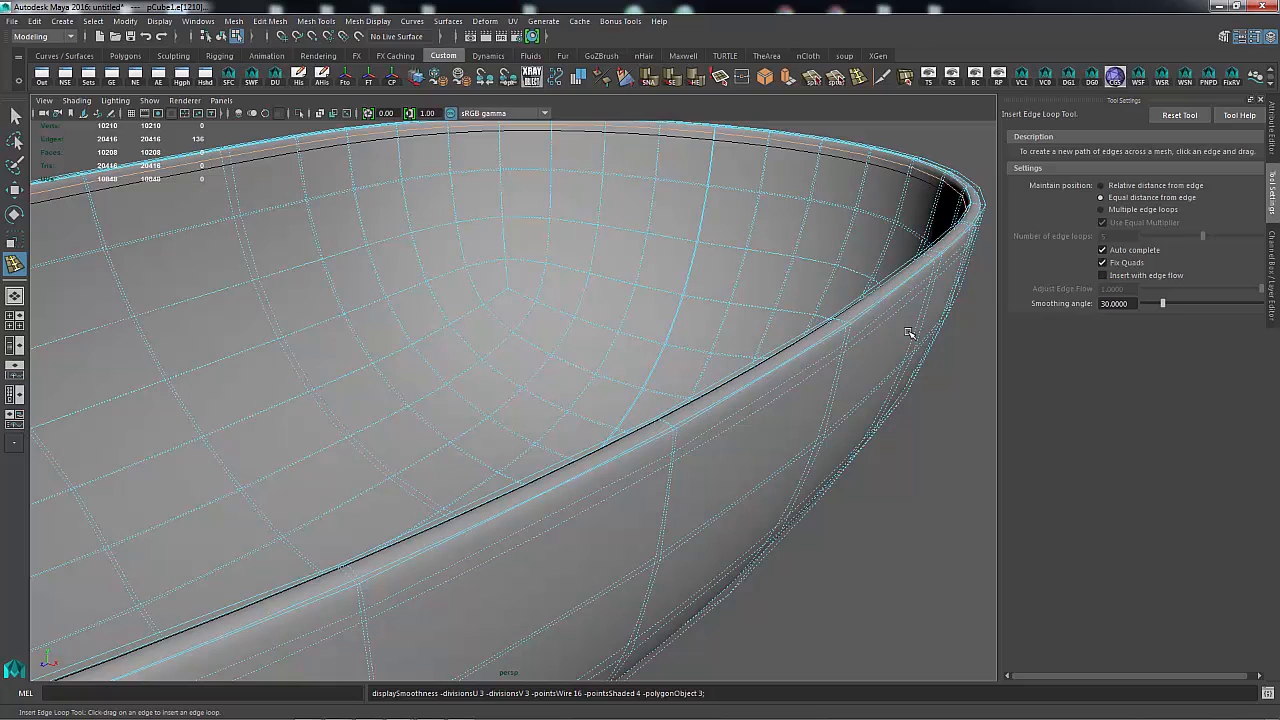
pyautogui.press('q')
pyautogui.moveTo(908, 333); pyautogui.dragTo(965, 328, button='right')
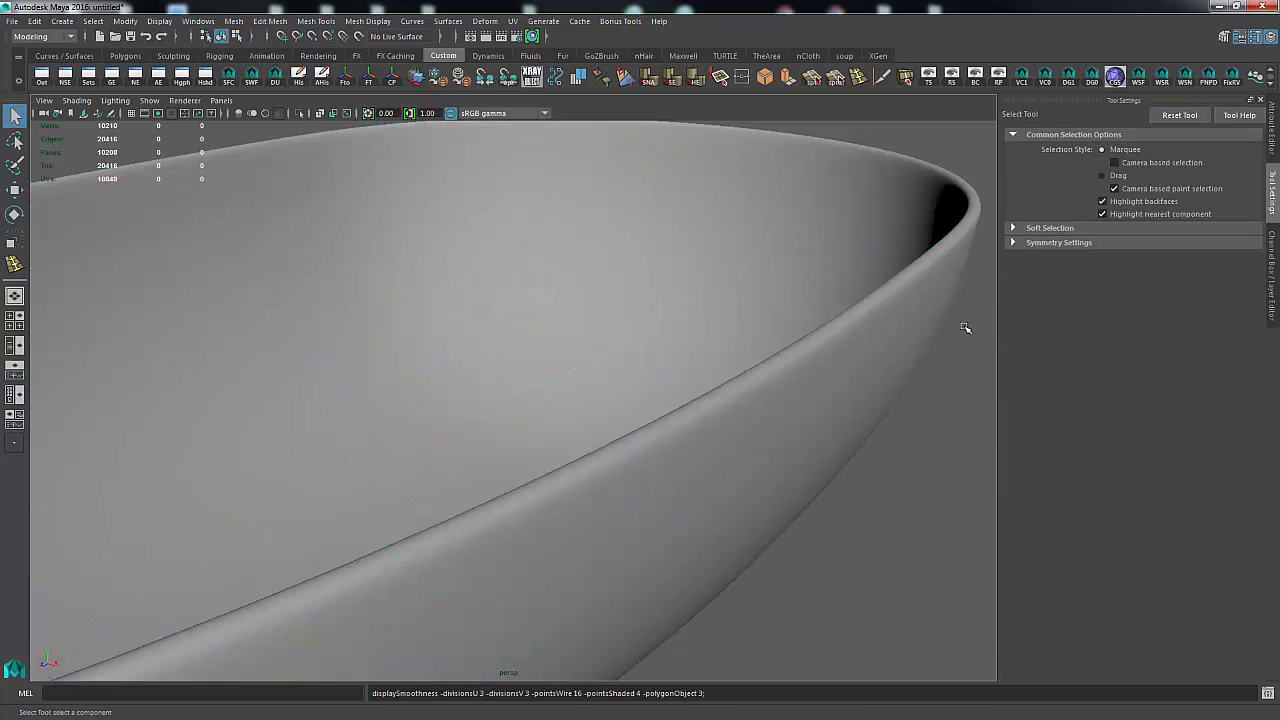
pyautogui.keyDown('alt'); pyautogui.moveTo(943, 406); pyautogui.dragTo(883, 408); pyautogui.keyUp('alt')
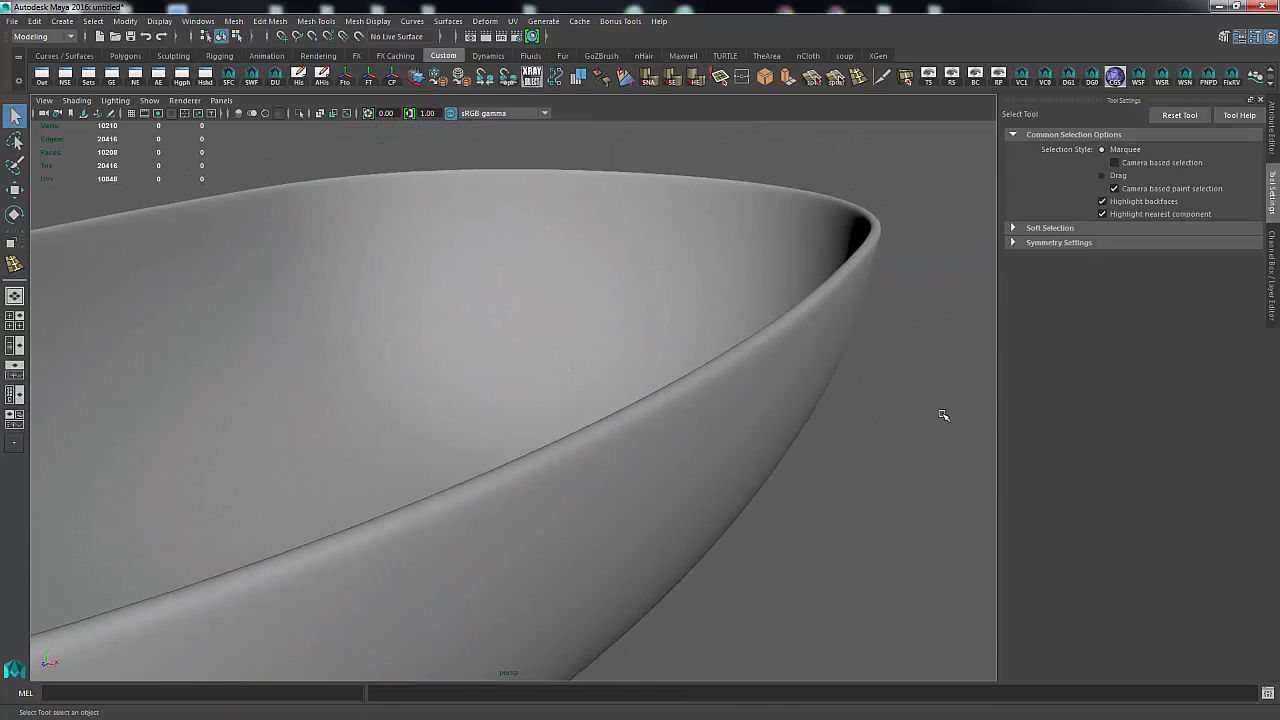
pyautogui.keyDown('alt'); pyautogui.moveTo(943, 414); pyautogui.dragTo(636, 427, button='right'); pyautogui.keyUp('alt')
pyautogui.keyDown('alt'); pyautogui.moveTo(636, 427); pyautogui.dragTo(705, 396); pyautogui.keyUp('alt')
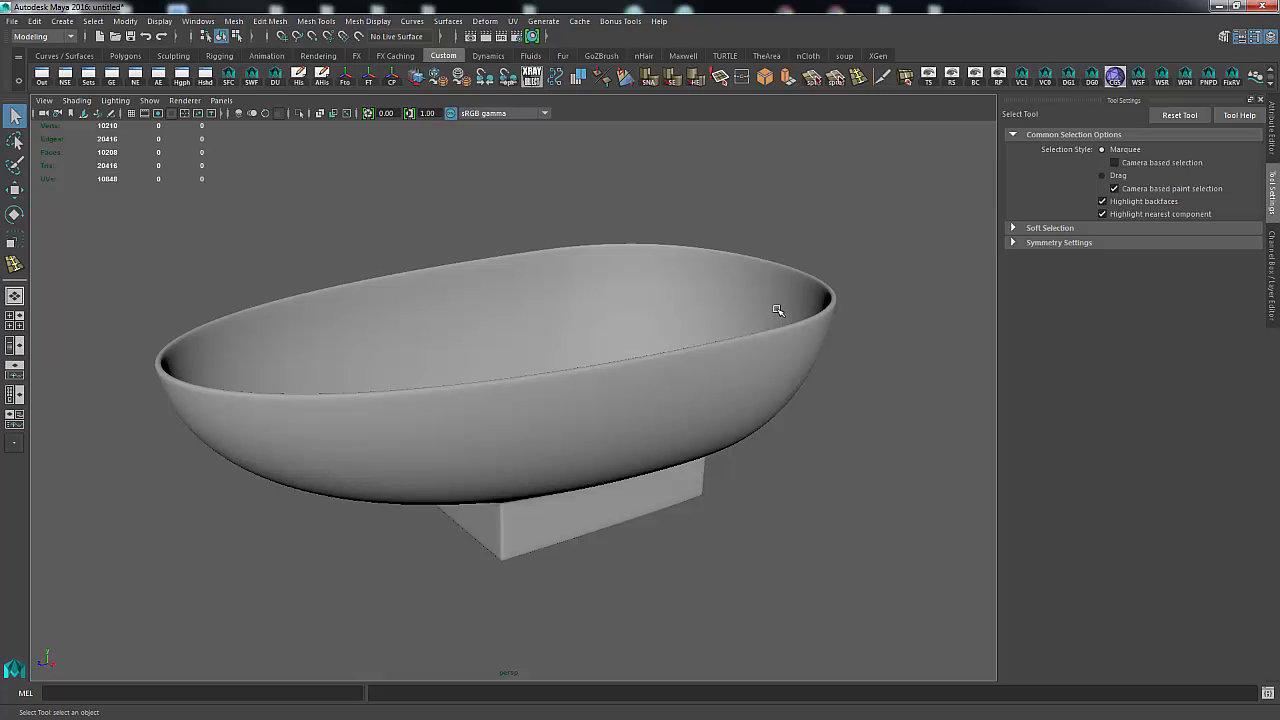
pyautogui.keyDown('alt'); pyautogui.moveTo(870, 433); pyautogui.dragTo(746, 414); pyautogui.keyUp('alt')
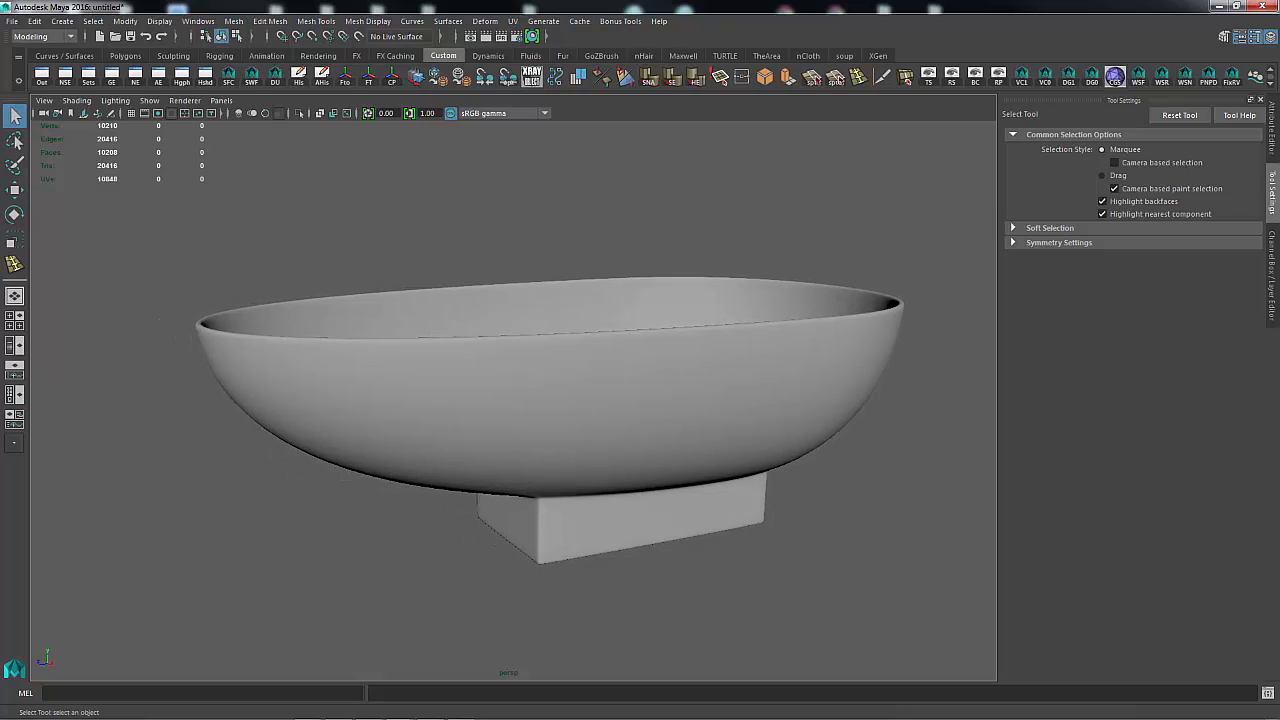